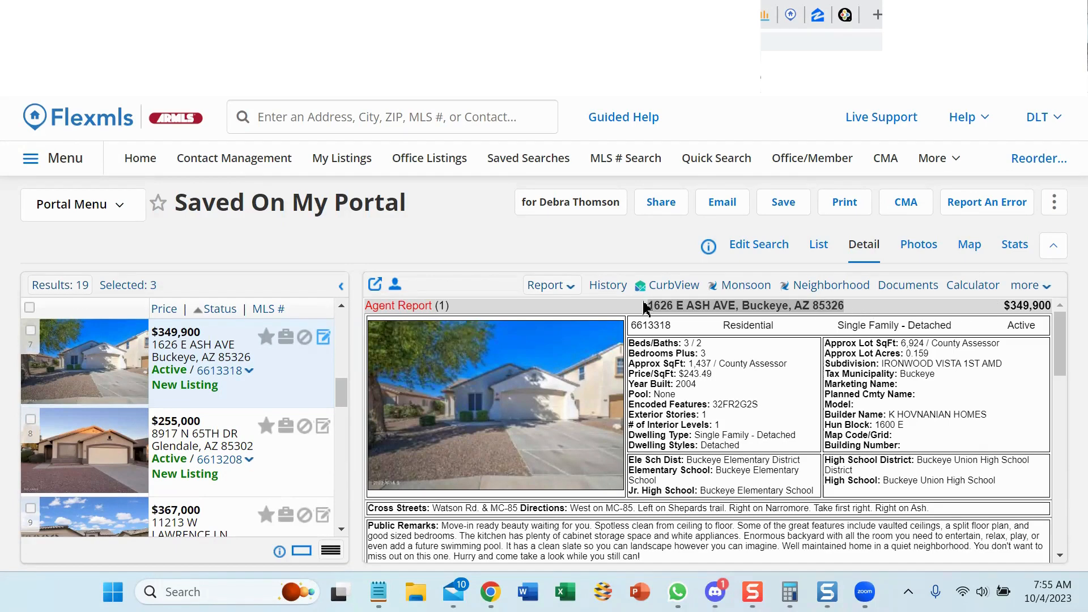
drag(646, 306, 843, 307)
key(ctrl+c)
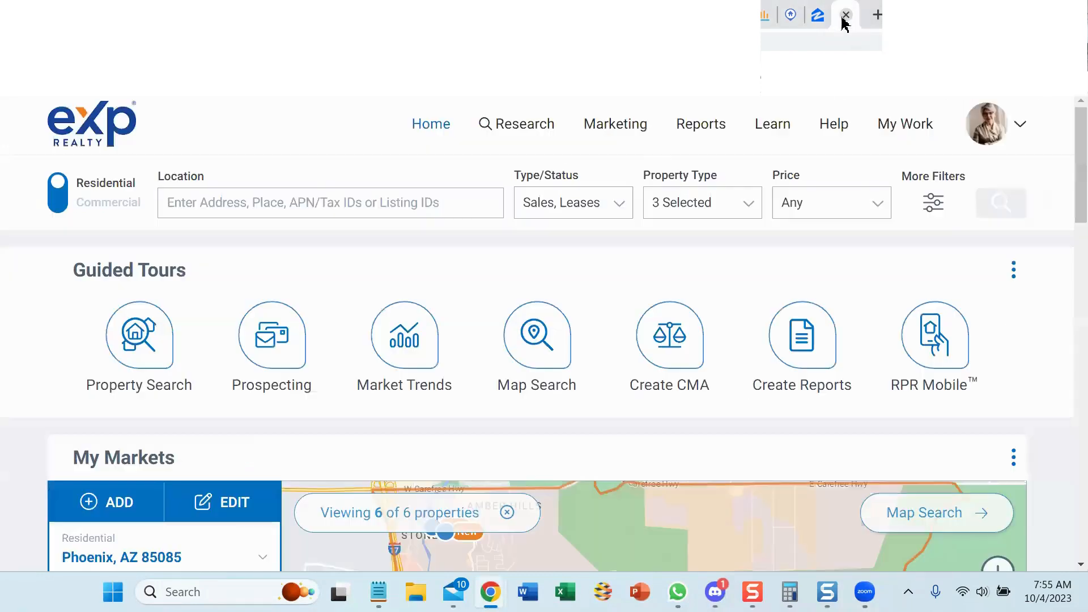
click(845, 15)
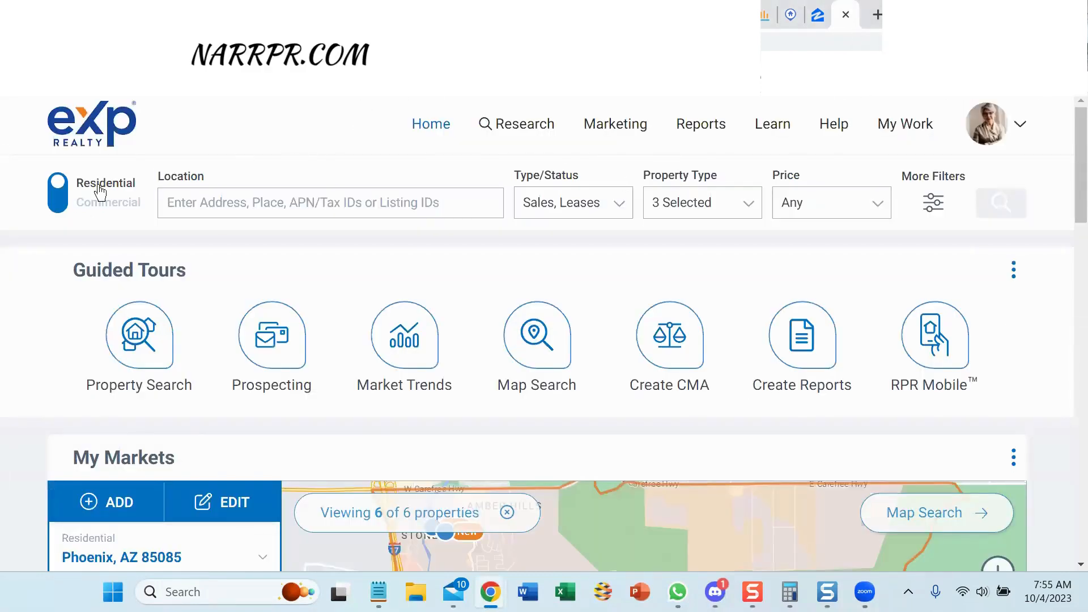
click(221, 203)
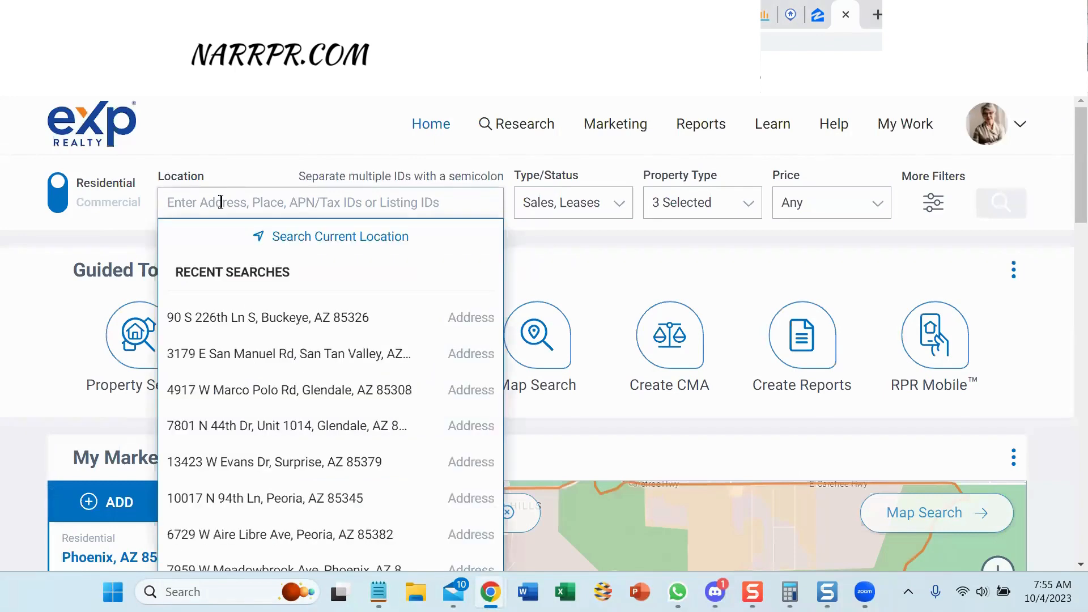
key(ctrl+v)
key(Return)
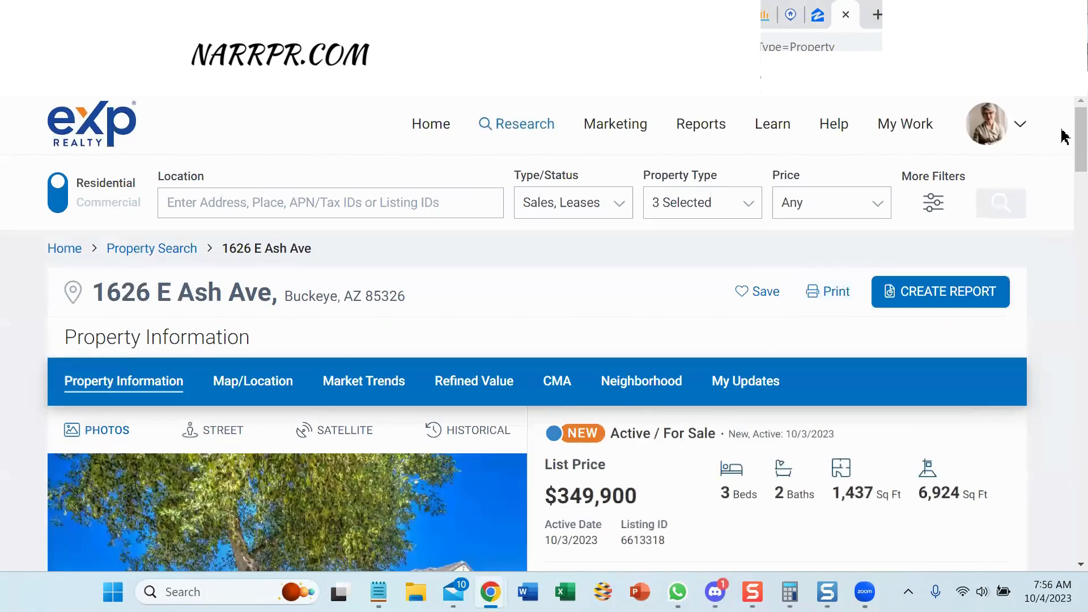
scroll(1064, 141, down, 4)
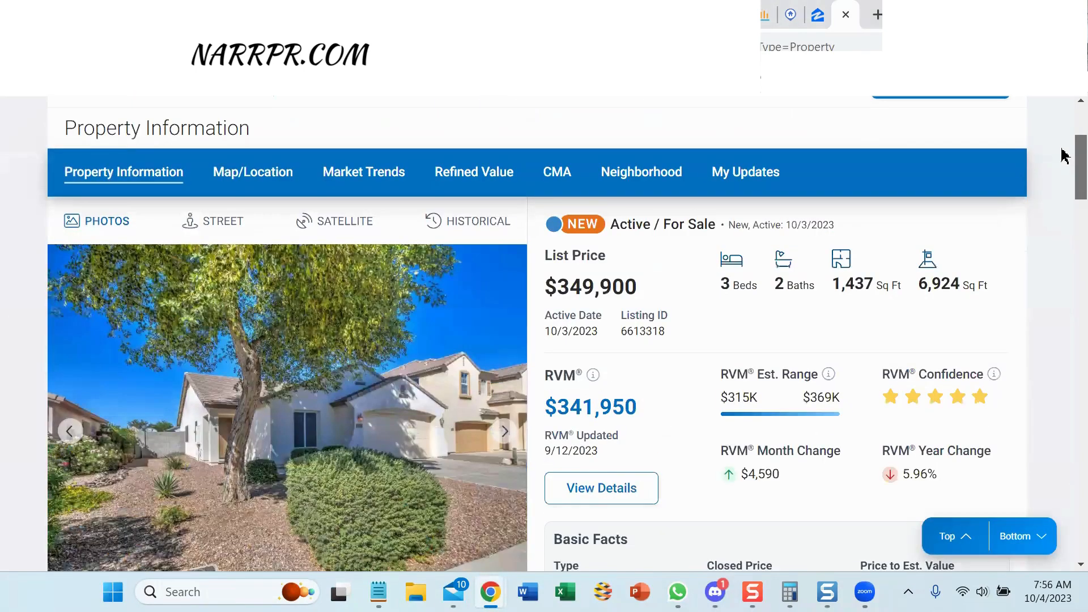
scroll(1065, 157, down, 1)
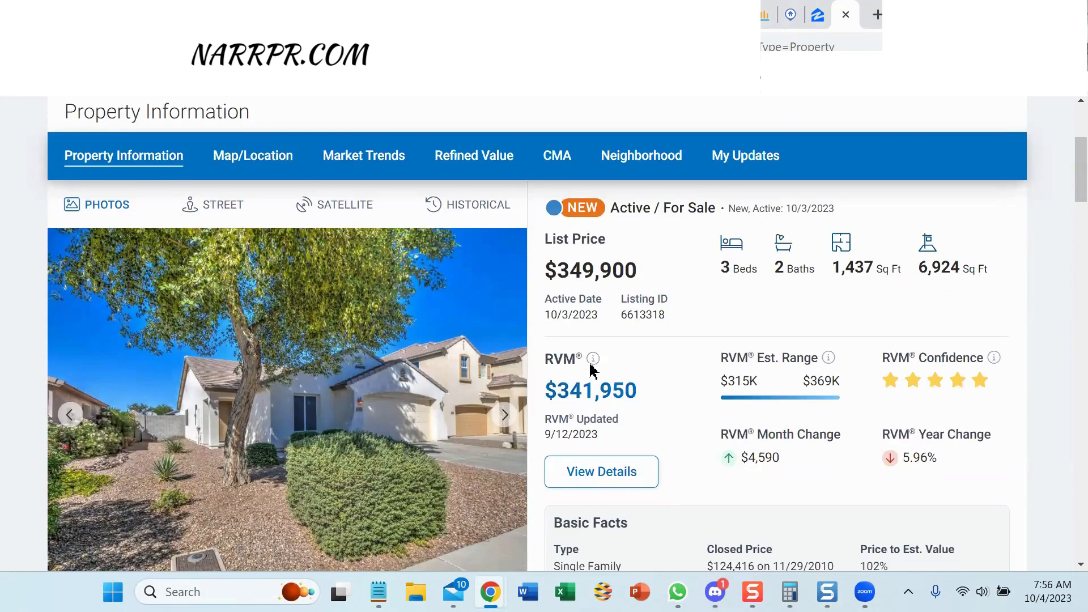
mouse_move(593, 360)
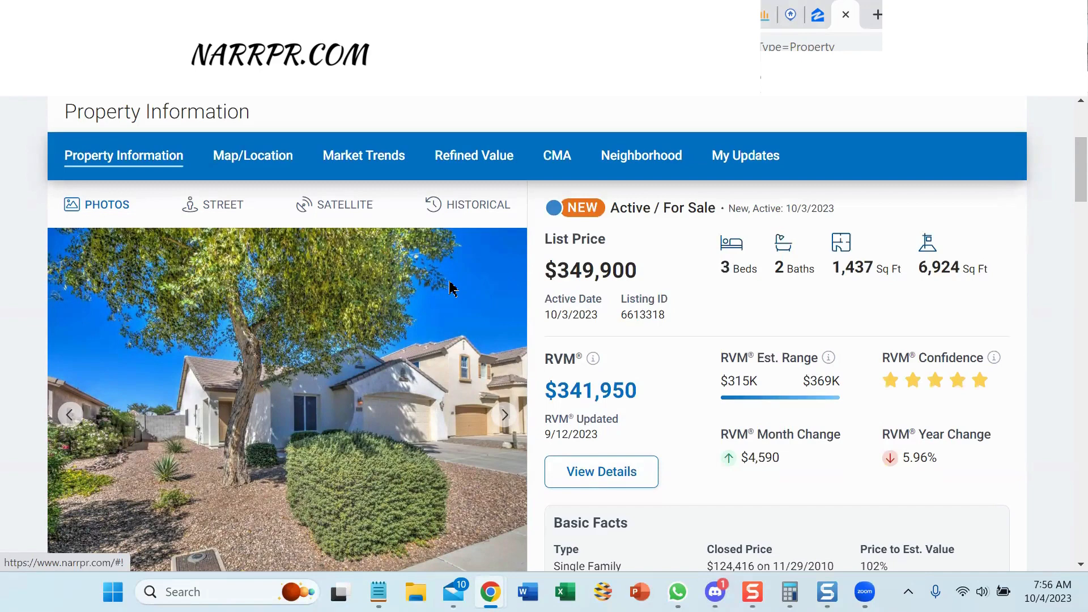
click(561, 160)
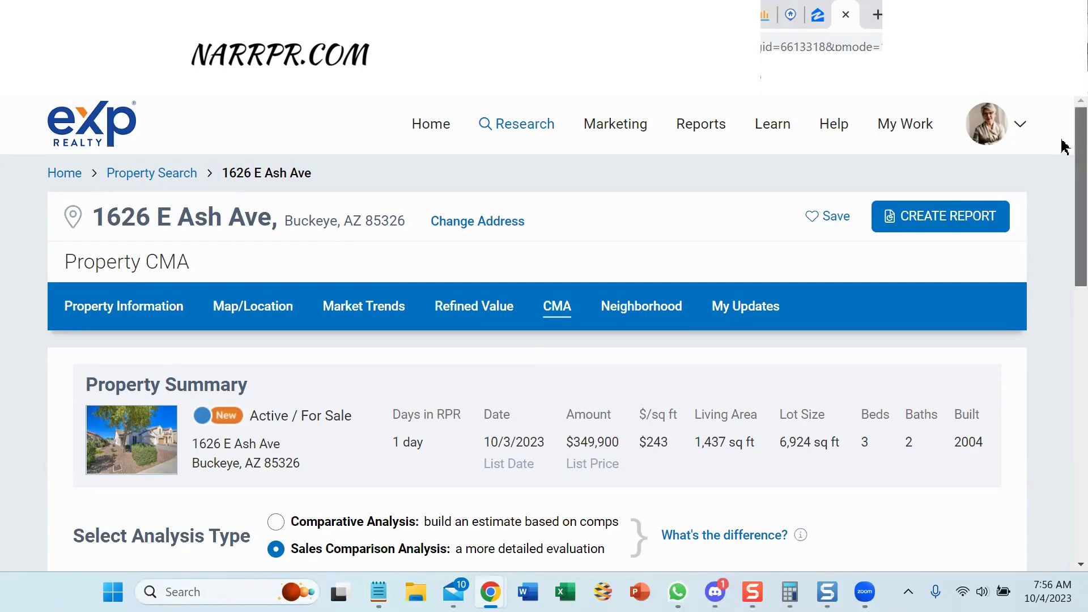
drag(1064, 147, 1064, 258)
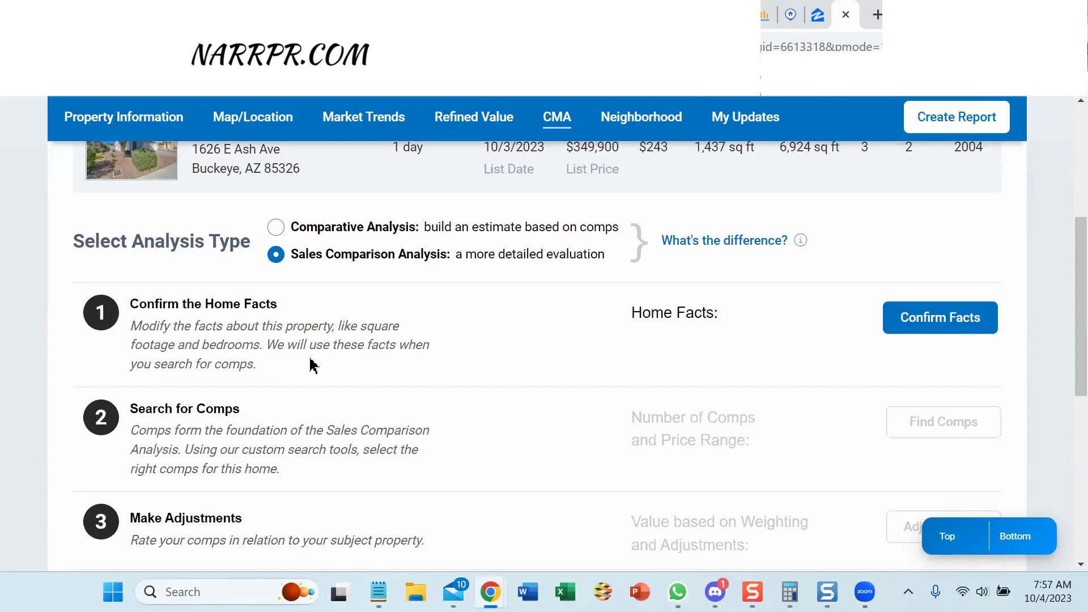
Confirm the home facts unchanged: 3 bedrooms, 2.0 baths, 1,437 sq ft.
click(916, 319)
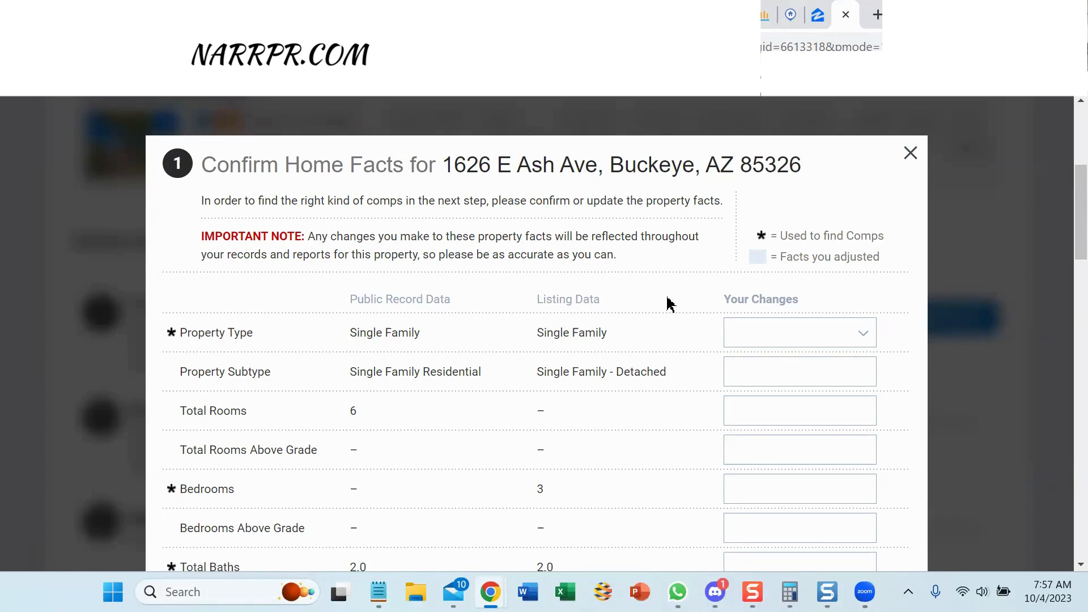
scroll(670, 304, down, 5)
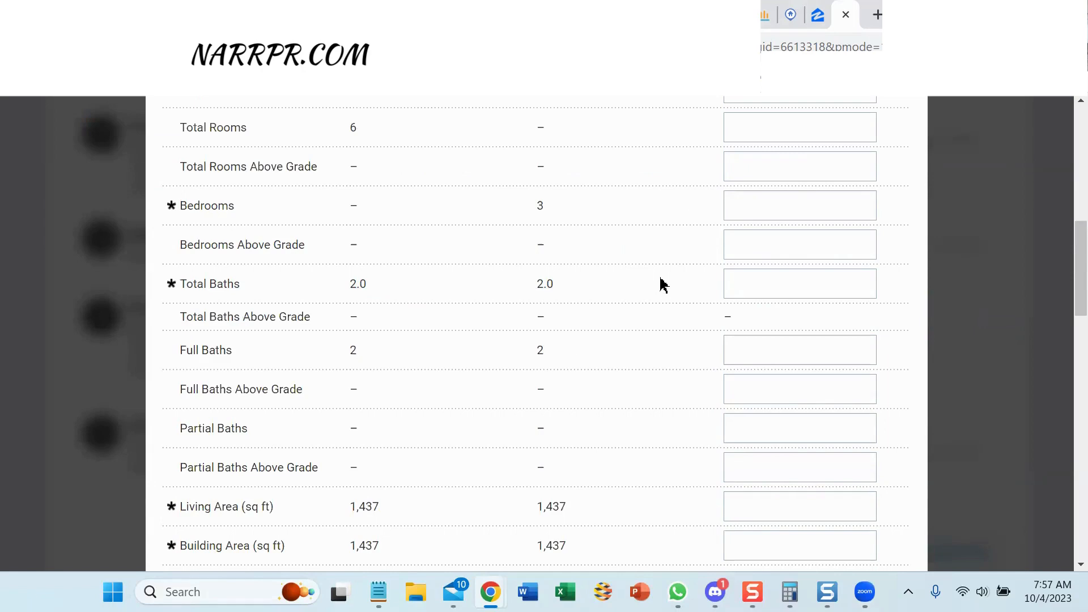
scroll(662, 284, down, 5)
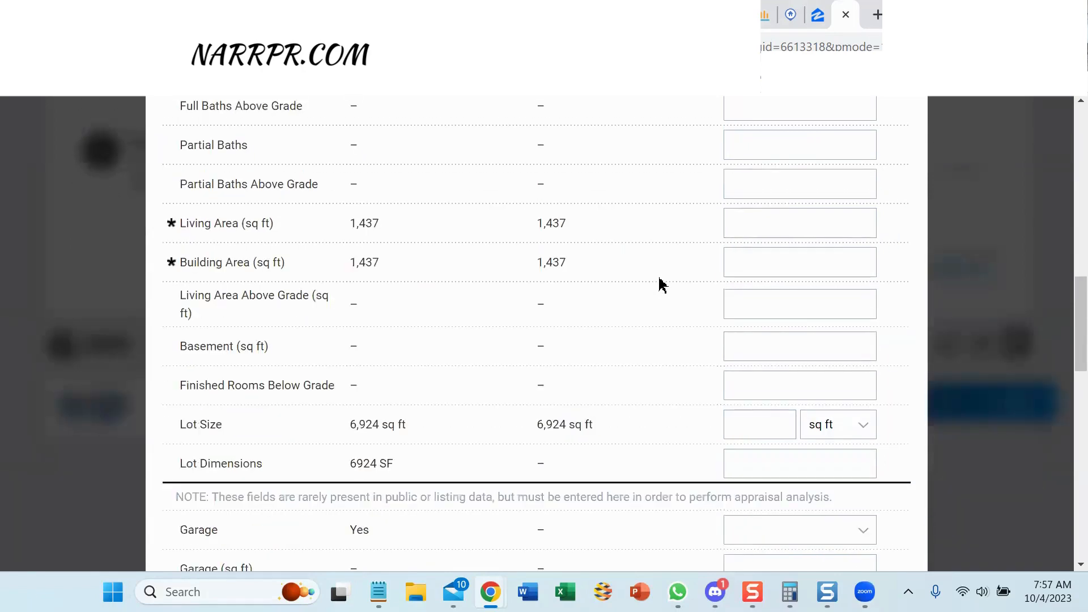
scroll(662, 283, down, 13)
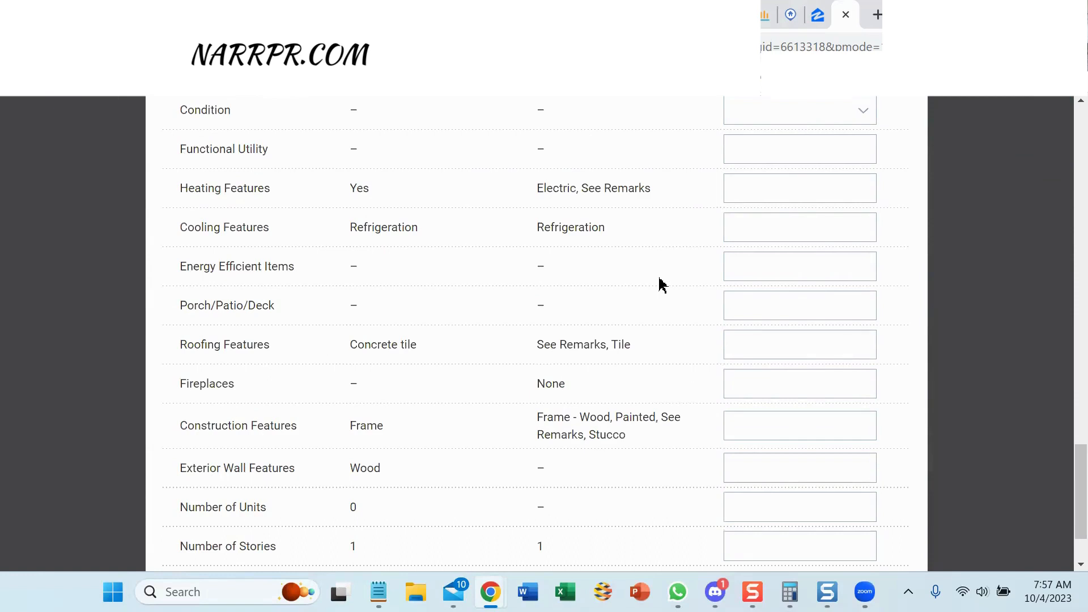
scroll(652, 278, down, 2)
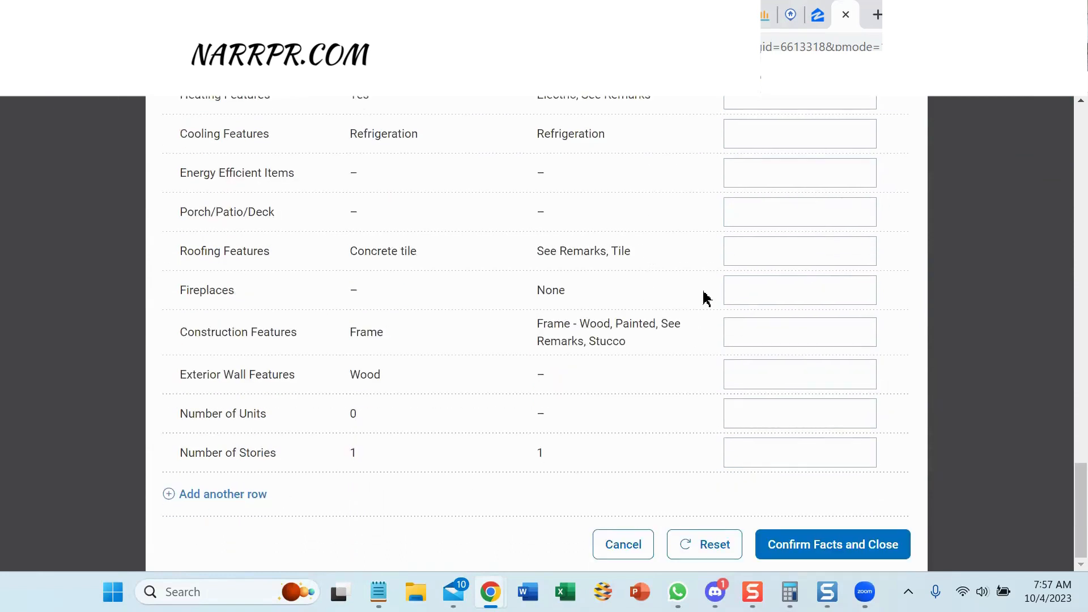
click(809, 546)
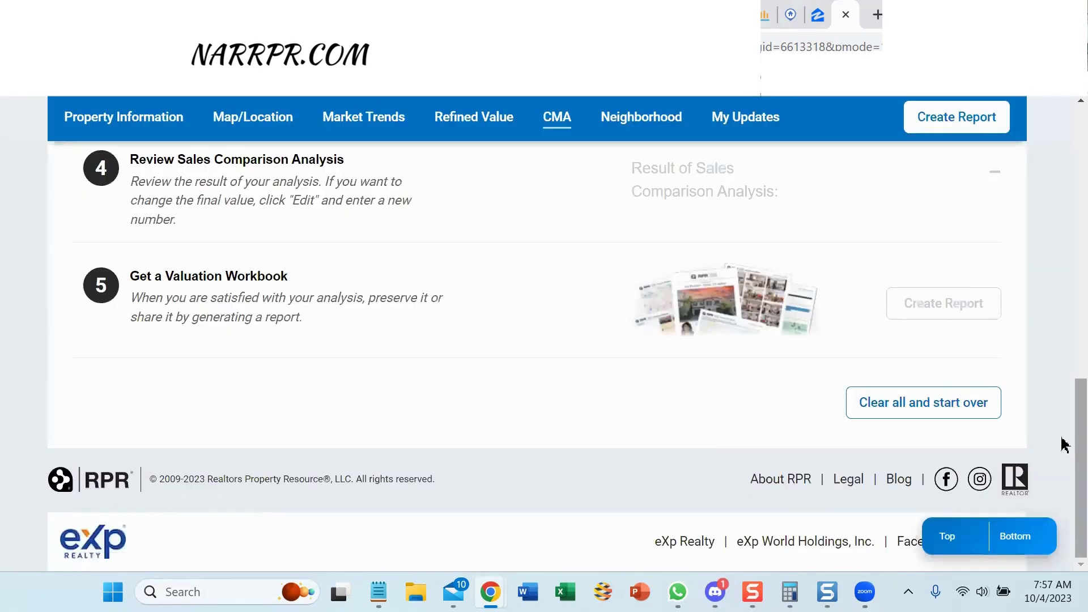
Check step 1 reads Confirmed, then bring up the Flexmls Subdivision results of 3 Ironwood Vista homes.
scroll(1065, 445, up, 6)
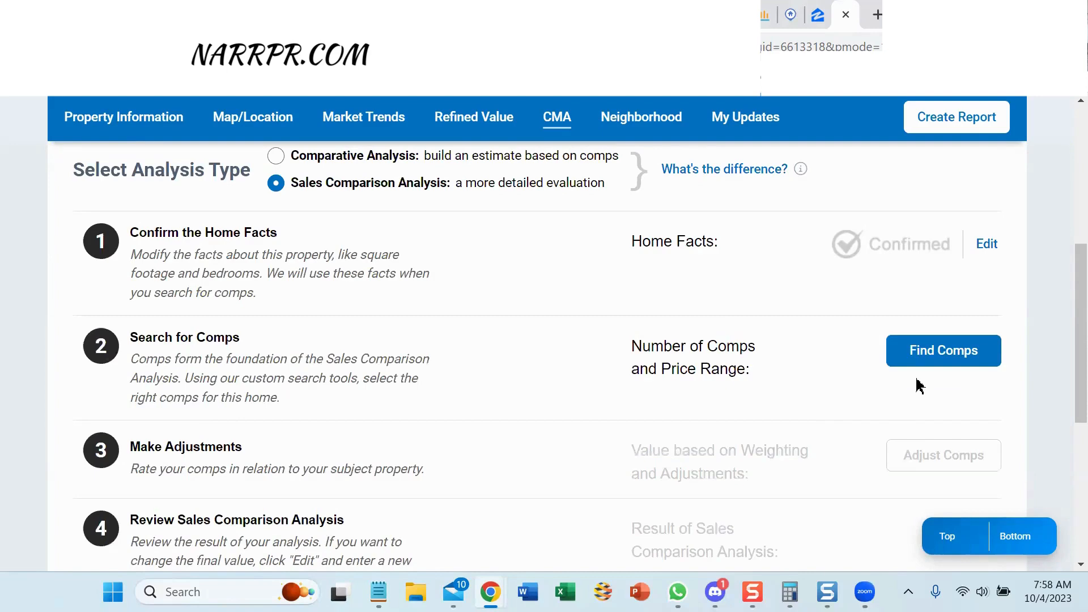
click(464, 15)
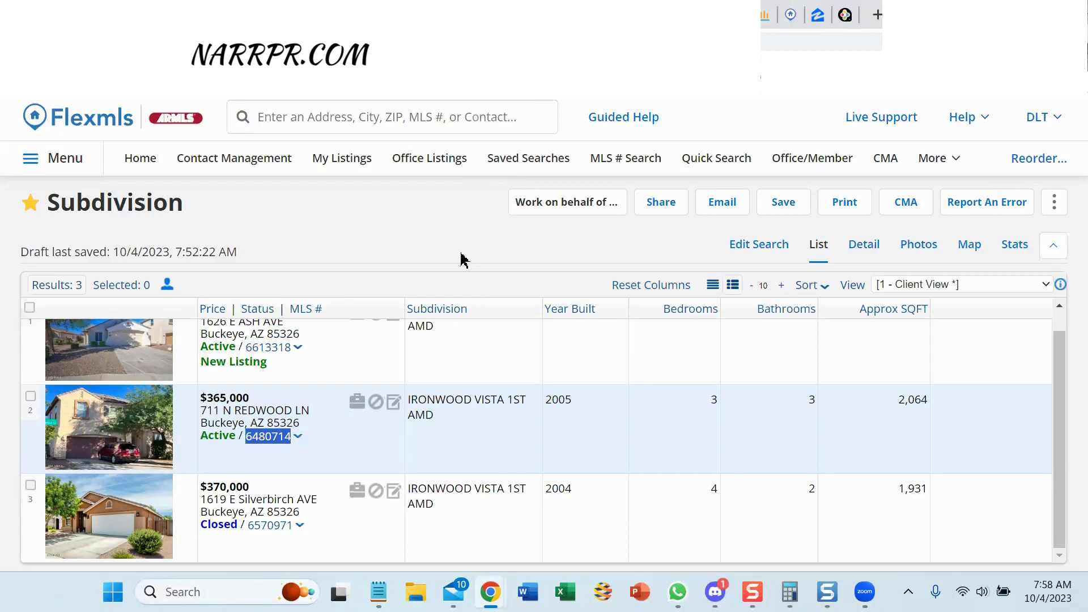
Copy comp numbers 6570971 and 6480714 from listing 6613318's notes, closing the notes unchanged.
mouse_move(1061, 351)
mouse_down()
mouse_move(1063, 339)
mouse_move(1066, 368)
mouse_up()
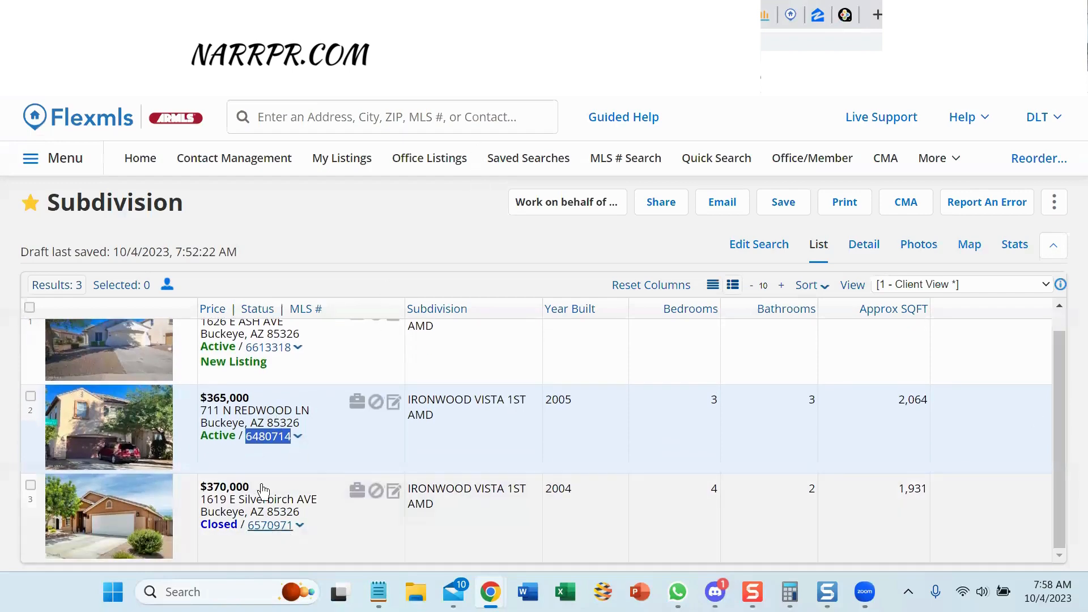
click(419, 14)
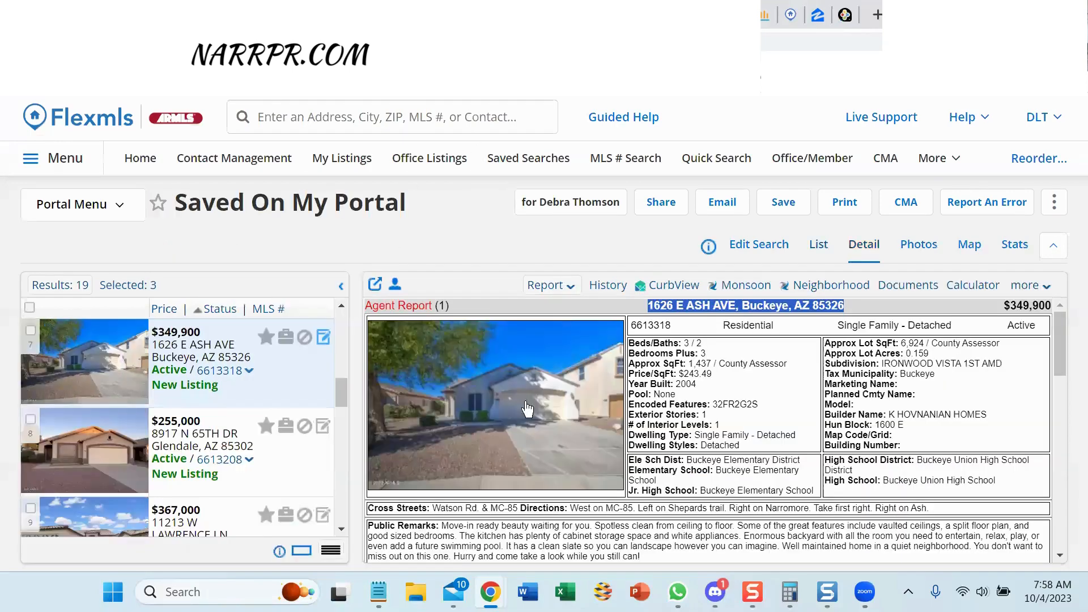
click(323, 337)
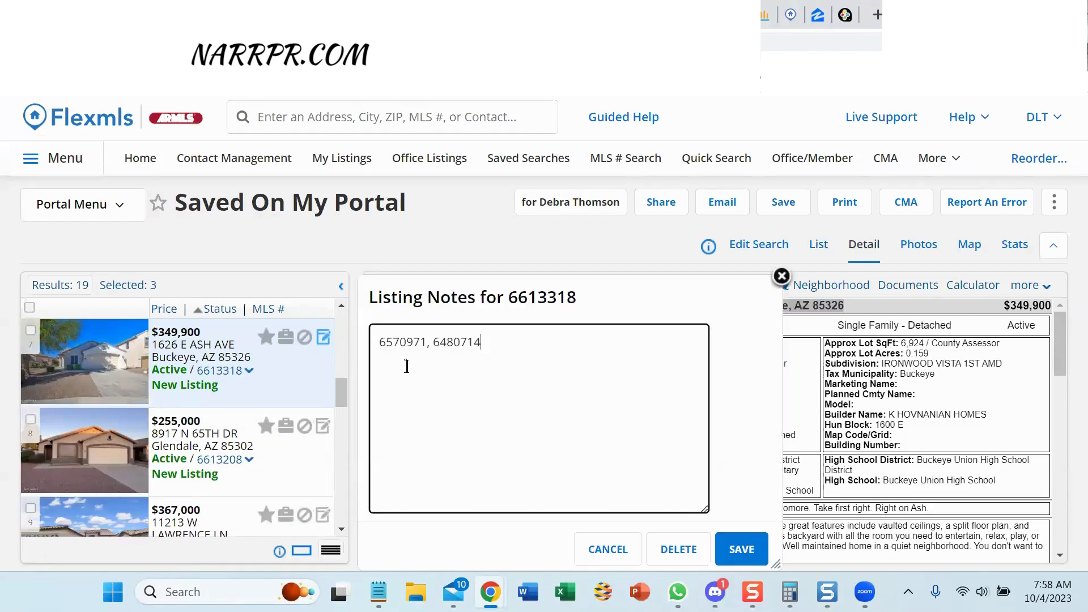
triple_click(553, 331)
key(ctrl+c)
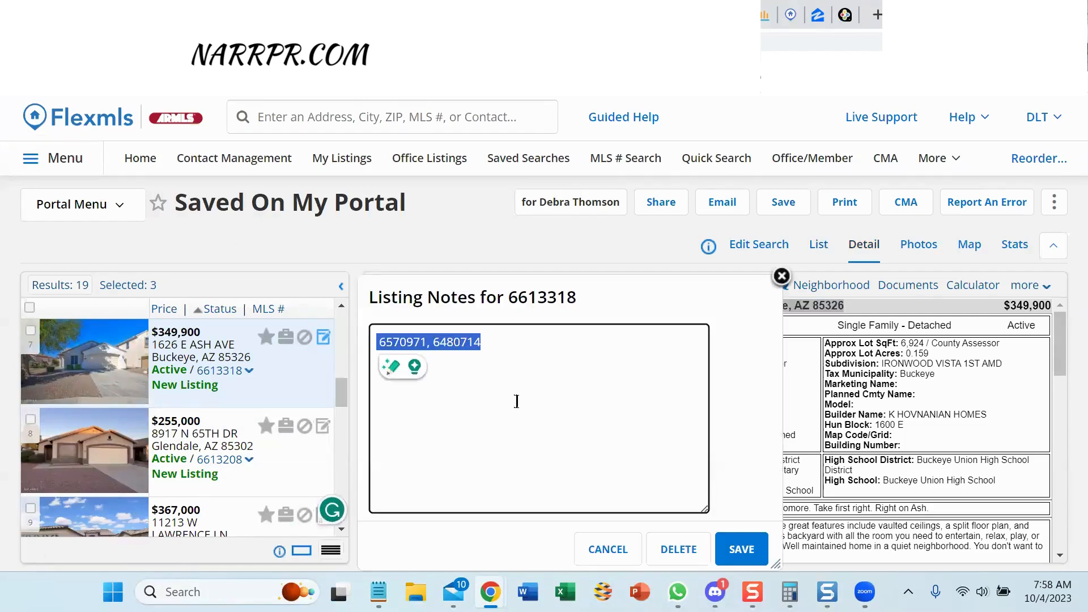
click(609, 549)
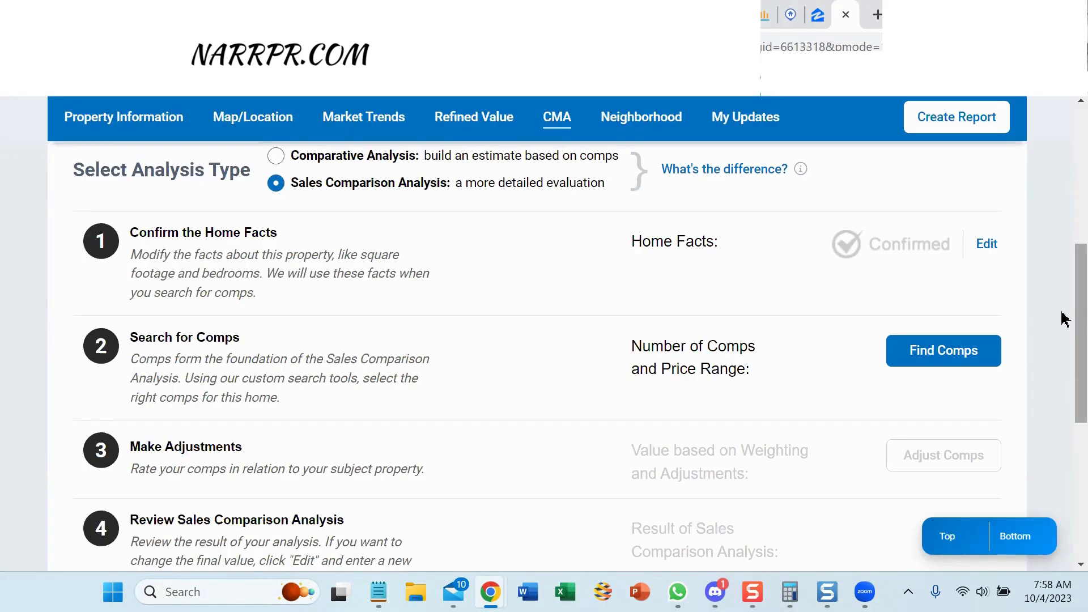
Open step 2, Search for the comps you want to use, from the CMA page.
click(911, 357)
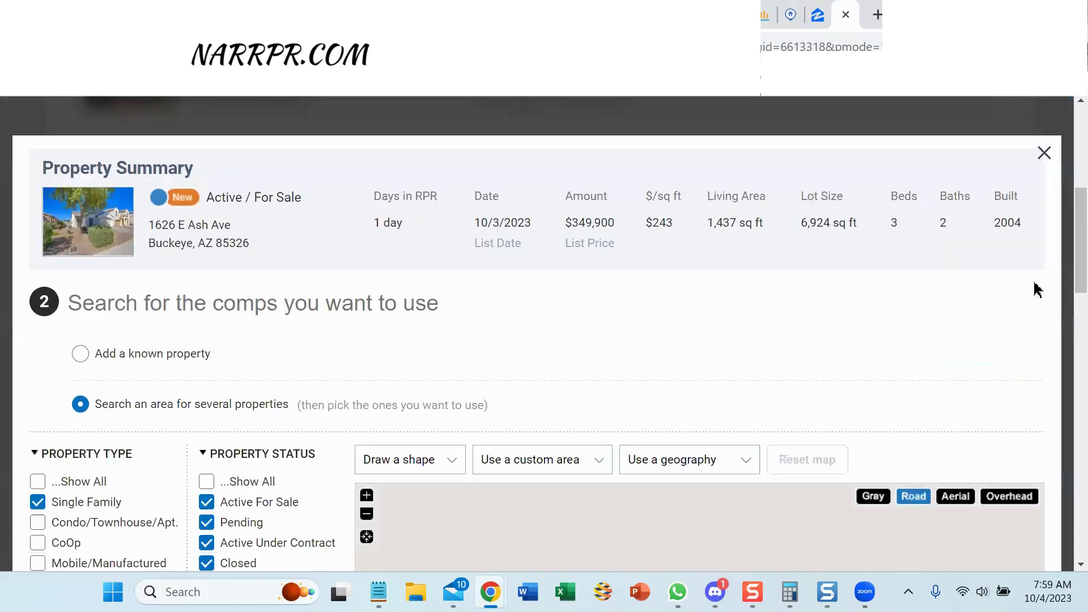
scroll(1054, 266, down, 3)
drag(1066, 251, 1066, 255)
scroll(87, 227, up, 1)
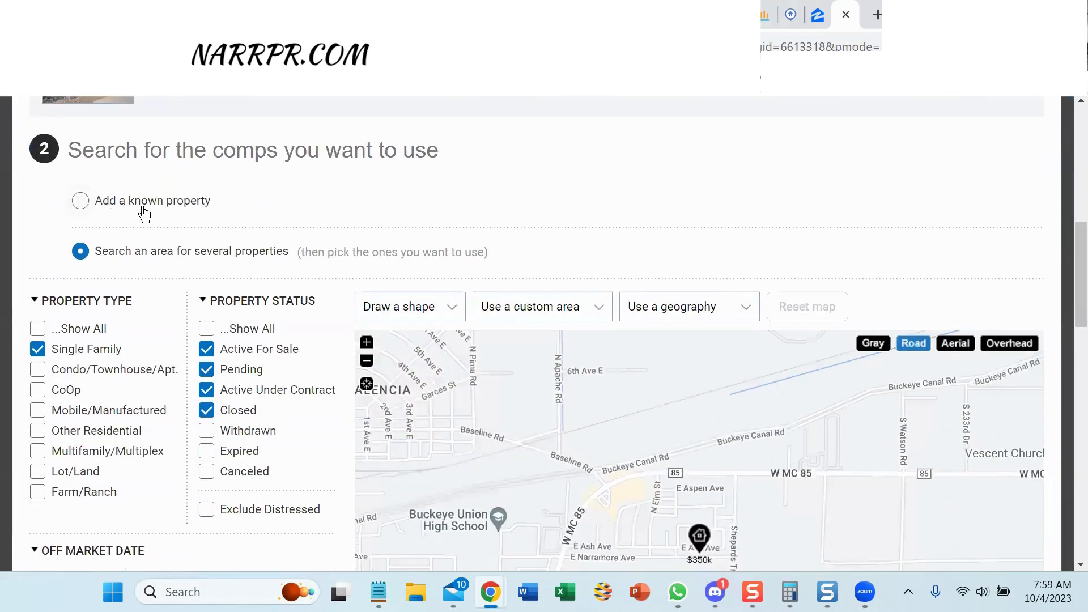
Add known listing 6570971 as a comp by its listing ID.
click(83, 206)
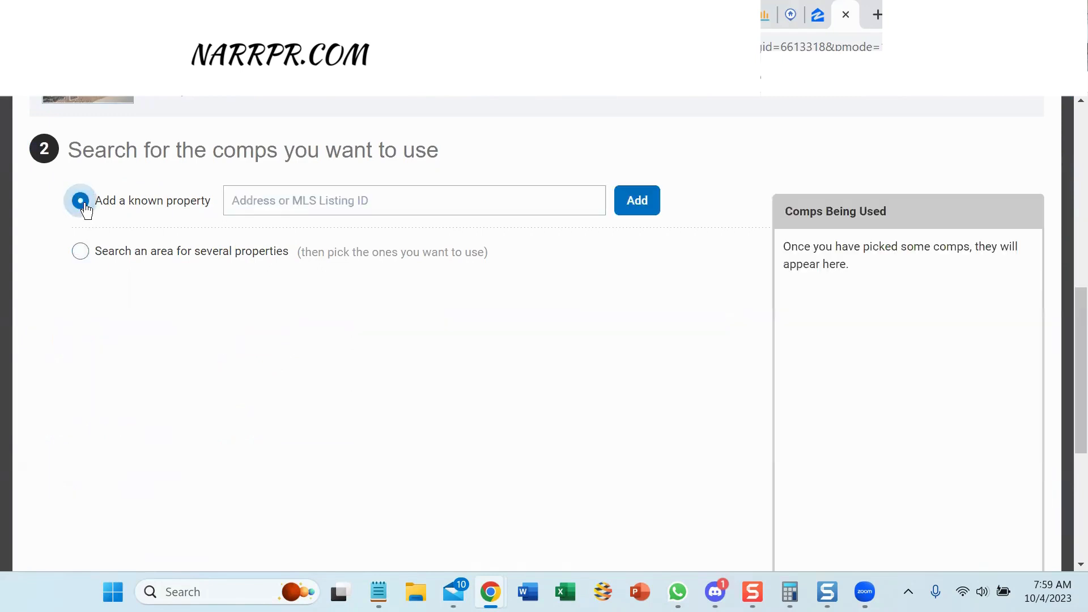
click(294, 202)
text(6570971,6480714)
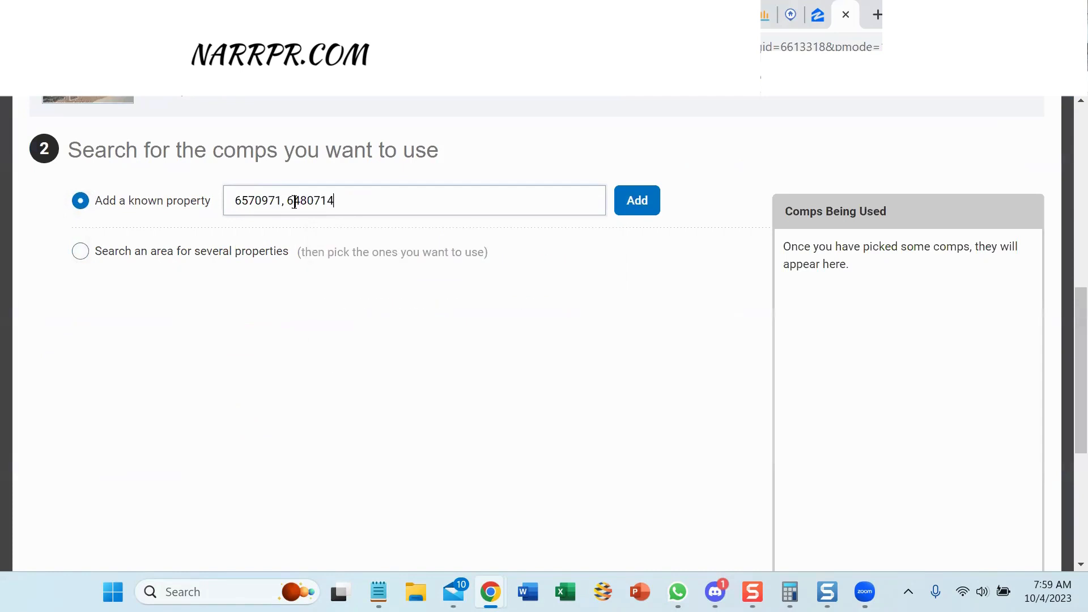
double_click(284, 201)
drag(304, 204, 388, 203)
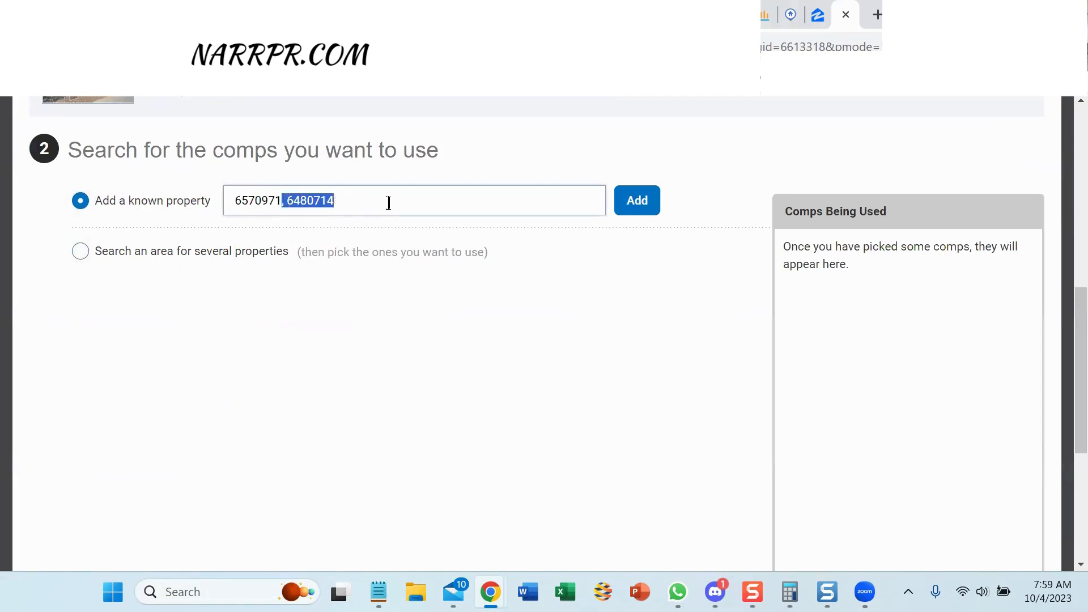
key(BackSpace)
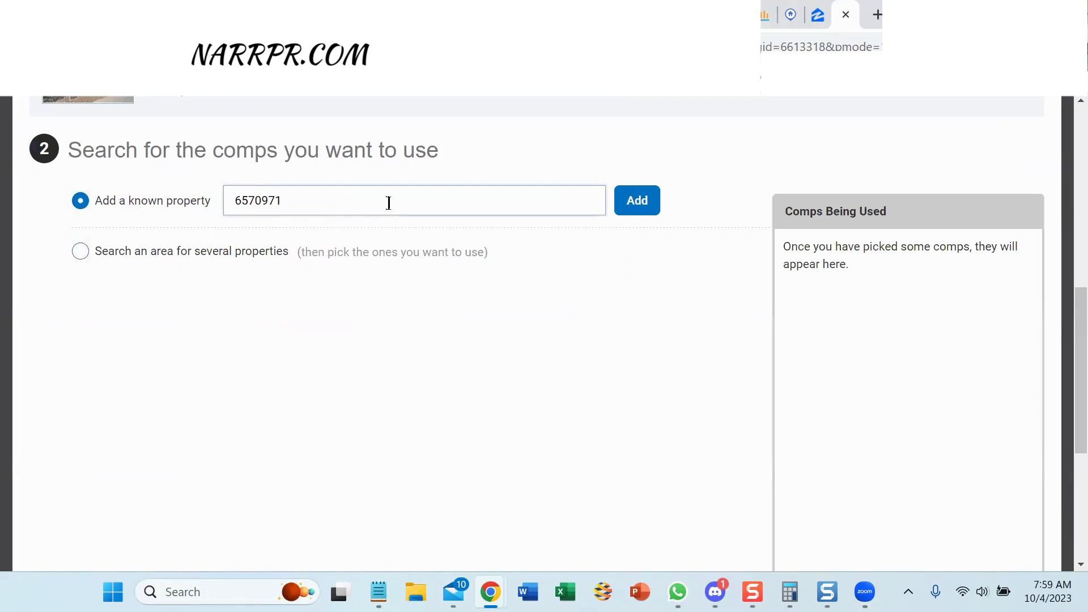
click(633, 205)
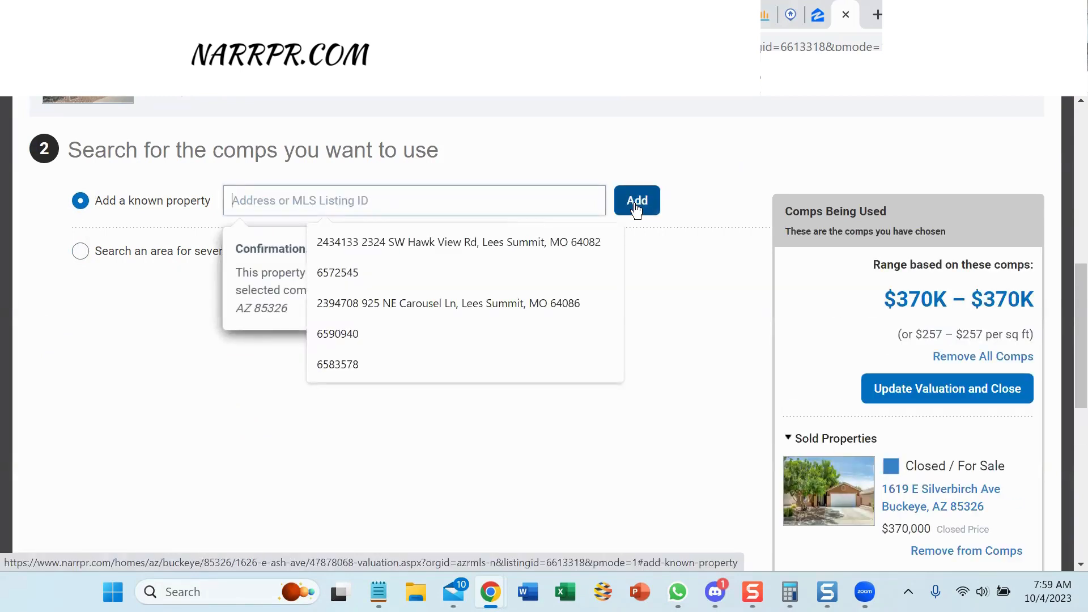
Add listing 6480714 as a second comp and dismiss the confirmation popup.
click(236, 200)
key(ctrl+v)
drag(288, 201, 211, 201)
key(BackSpace)
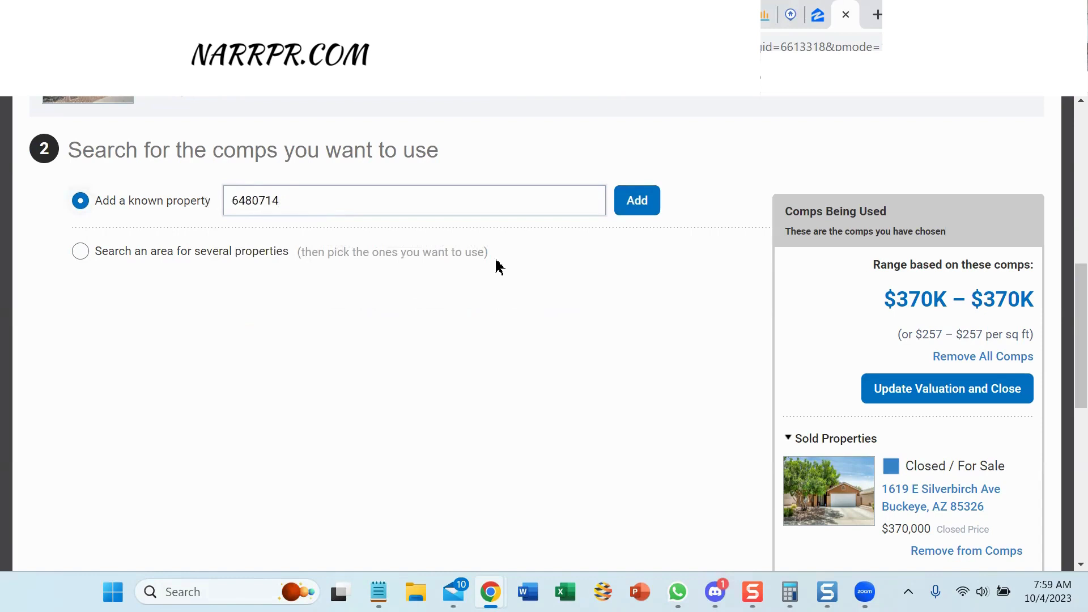
click(637, 200)
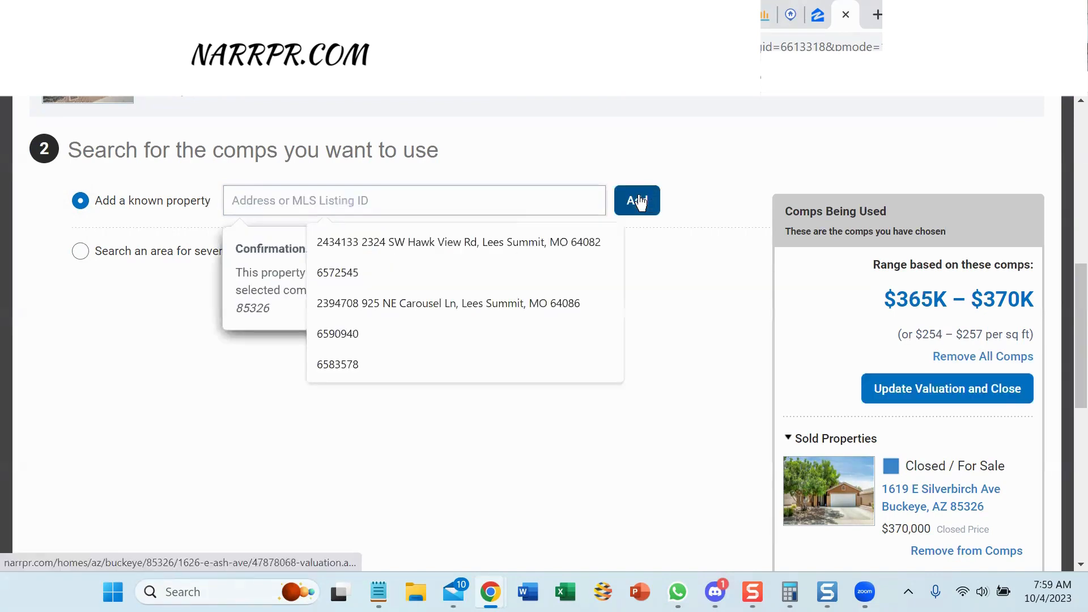
click(142, 333)
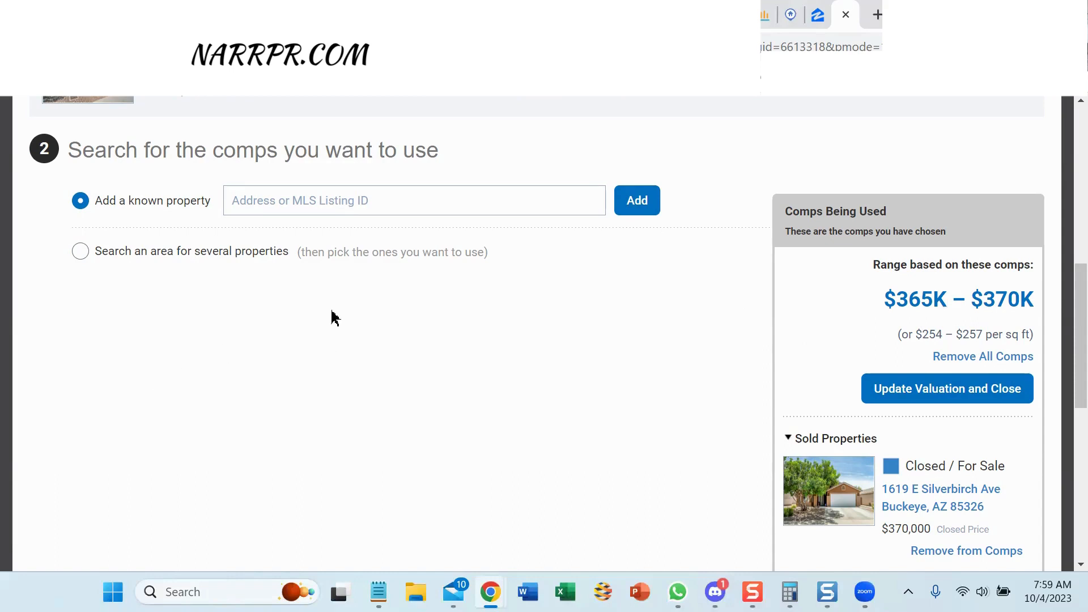
Switch to an area comp search and review its filters, keeping off-market date at last 3 months.
click(81, 252)
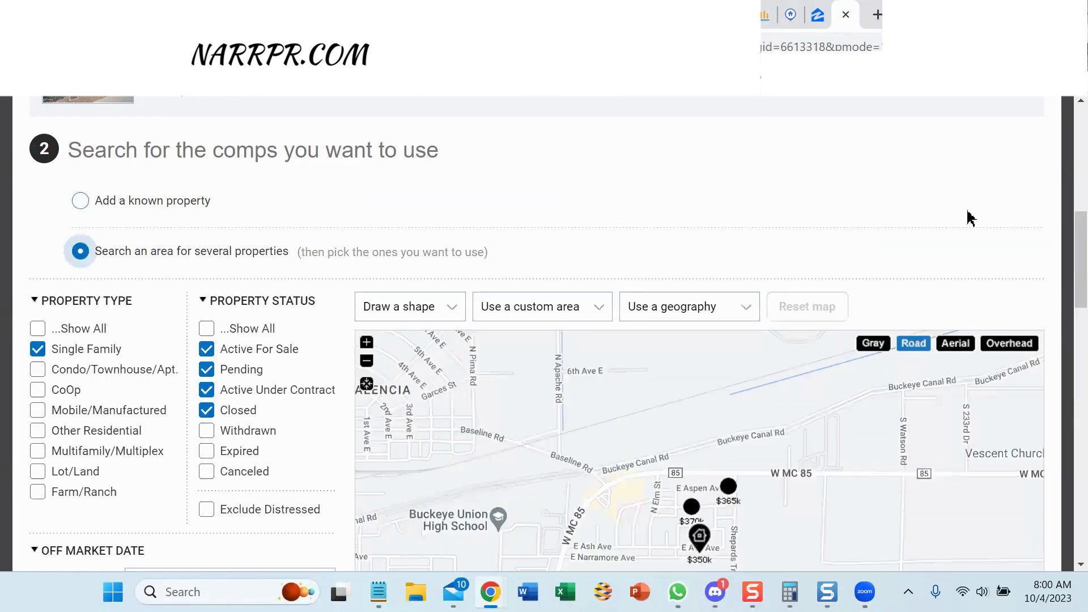
scroll(1065, 235, down, 1)
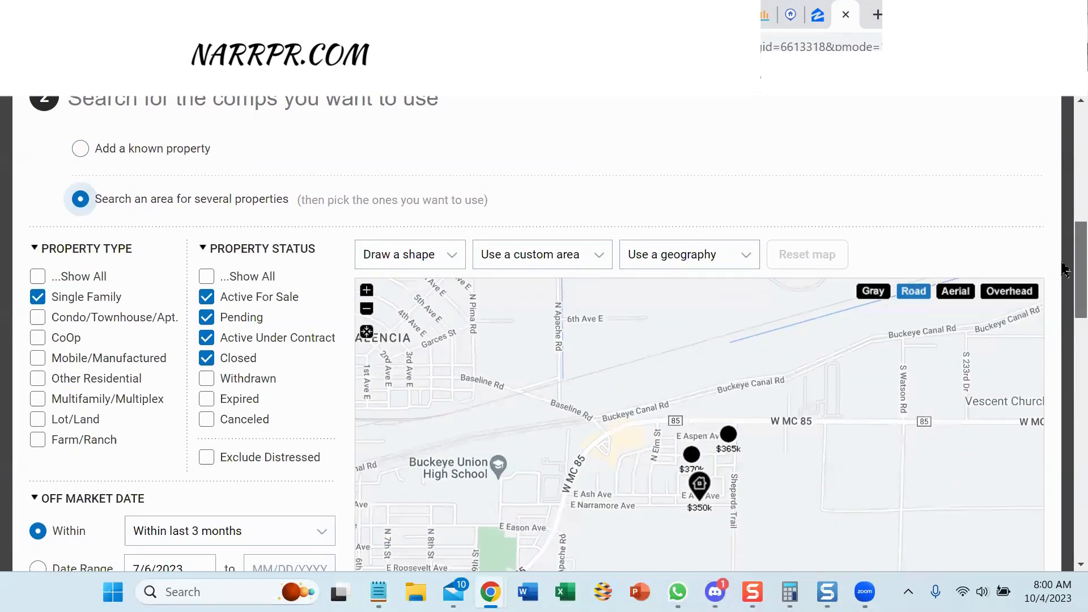
scroll(1066, 260, down, 2)
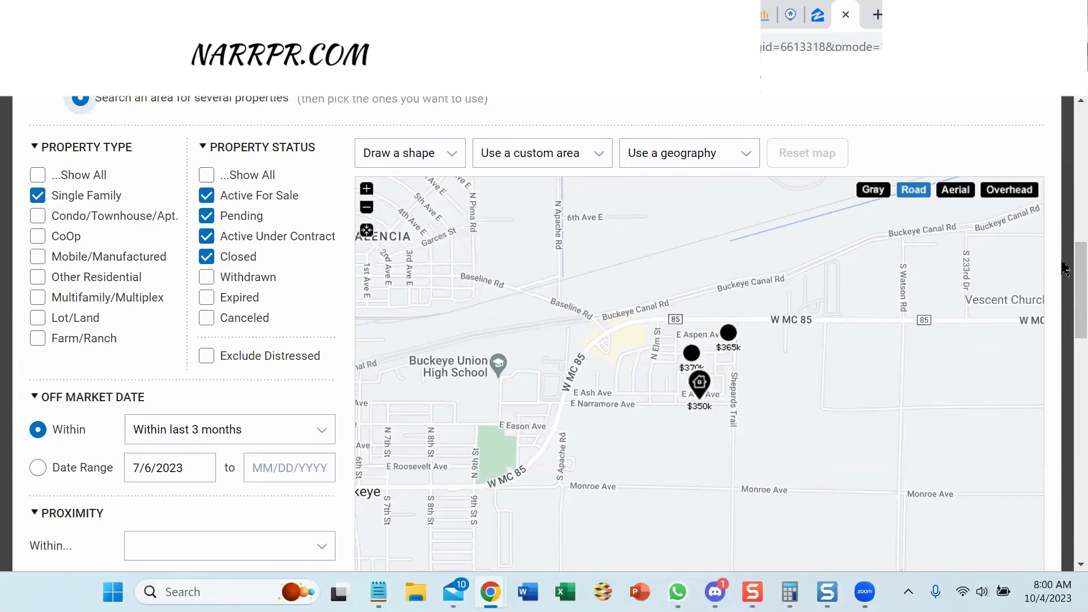
drag(1066, 264, 1066, 299)
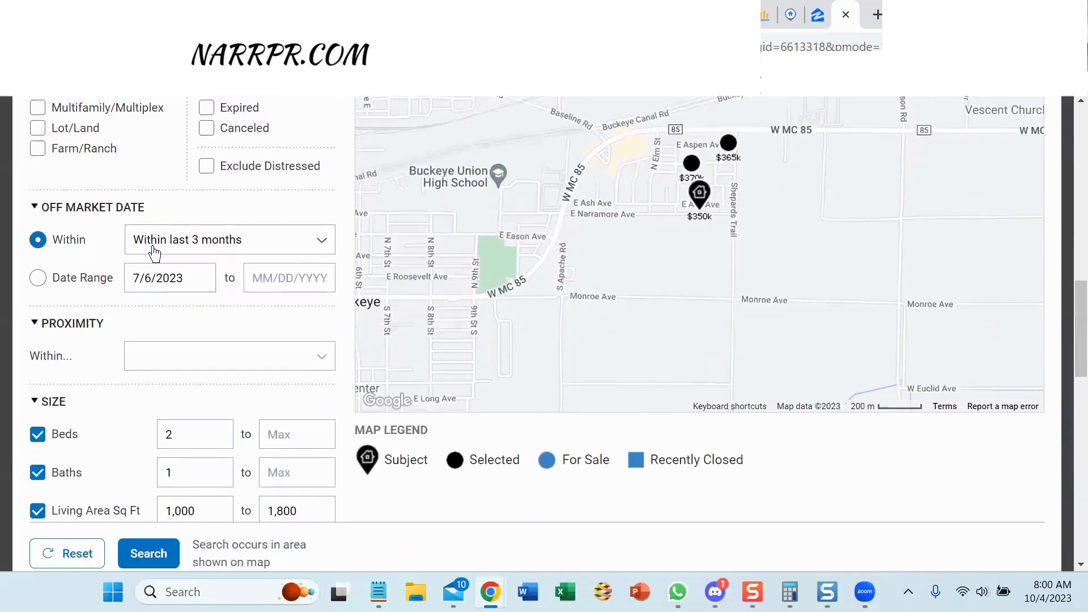
click(322, 245)
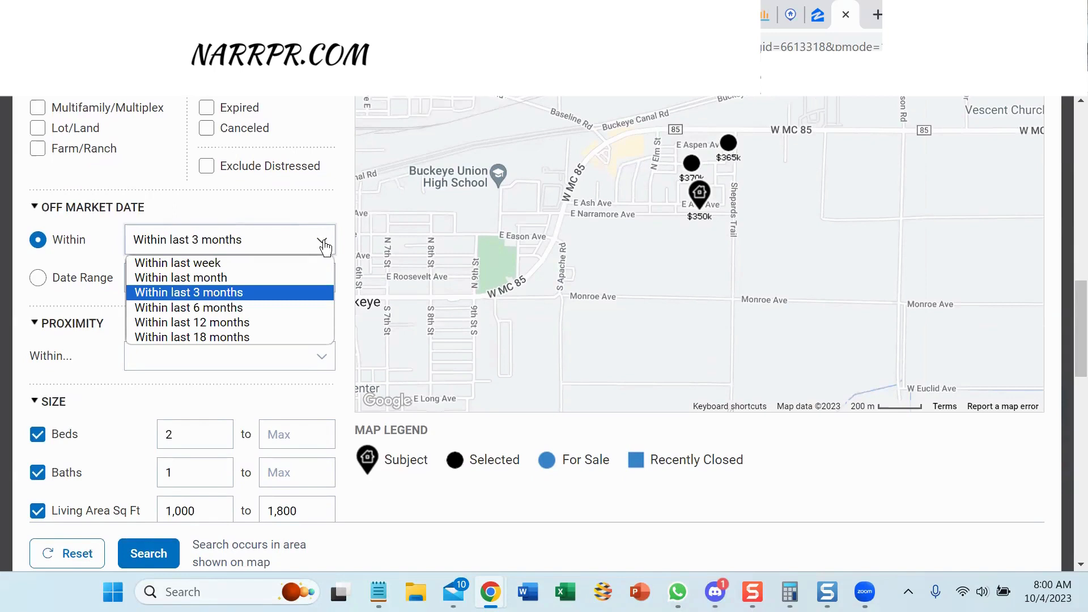
click(293, 201)
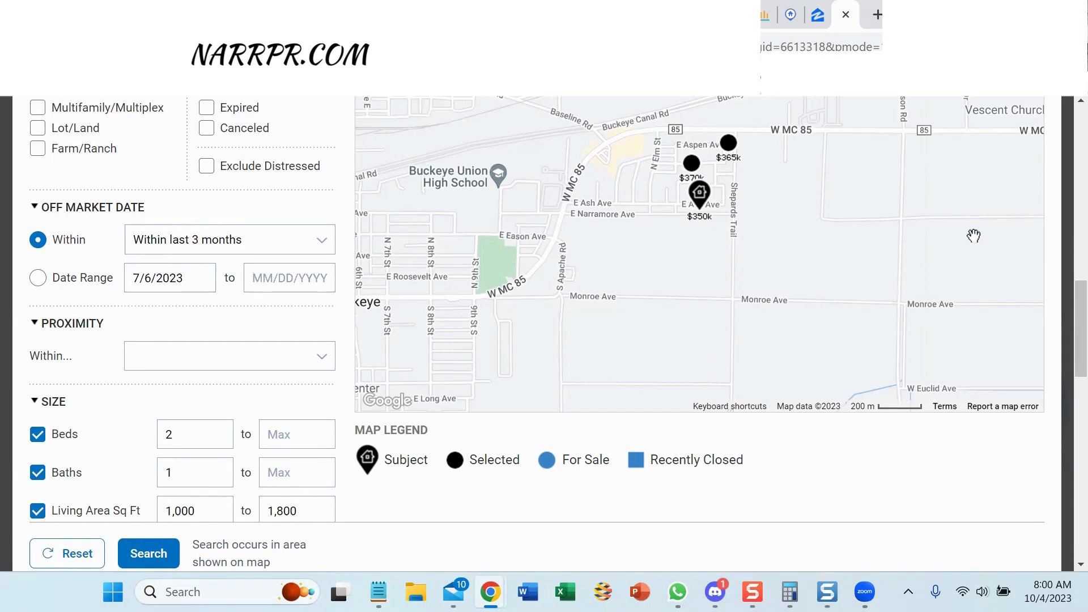
scroll(1065, 297, down, 3)
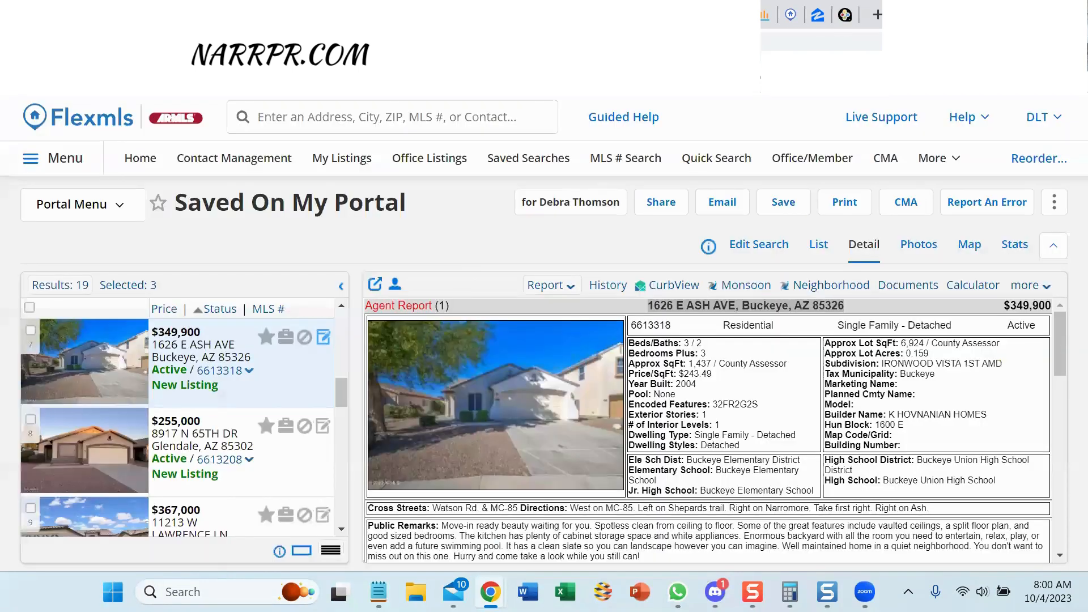
click(709, 15)
click(844, 15)
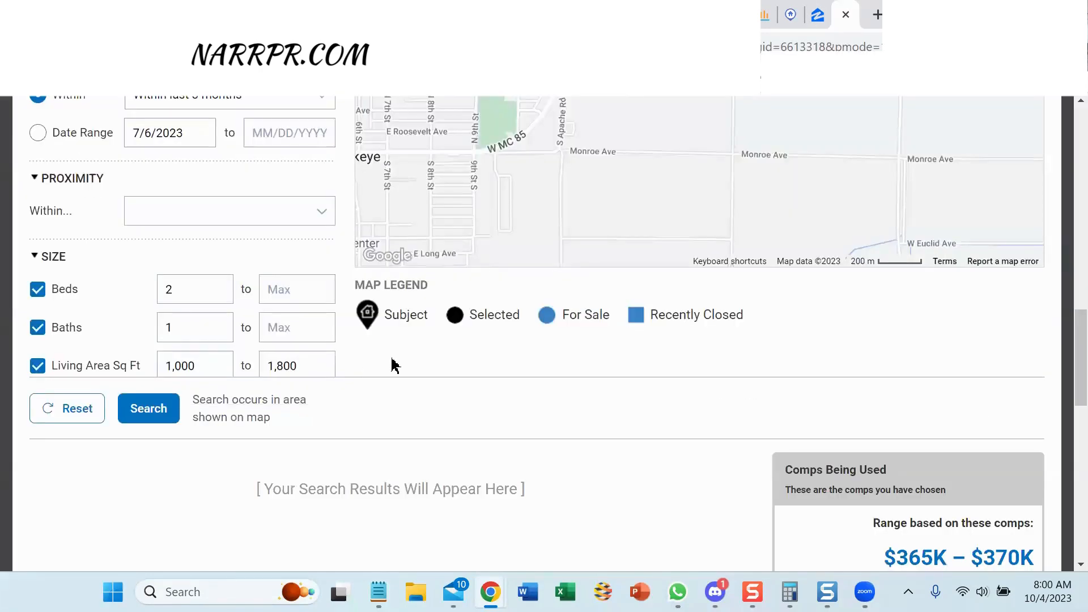
Set the beds filter to 3–3 and baths to 2–2.
double_click(181, 290)
text(3)
click(290, 290)
text(3)
double_click(215, 326)
text(2)
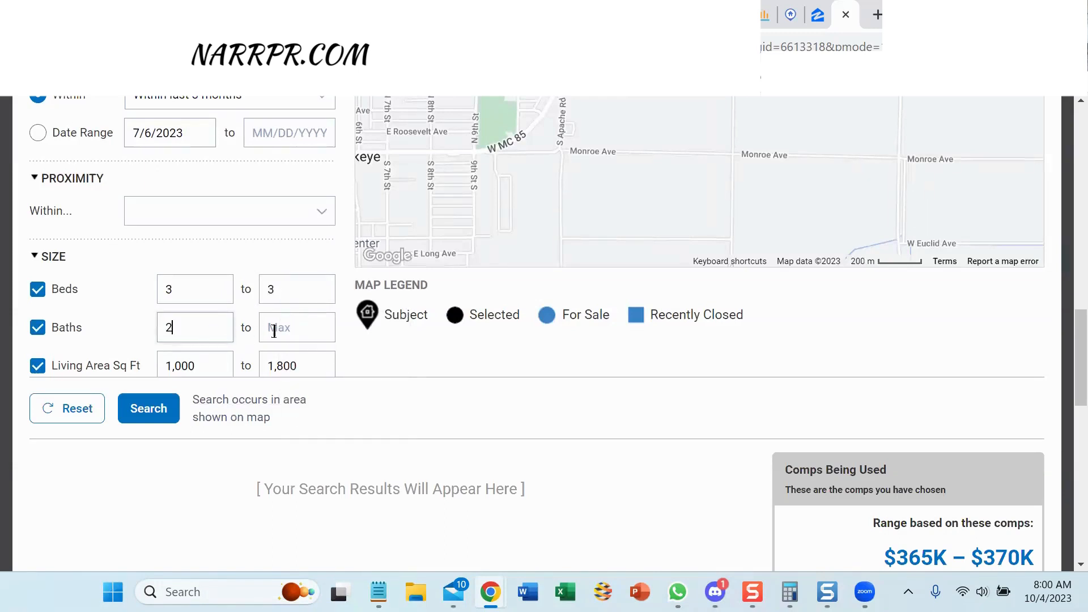
click(282, 332)
text(2)
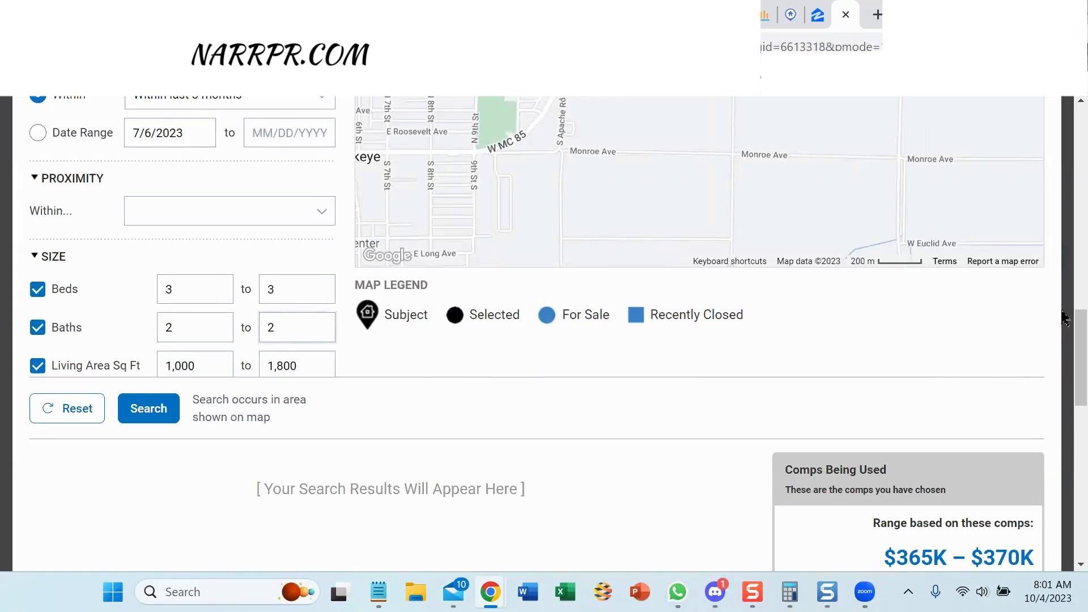
Limit comps to homes built 2000–2010 and run the area search.
scroll(567, 397, up, 1)
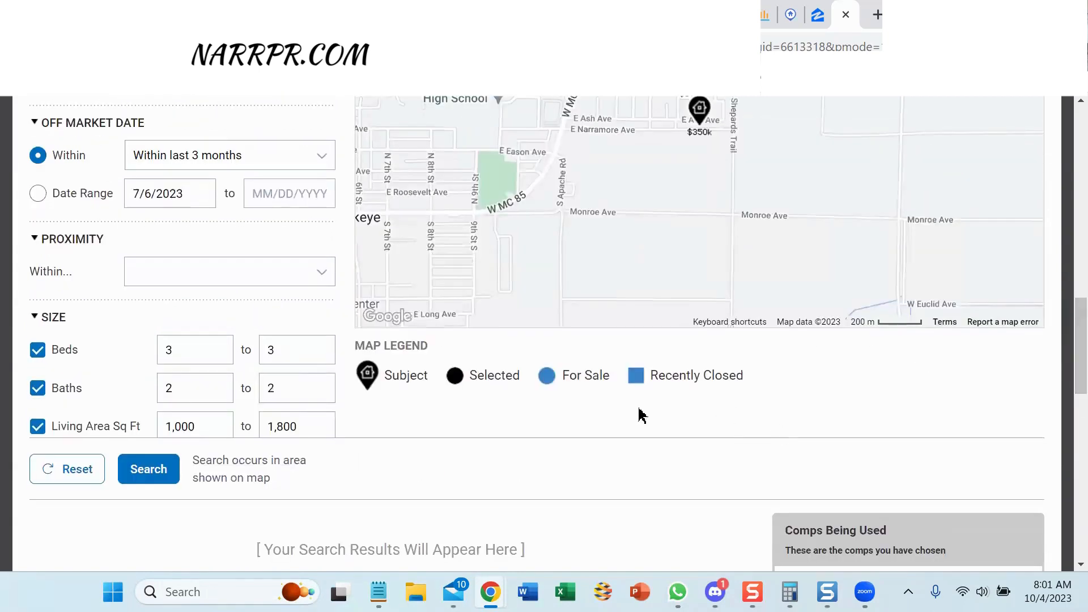
scroll(300, 306, down, 5)
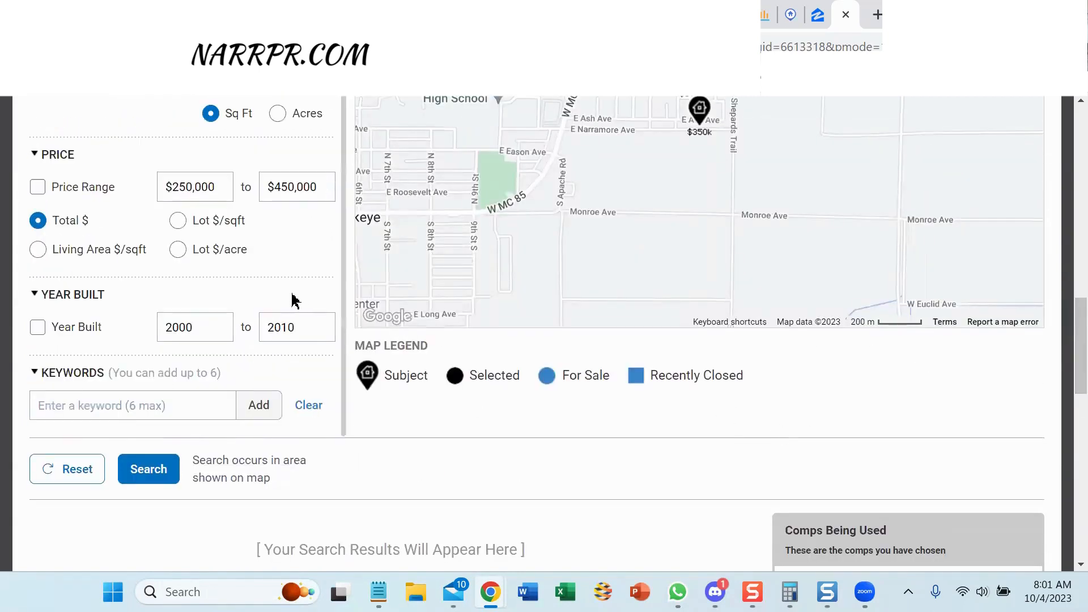
mouse_move(343, 273)
mouse_down()
mouse_move(342, 194)
mouse_move(342, 284)
mouse_up()
click(37, 328)
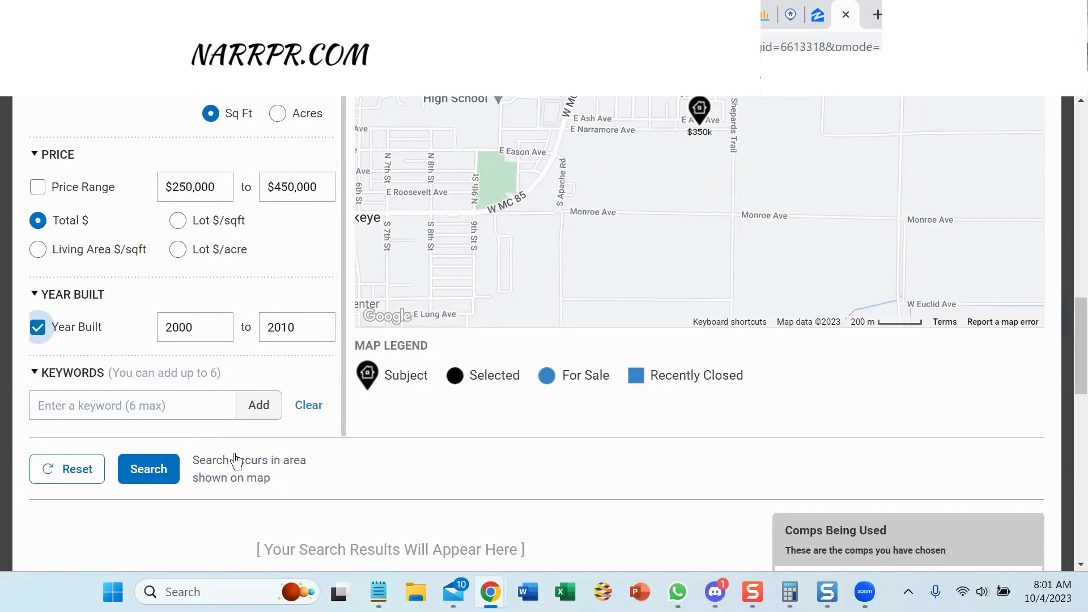
click(148, 471)
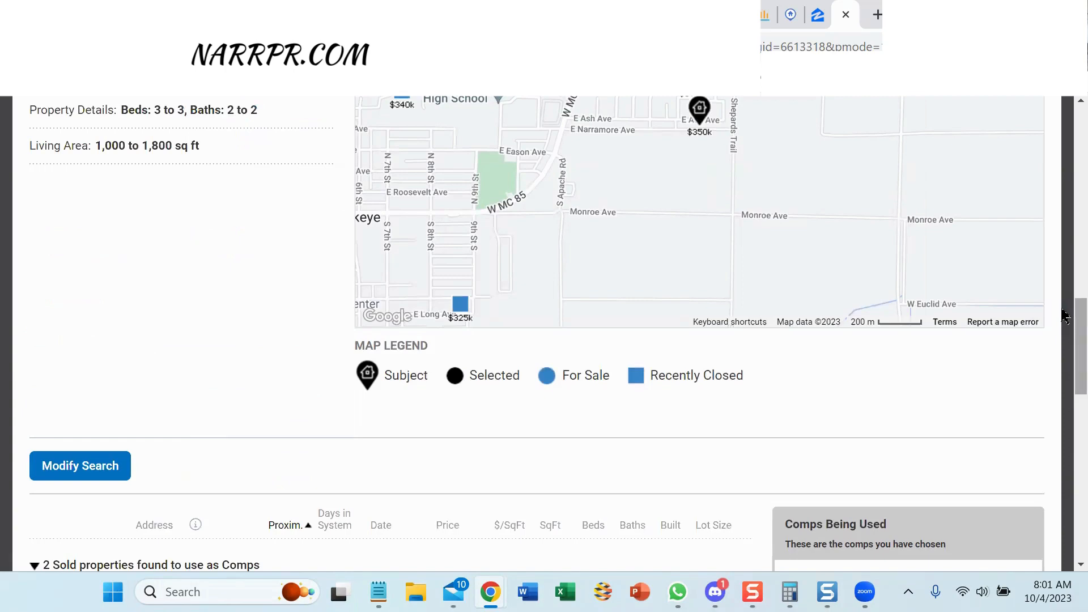
Rerun the search and review the results: sold $340,000 and $325,000, active $260,000.
mouse_move(1065, 314)
mouse_down()
mouse_move(1066, 391)
mouse_move(1065, 300)
mouse_move(1065, 310)
mouse_up()
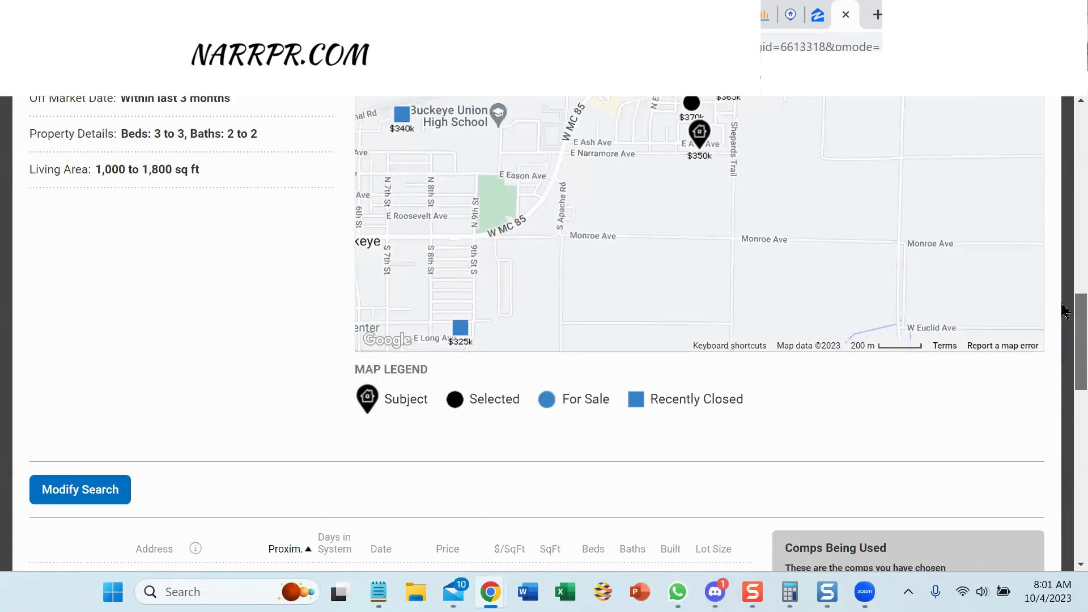
click(77, 490)
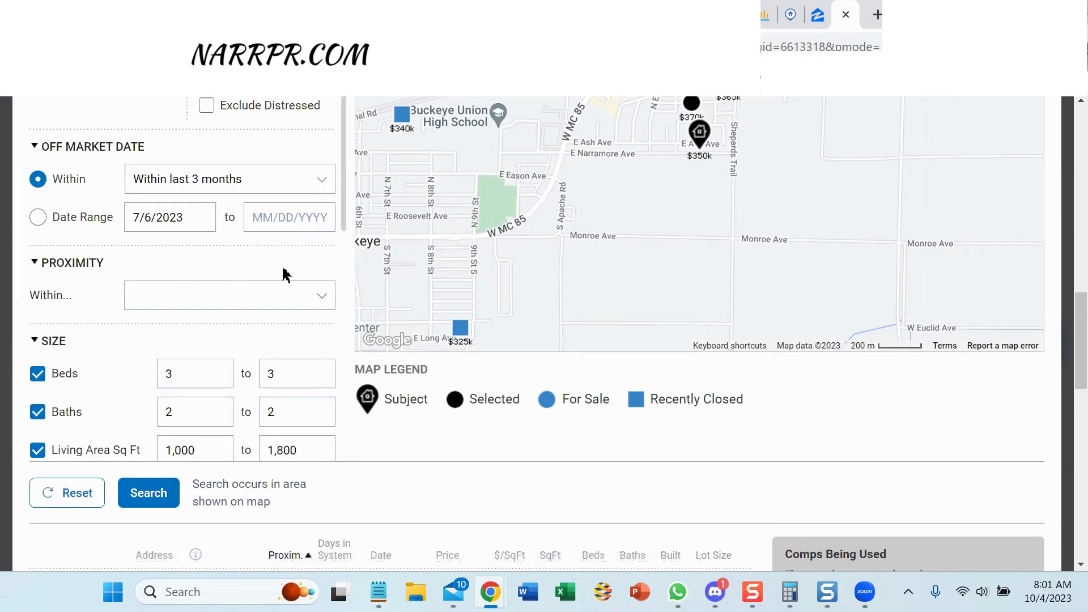
click(149, 493)
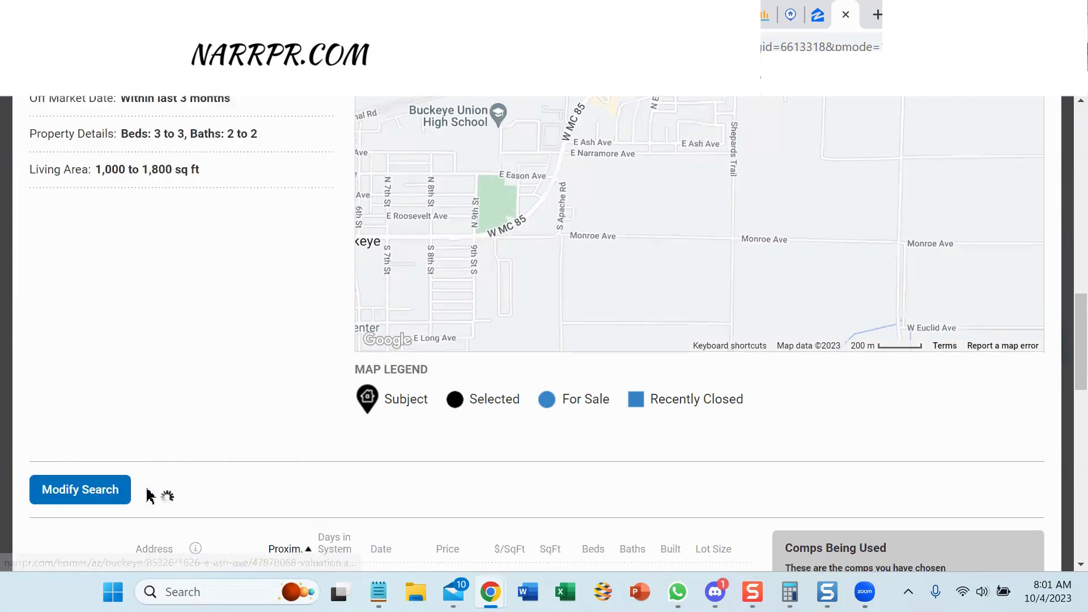
scroll(1065, 347, down, 3)
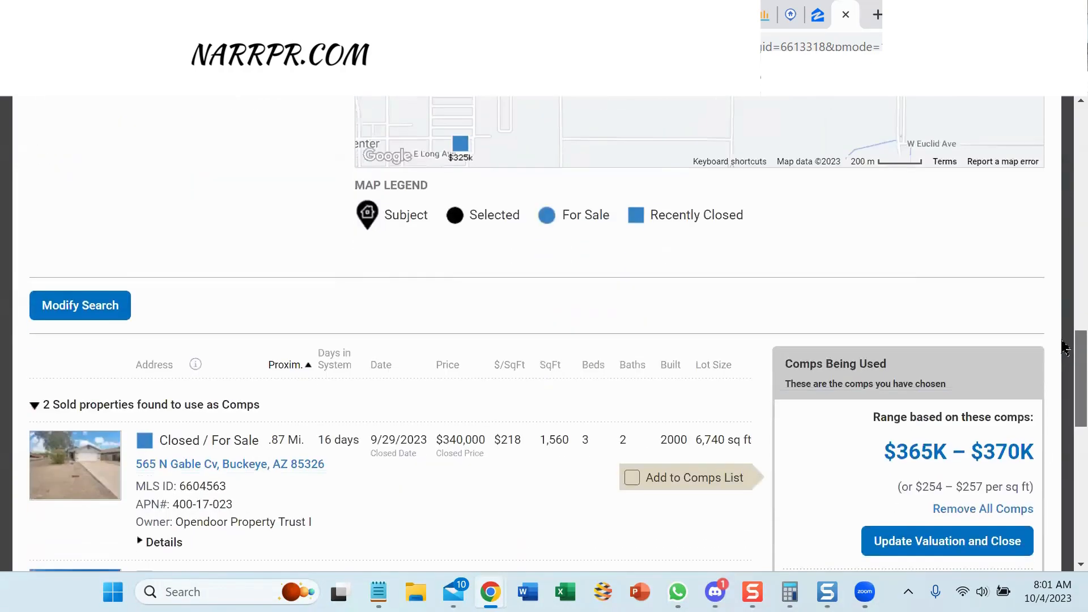
scroll(1064, 346, down, 5)
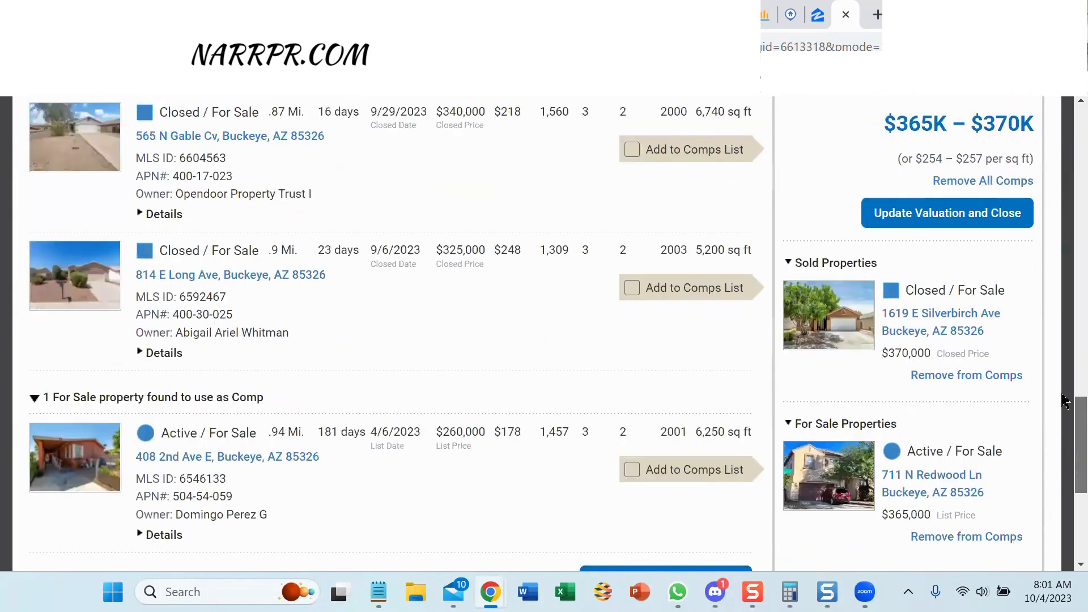
scroll(1064, 401, up, 1)
scroll(1066, 402, down, 1)
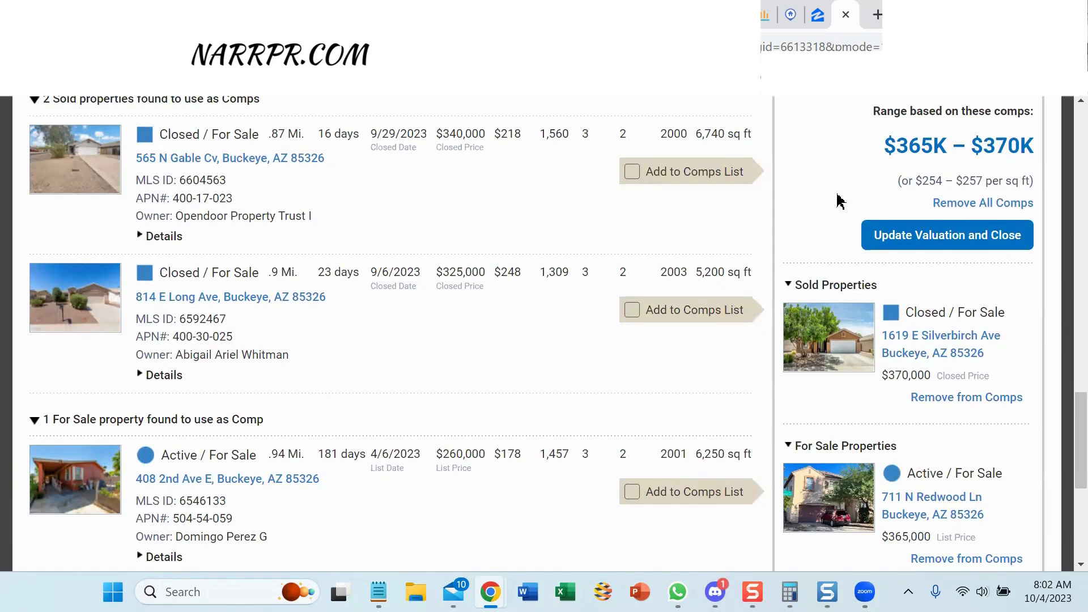
click(465, 14)
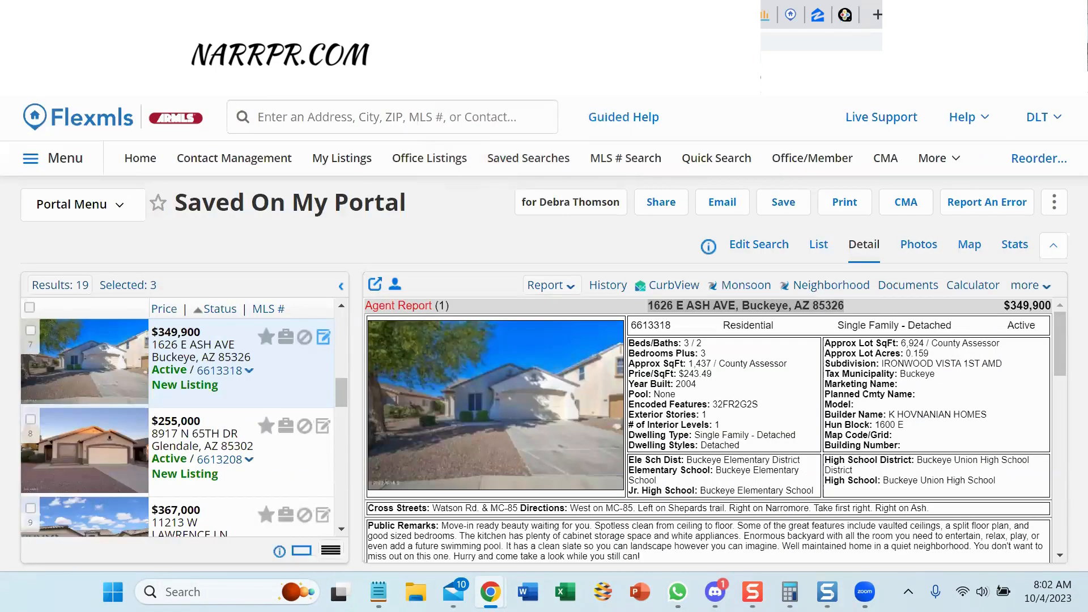
click(845, 16)
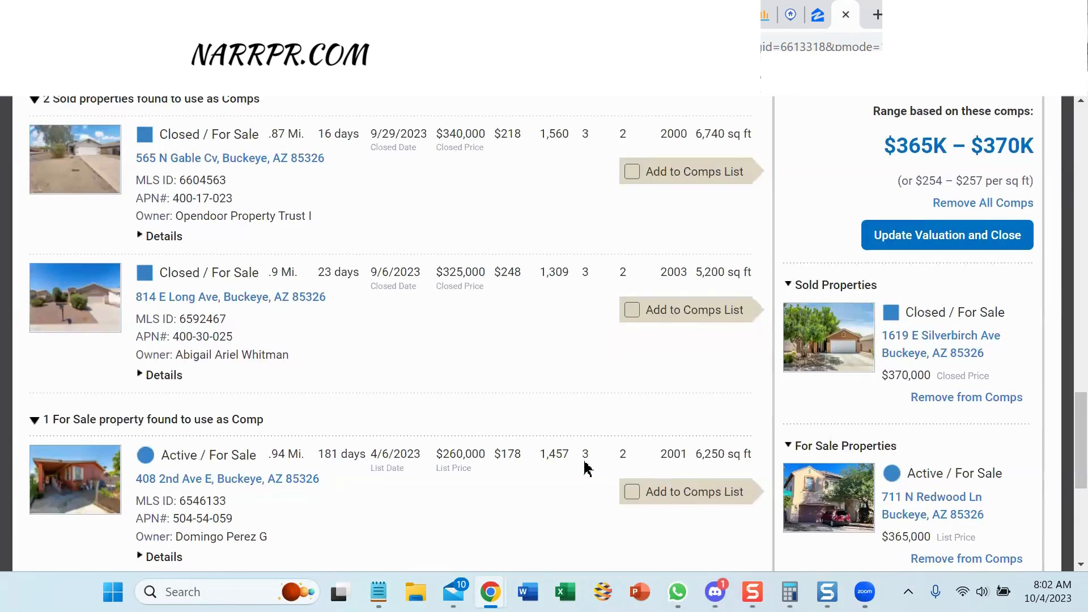
click(632, 492)
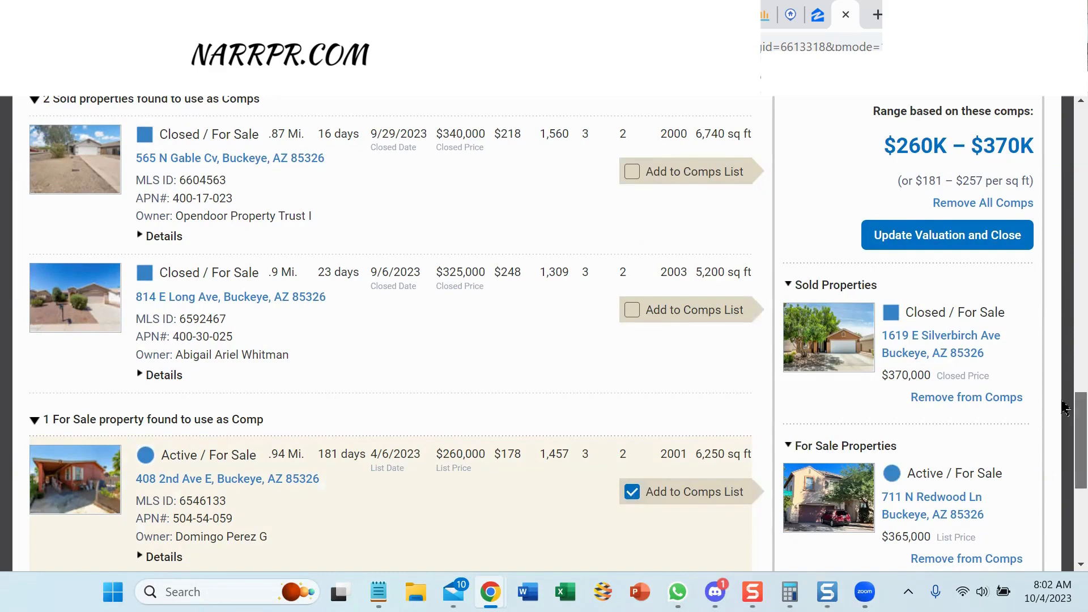
scroll(1065, 408, down, 4)
click(621, 373)
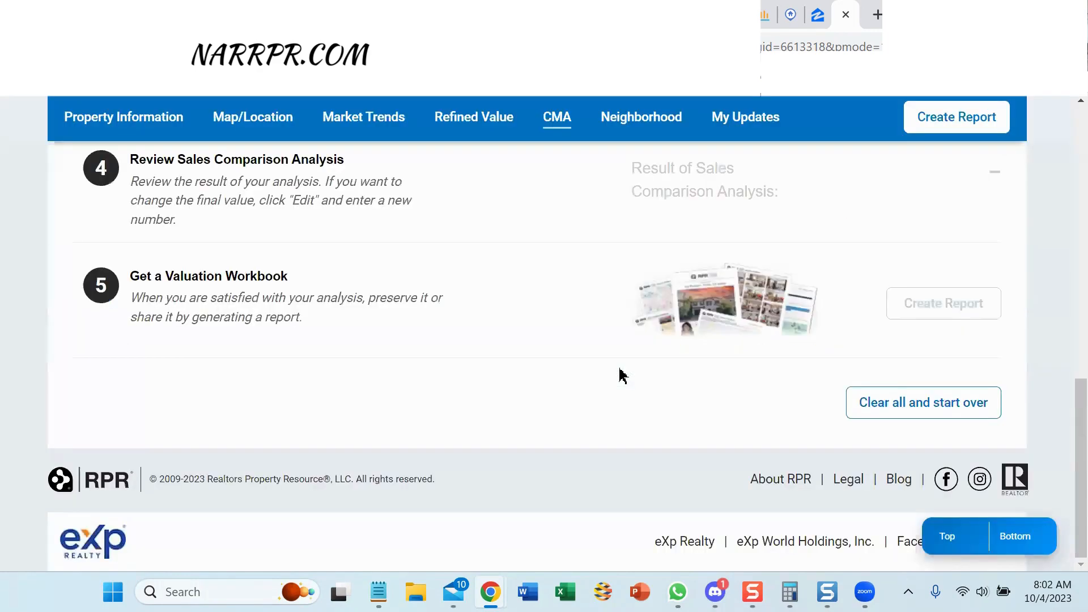
Open the Adjust Comps table and scroll through the three comps at $370,000, $365,000 and $260,000.
scroll(1064, 335, up, 5)
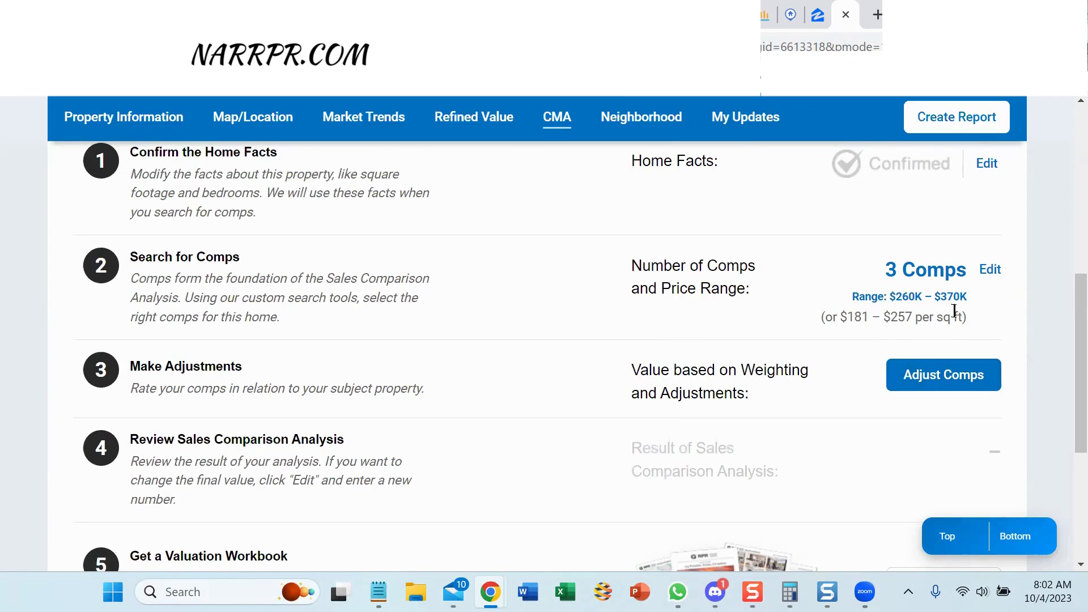
click(925, 378)
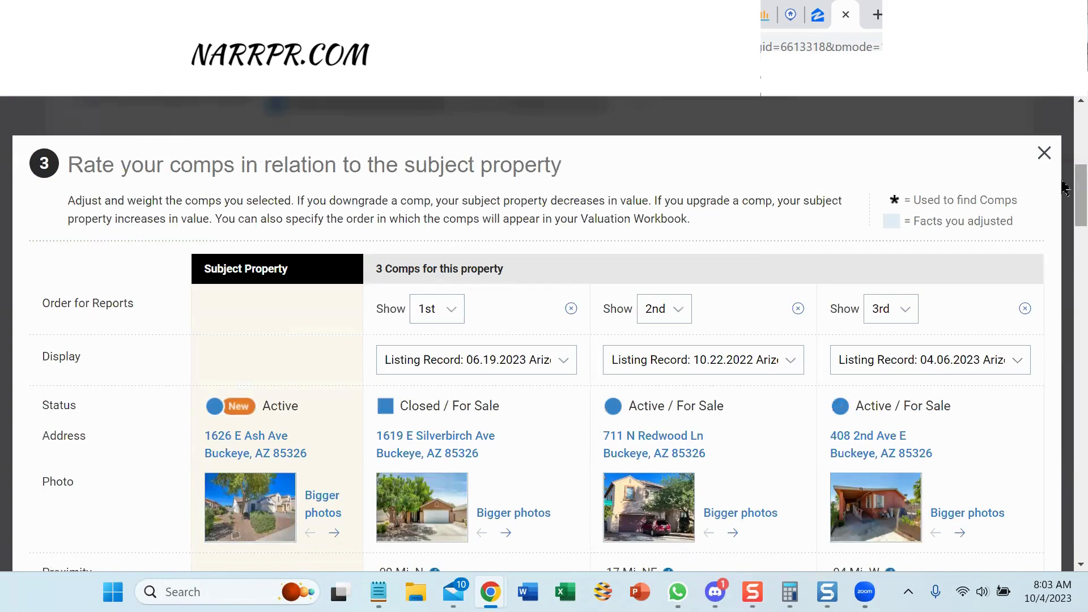
scroll(1064, 186, down, 1)
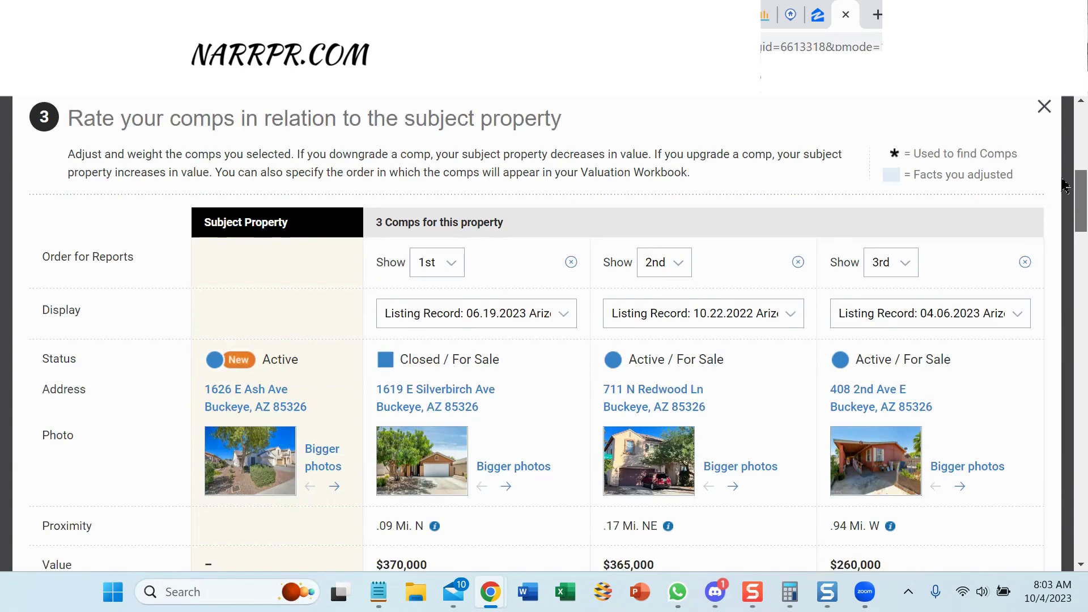
scroll(1065, 186, down, 2)
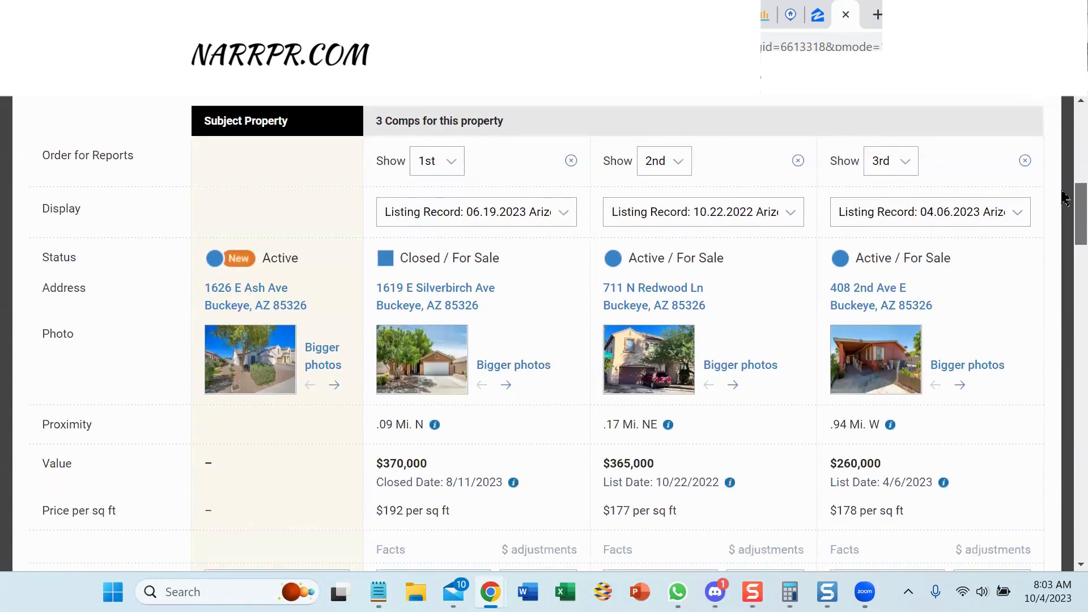
scroll(1065, 201, down, 2)
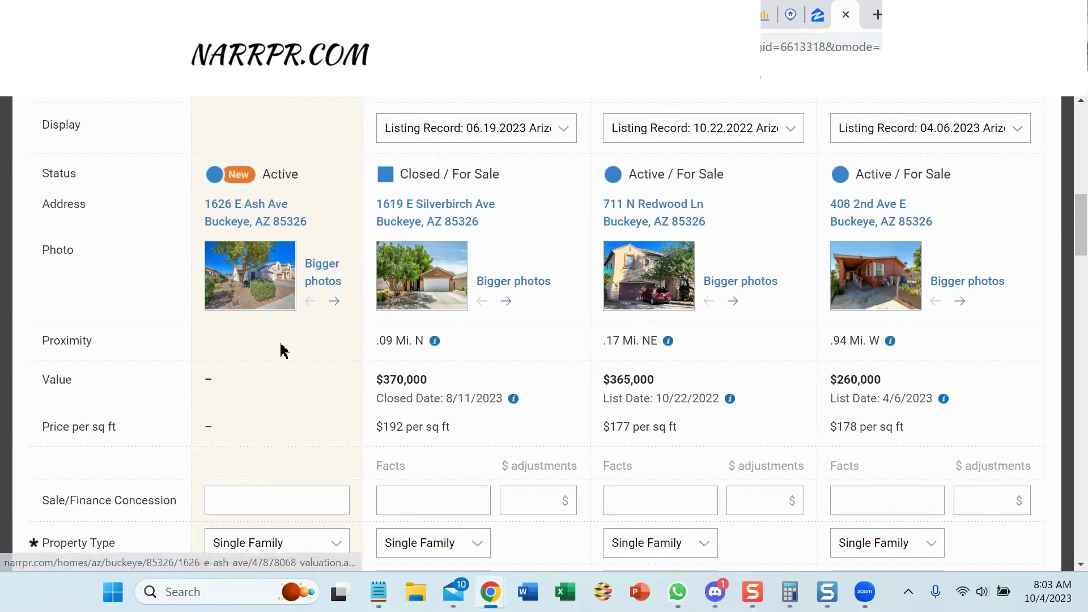
click(522, 282)
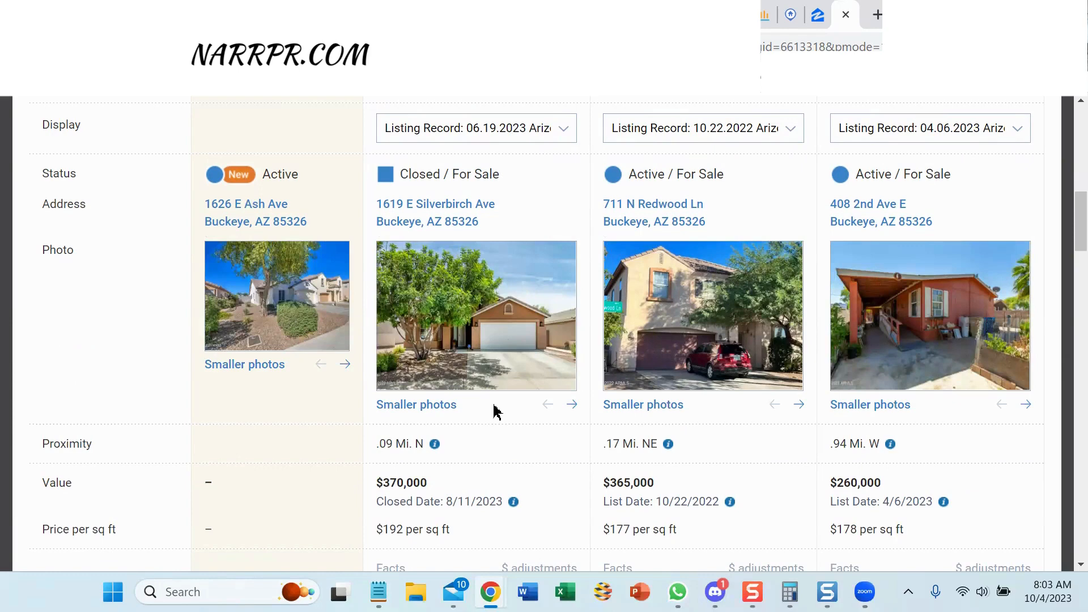
click(422, 406)
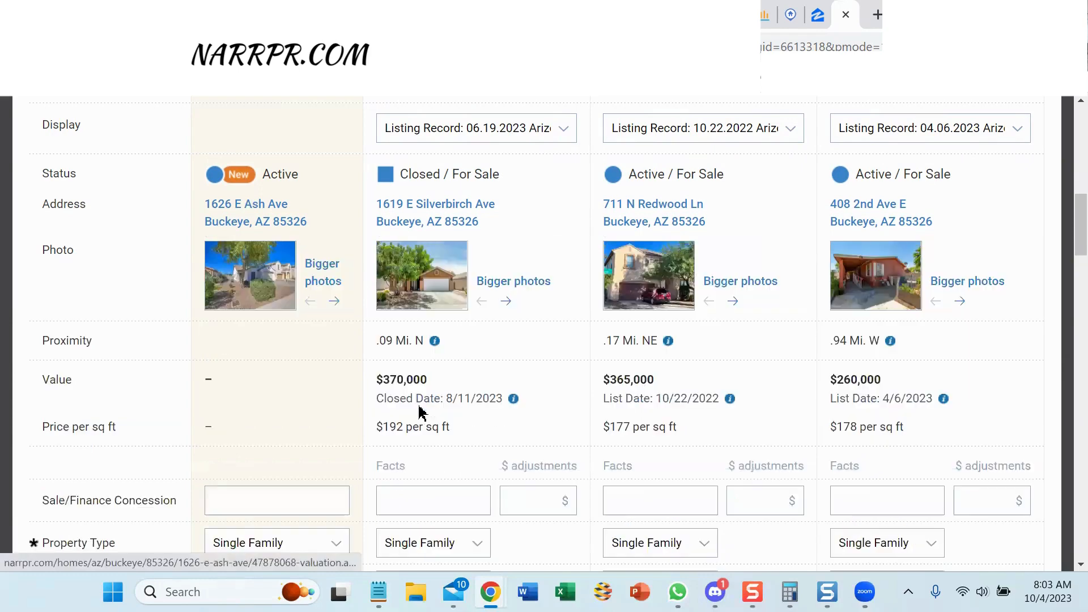
click(534, 283)
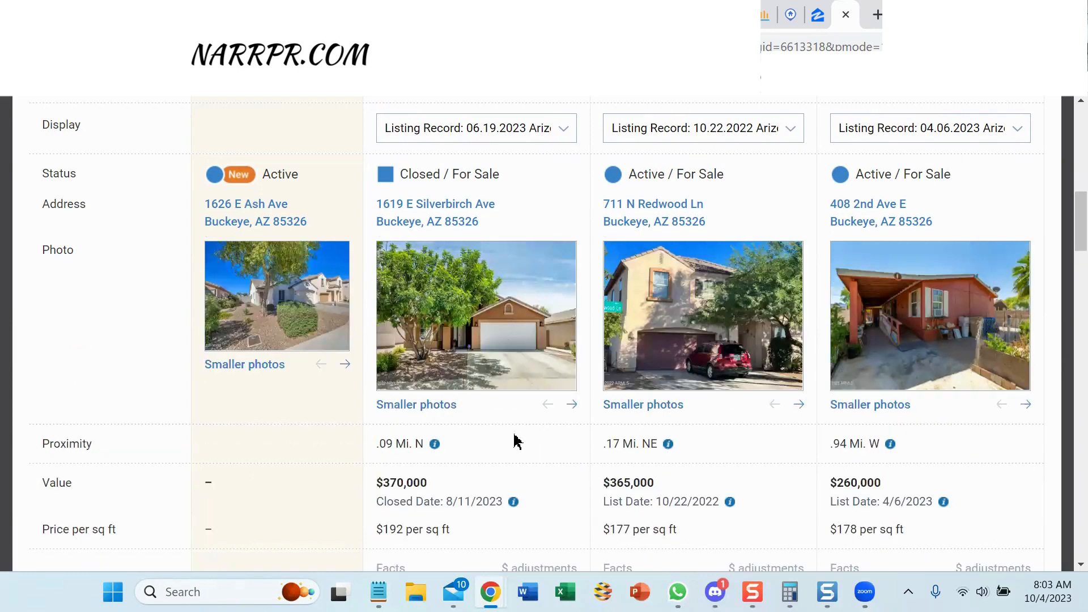
click(572, 406)
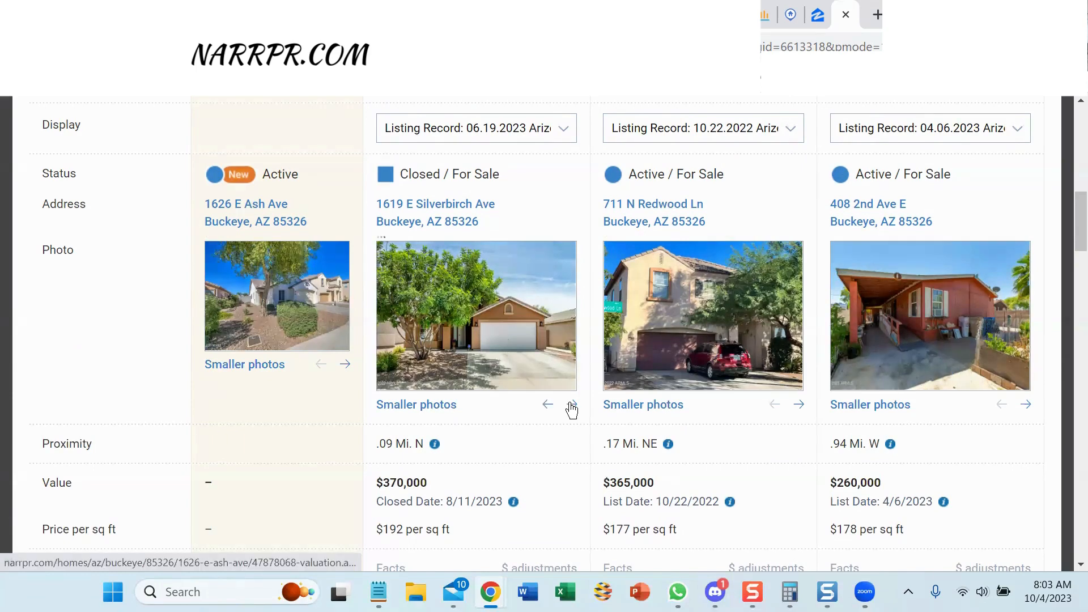
click(572, 406)
click(572, 406)
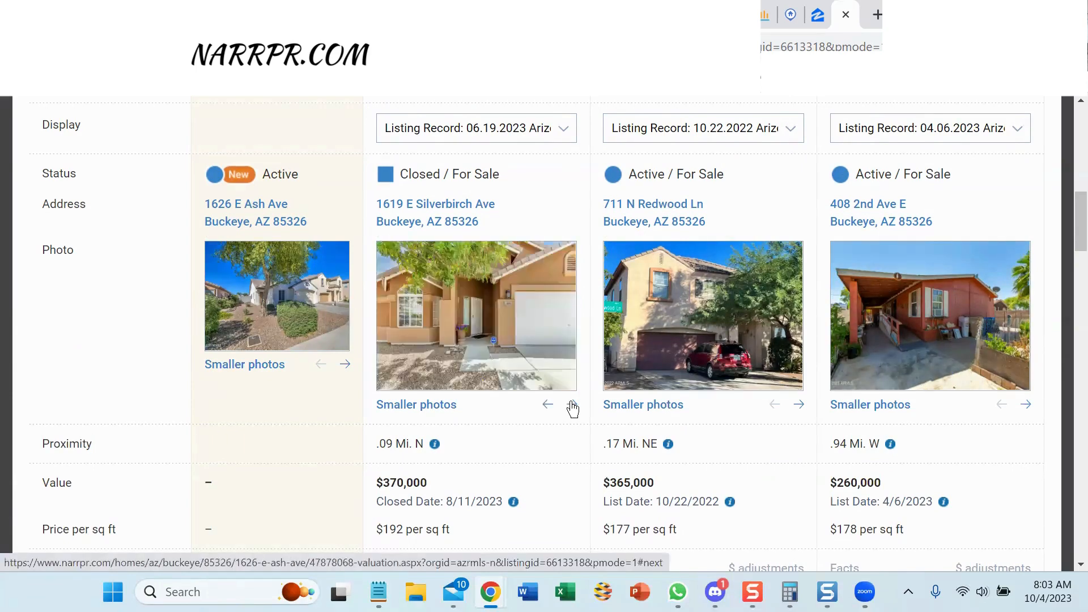
click(572, 406)
View Silverbirch's interior, kitchen and backyard photos, then scroll to the Property Type and Bedrooms rows.
click(572, 406)
click(572, 406)
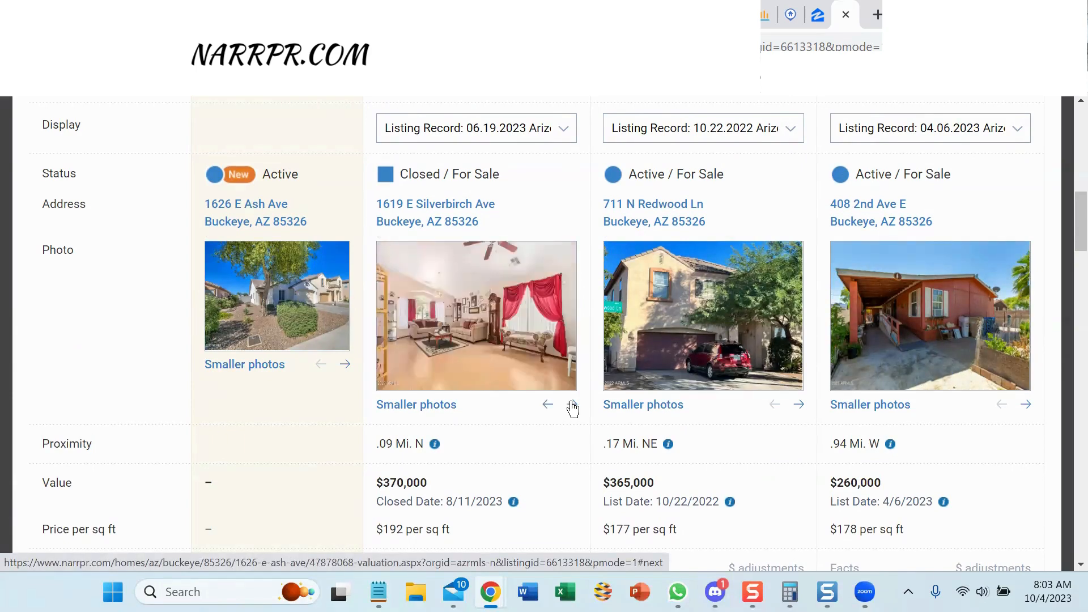
click(572, 406)
click(573, 406)
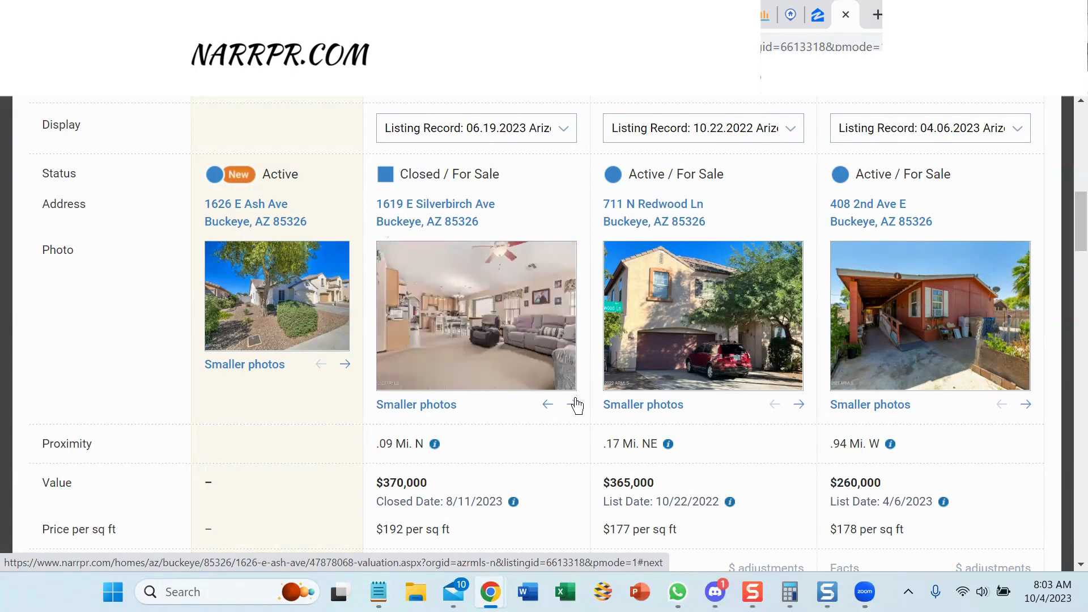
click(572, 406)
click(572, 406)
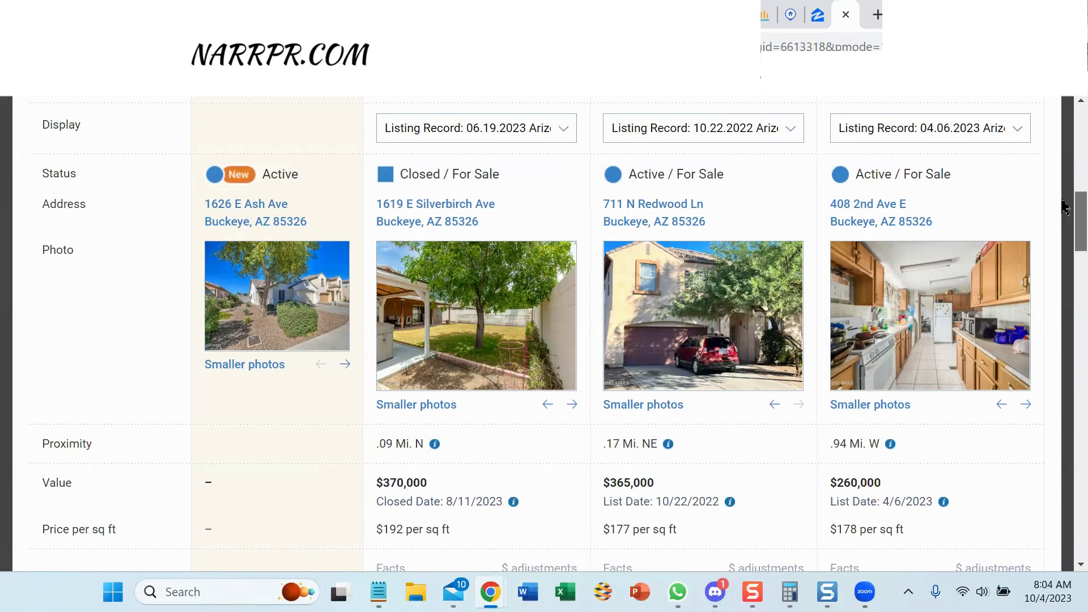
drag(1064, 204, 1065, 272)
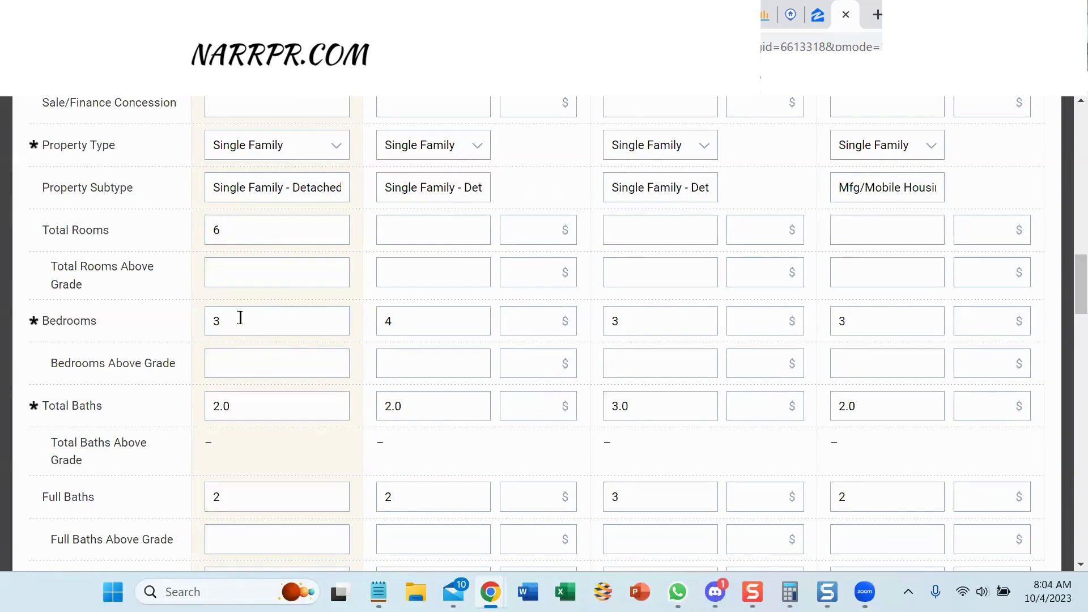
Enter -8000 in Silverbirch's Bedrooms $ field and -5000 in Redwood's Total Baths $ field.
click(539, 320)
text(-8000)
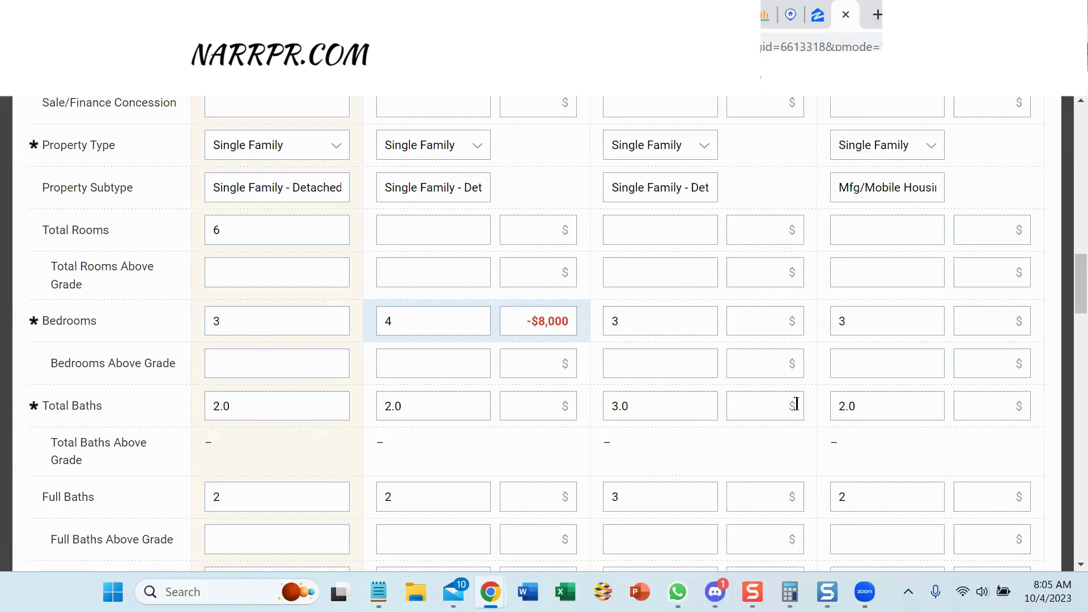
click(752, 414)
text(-5000)
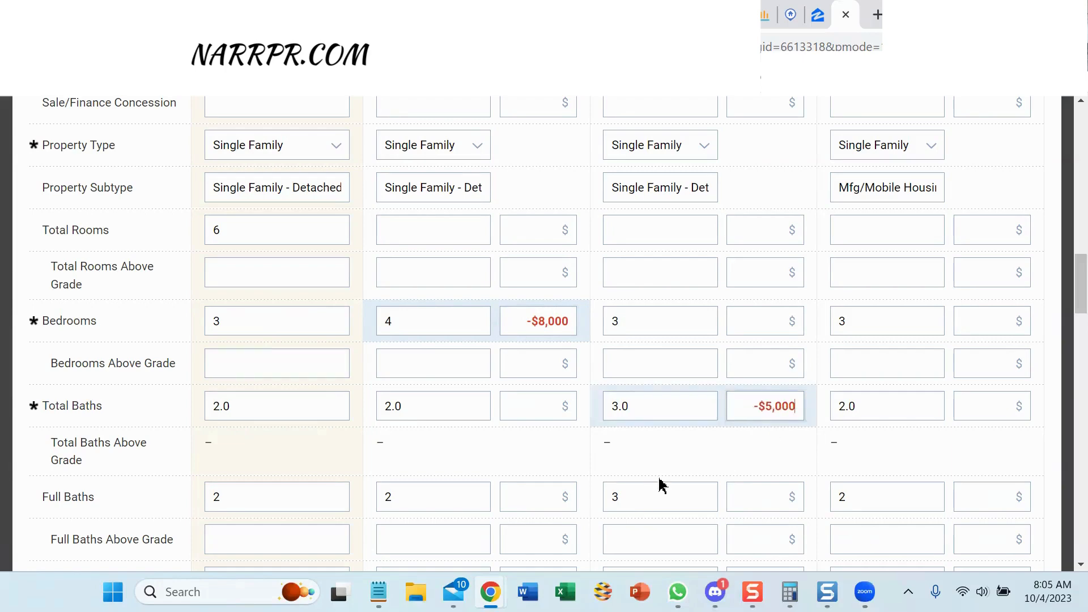
click(689, 448)
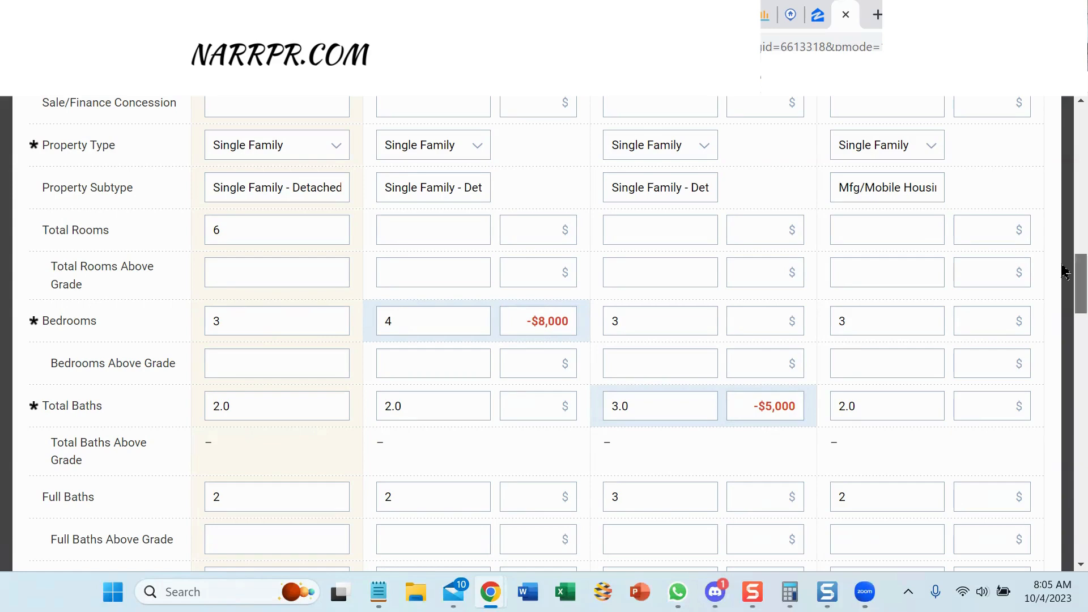
drag(1064, 271, 1064, 310)
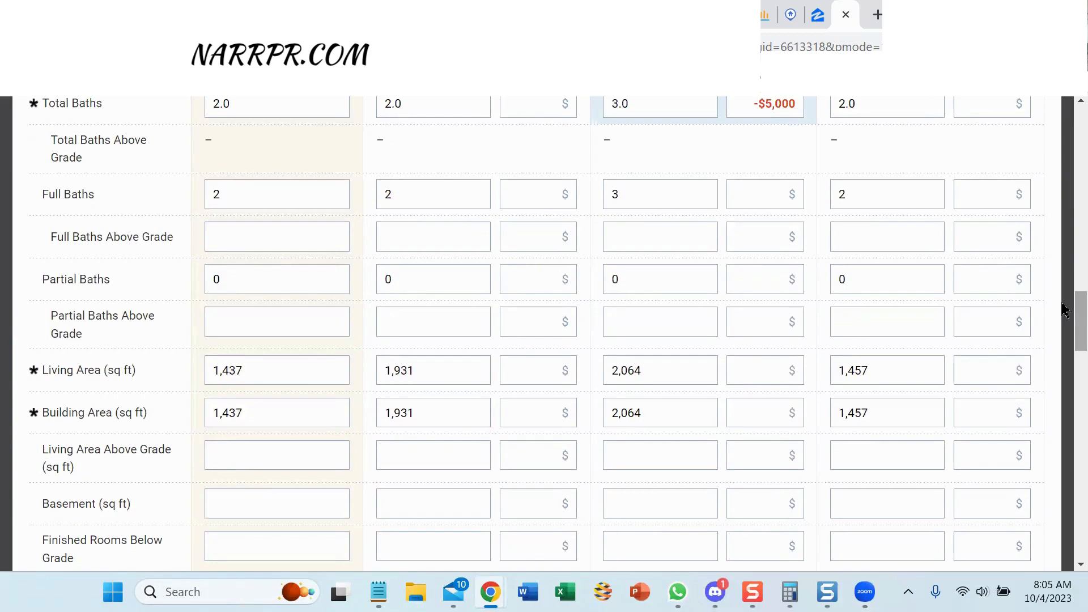
In Calculator, subtract the subject's 1,437 sq ft from Silverbirch's 1,931 sq ft, giving 494.
click(790, 592)
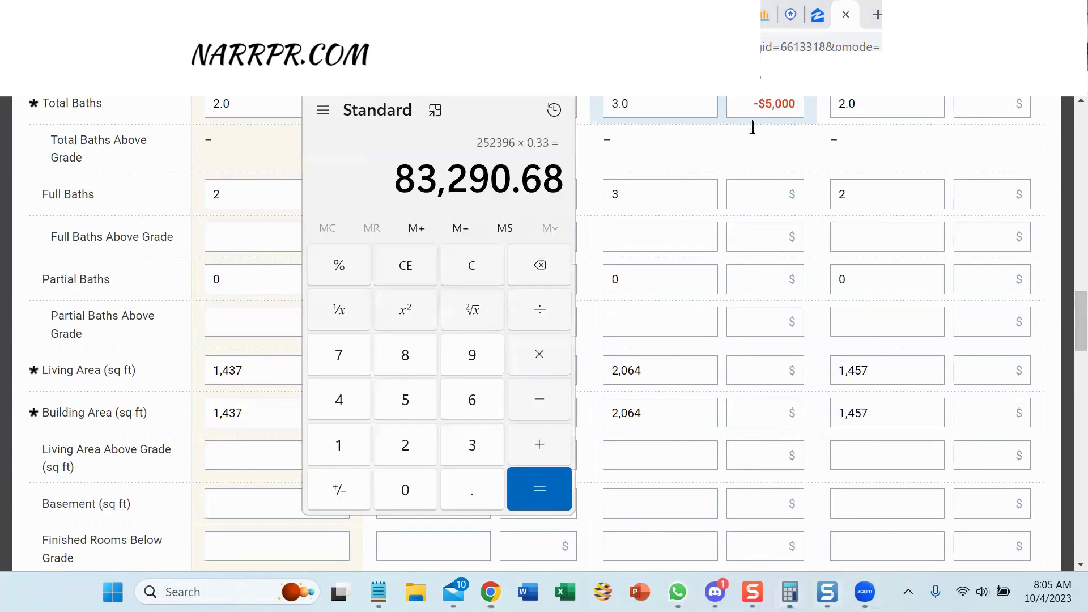
drag(439, 100, 764, 74)
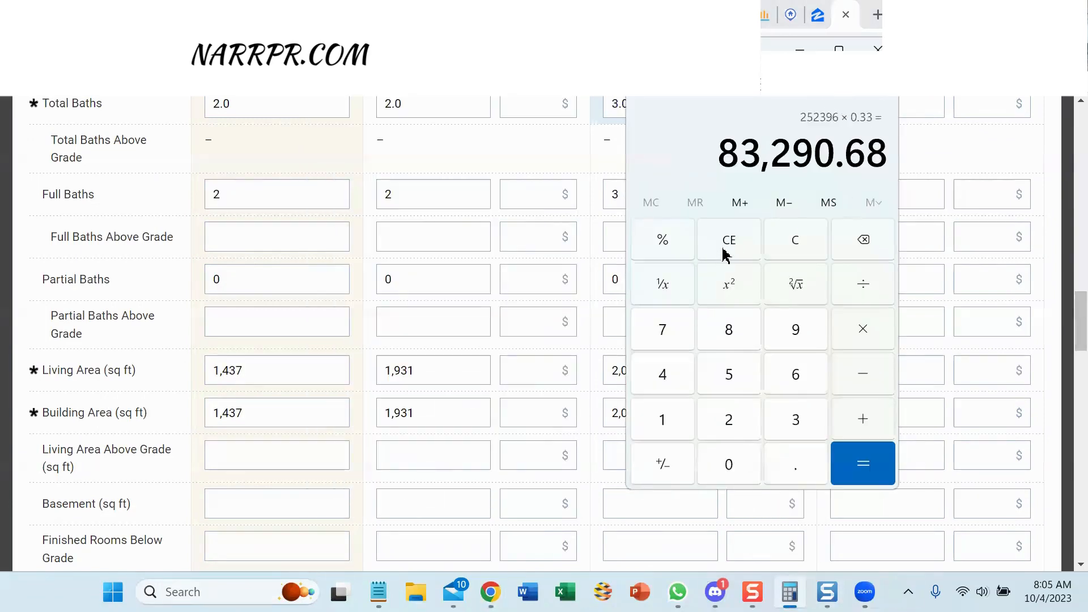
click(794, 245)
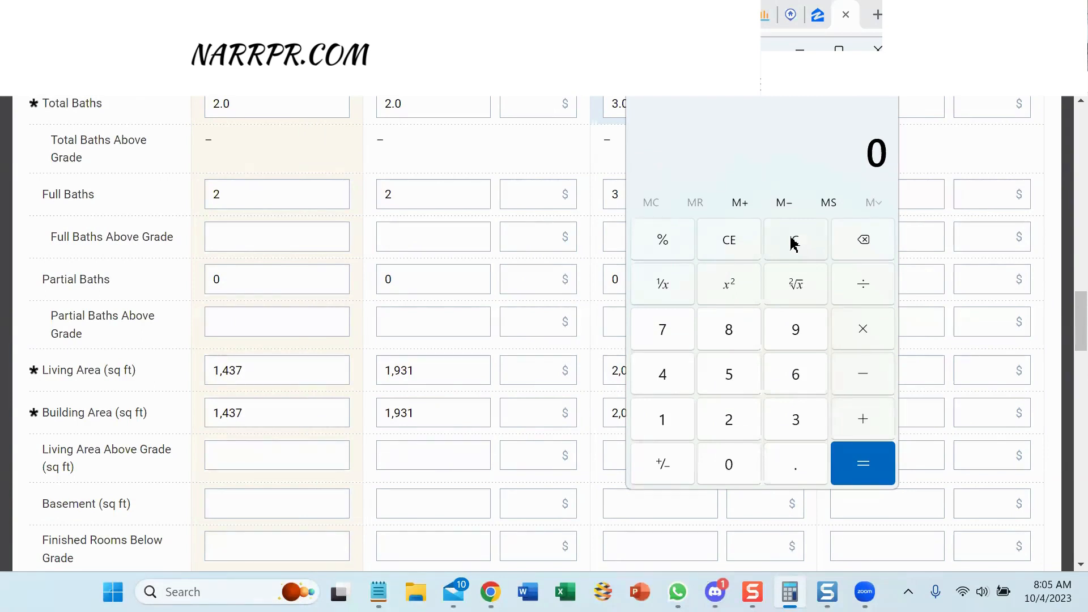
click(660, 425)
click(788, 337)
click(791, 416)
click(671, 420)
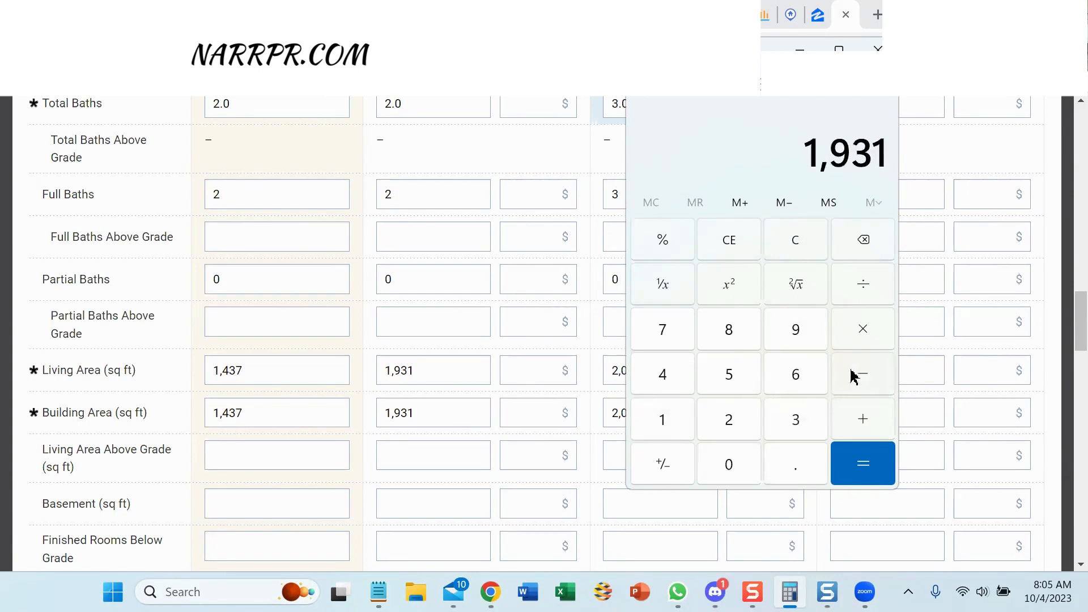
click(853, 377)
click(670, 419)
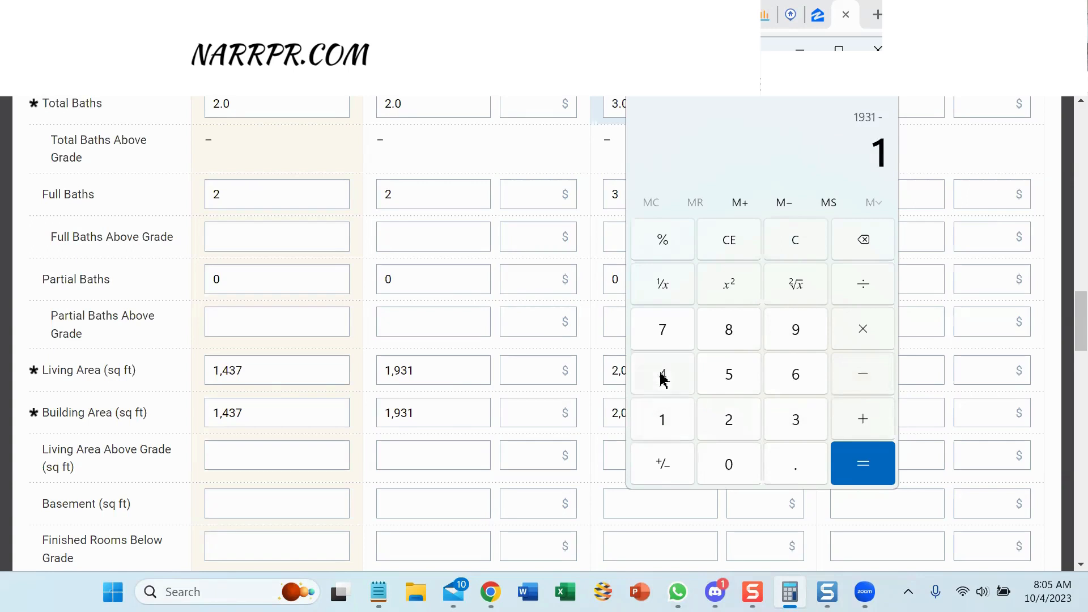
click(662, 377)
click(814, 425)
click(662, 335)
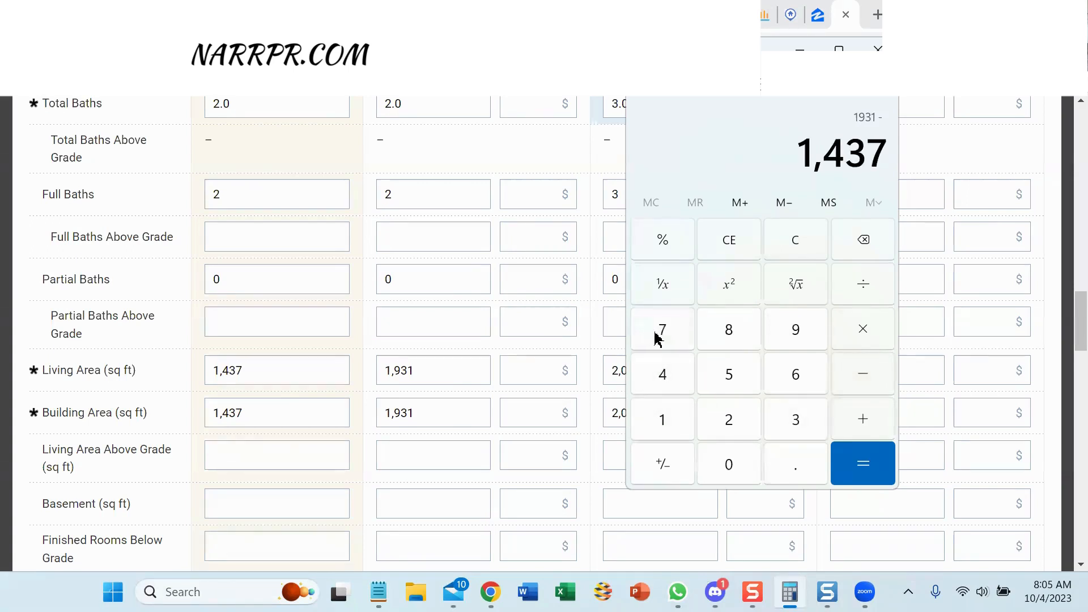
click(878, 464)
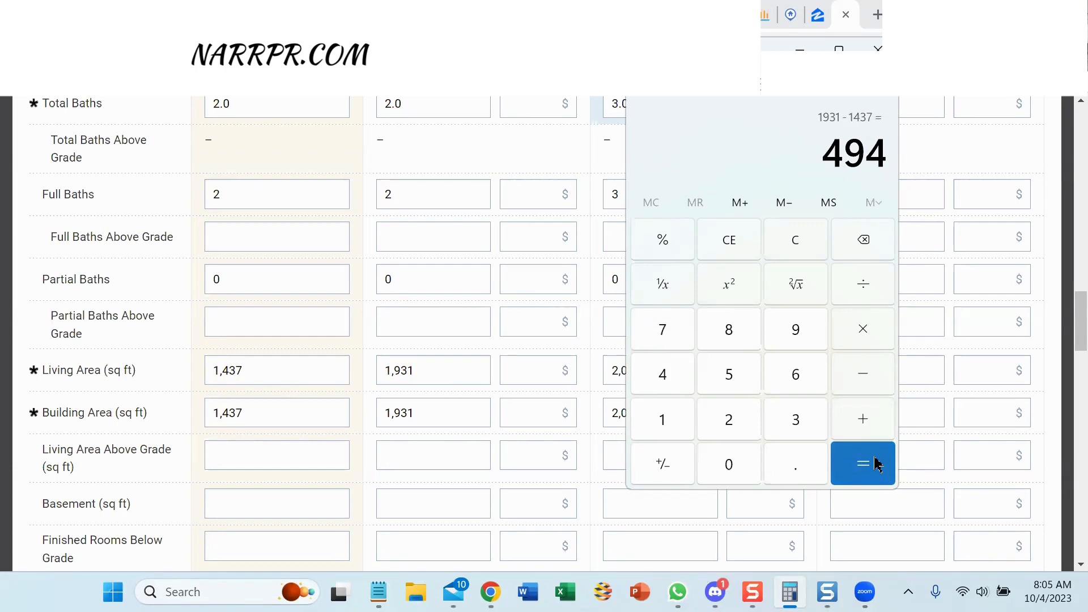
Multiply 494 by $192 and take 33% to get 31,299.84.
click(862, 330)
scroll(459, 425, up, 10)
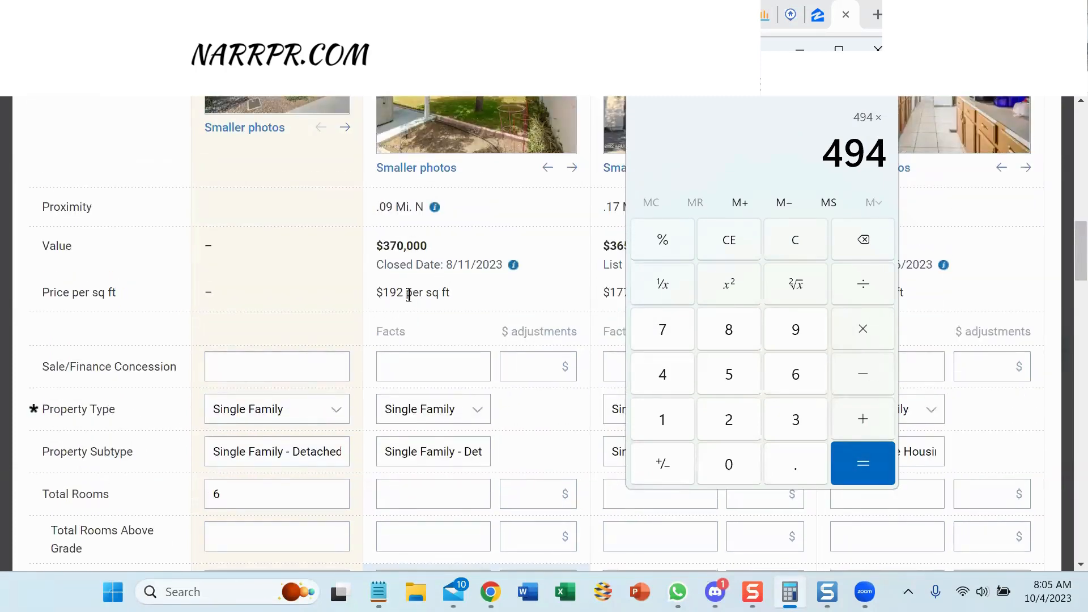
scroll(479, 296, down, 10)
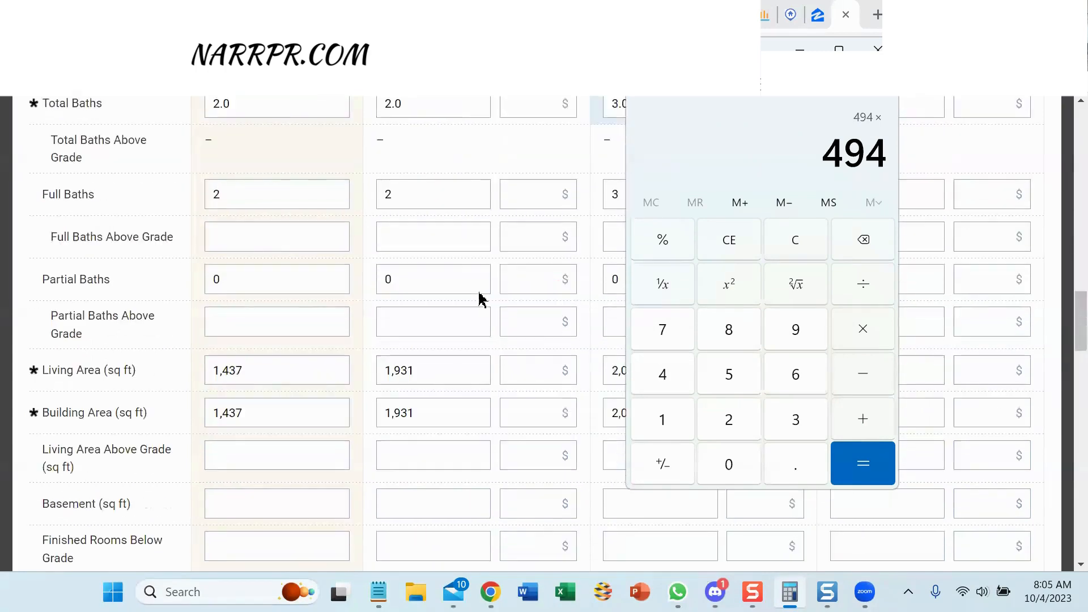
scroll(479, 297, up, 5)
scroll(479, 296, down, 5)
click(659, 425)
click(796, 329)
click(730, 419)
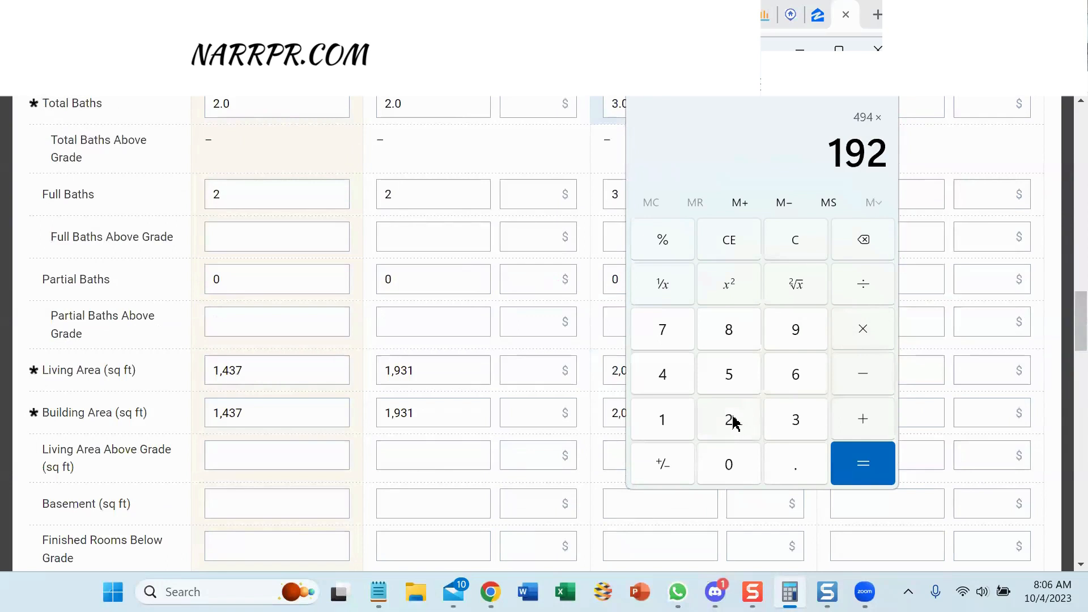
click(859, 330)
click(799, 420)
click(799, 419)
click(673, 239)
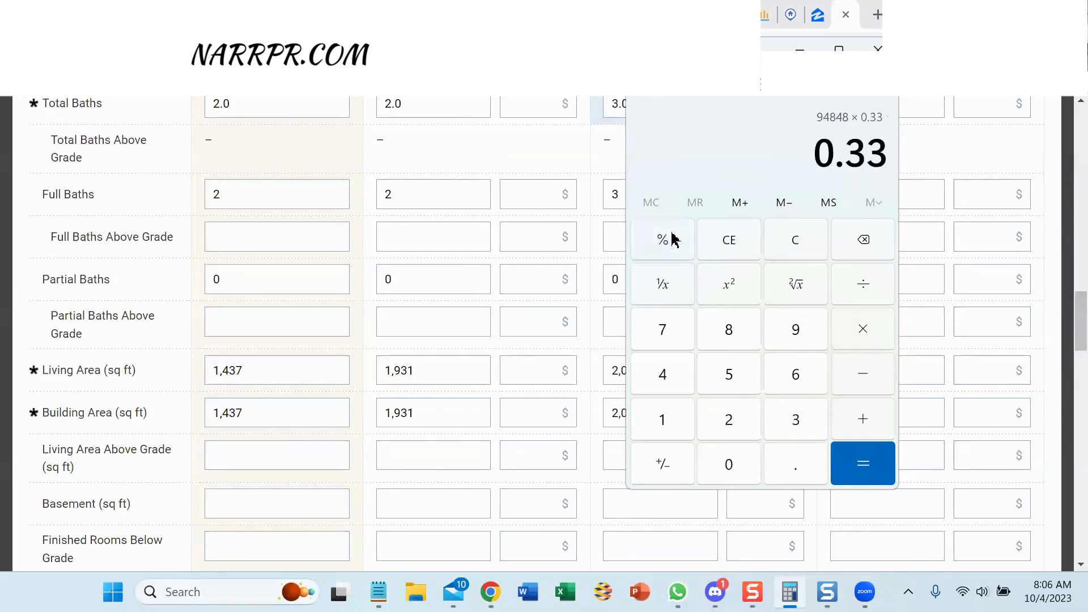
click(856, 463)
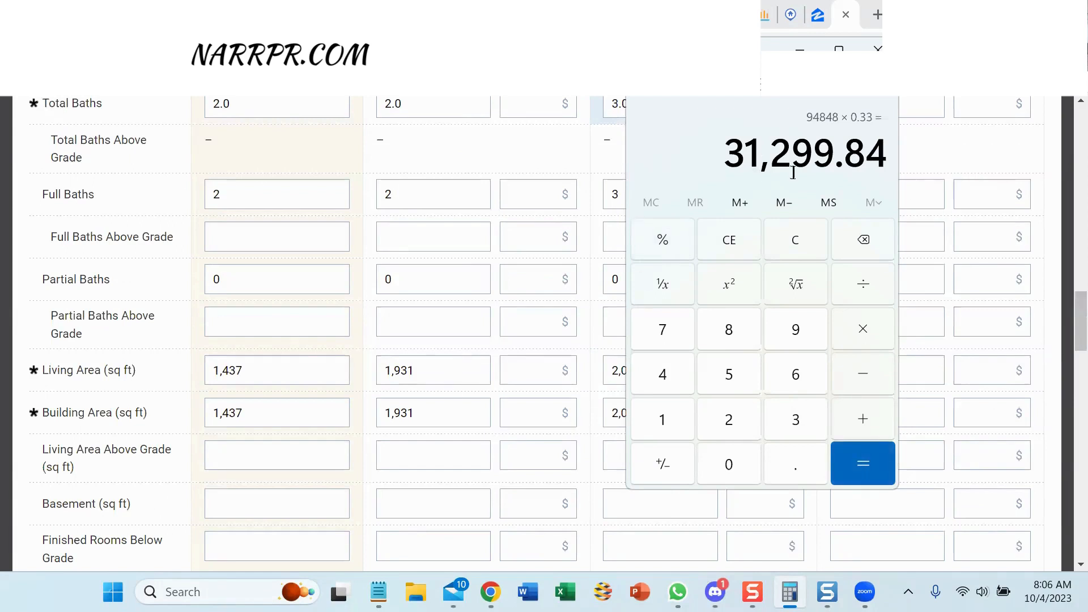
Enter -$31,299 in Silverbirch's Living Area adjustment field.
click(533, 371)
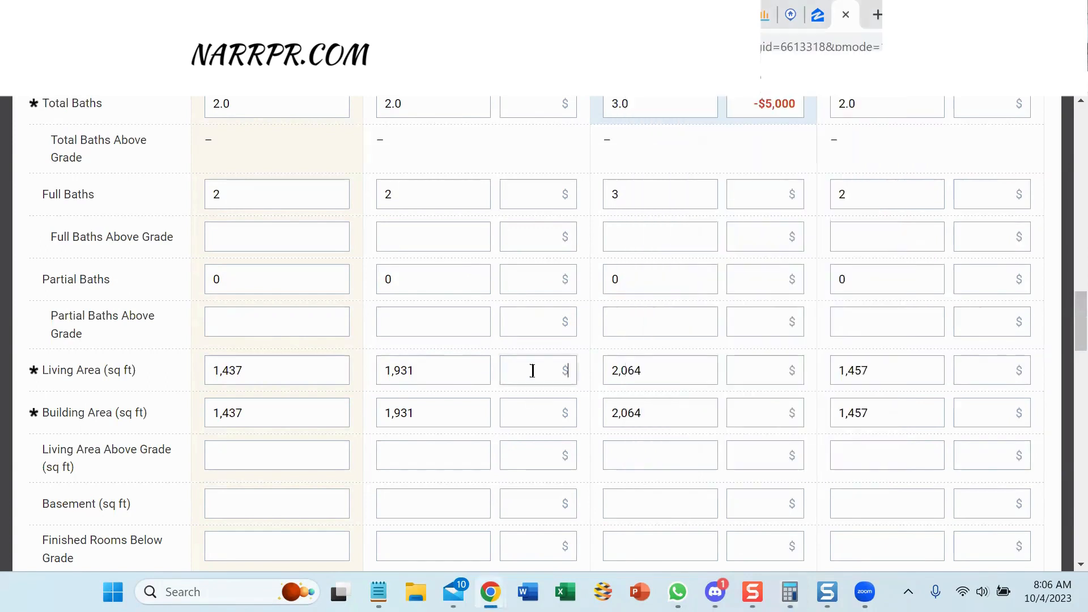
text(3)
key(BackSpace)
text(-$31,299)
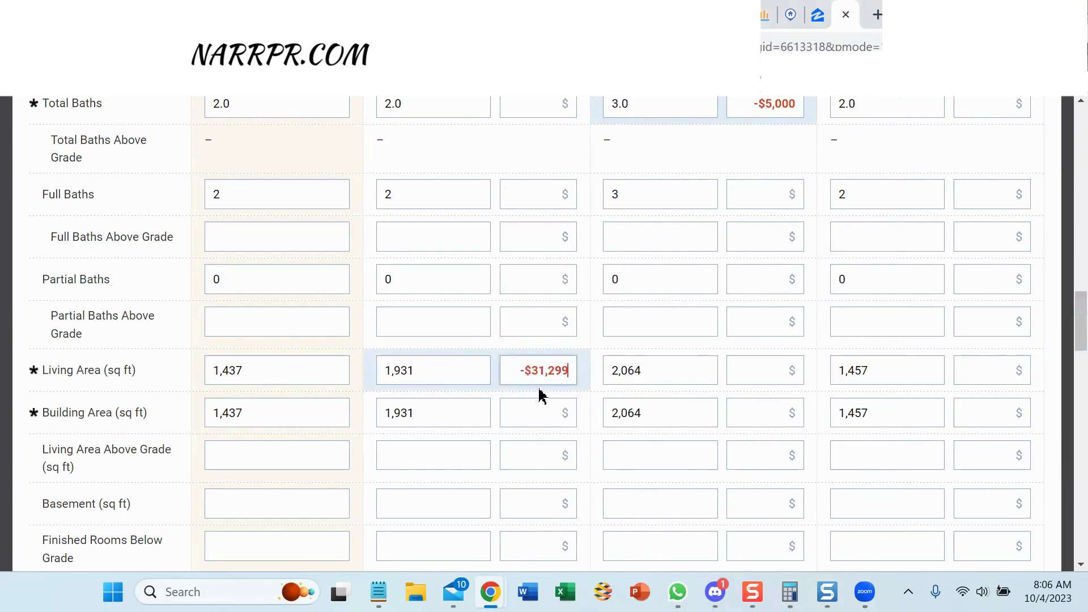
In Calculator, subtract 1,437 from Redwood's 2,064 sq ft, giving 627.
click(790, 592)
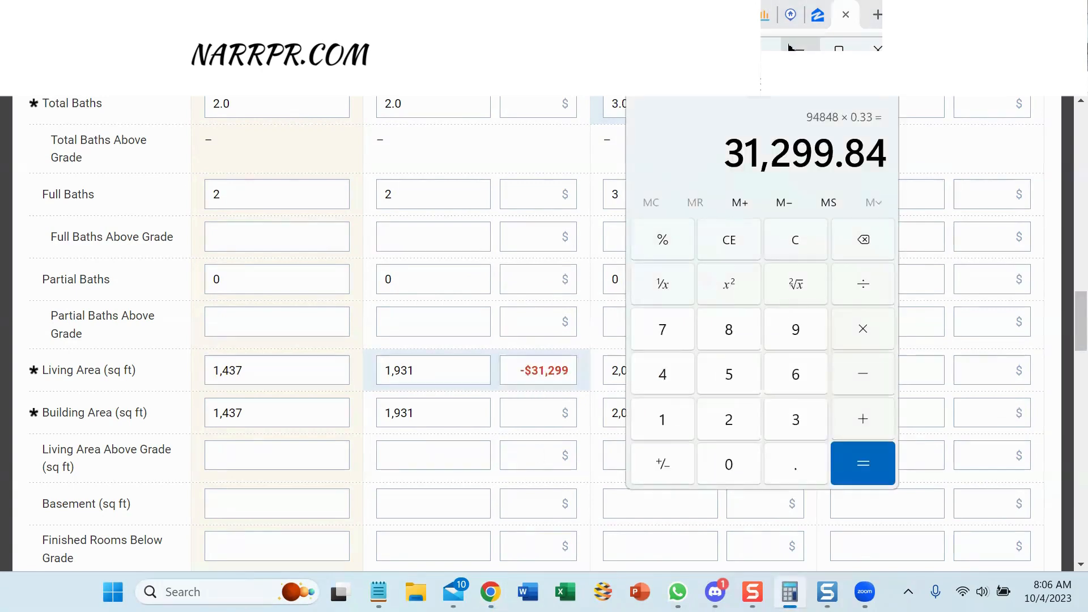
drag(799, 57, 496, 46)
click(491, 223)
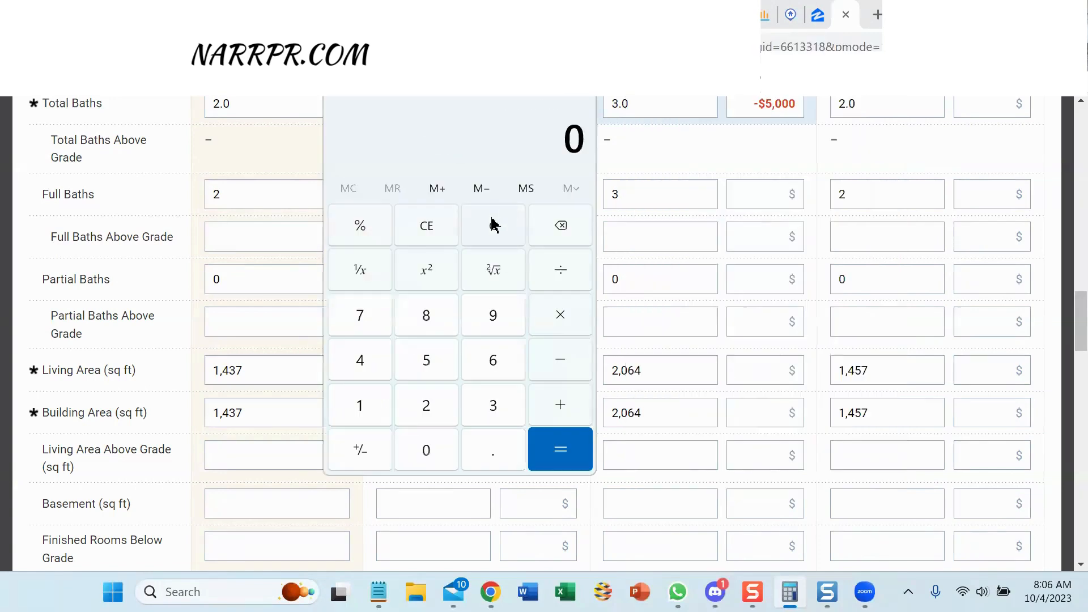
click(426, 407)
click(427, 450)
click(493, 361)
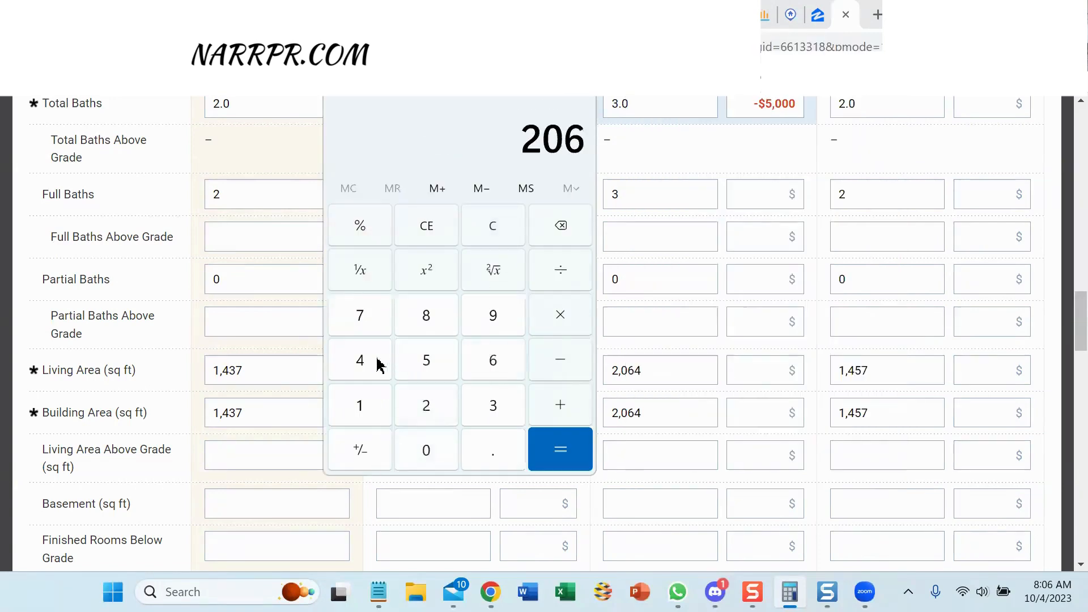
click(360, 361)
click(561, 363)
click(363, 404)
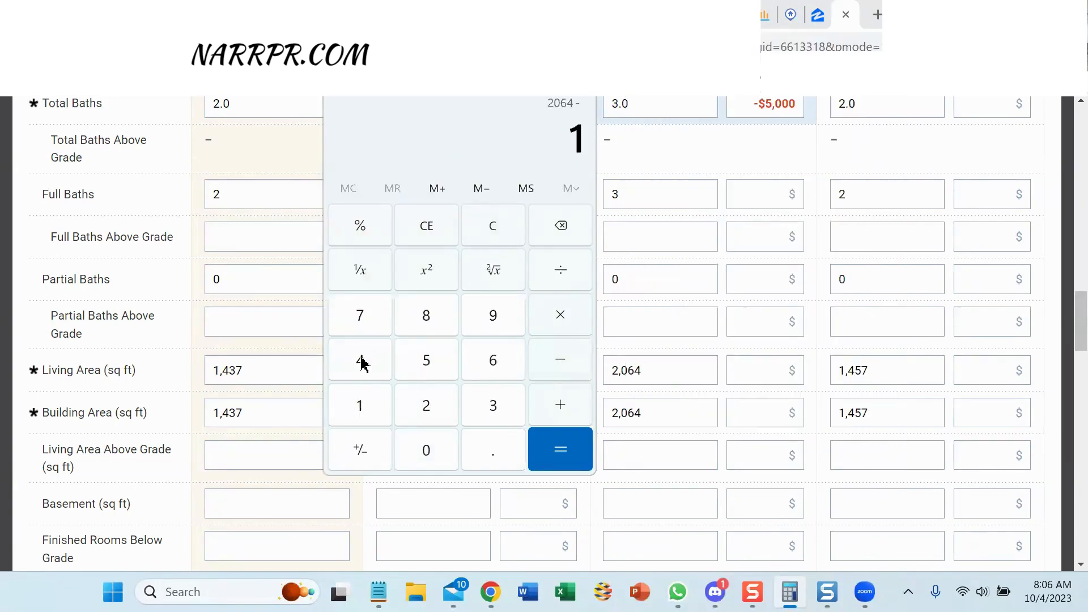
click(359, 360)
click(501, 411)
click(343, 322)
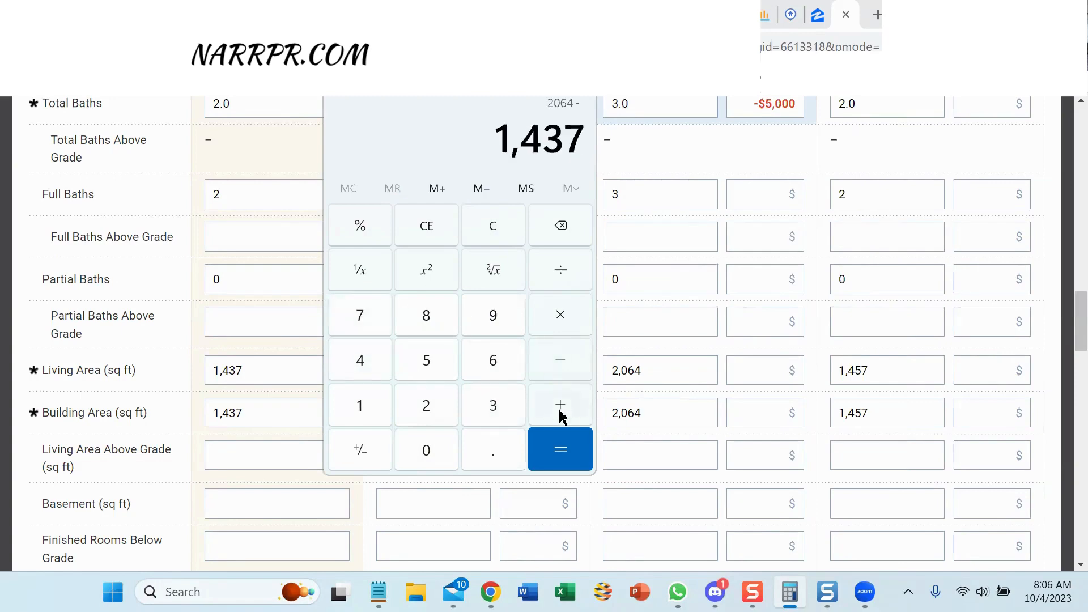
click(555, 317)
Multiply 627 by $177 and take 33% of 110,979 to get 36,623.07.
scroll(753, 345, up, 5)
scroll(752, 344, up, 5)
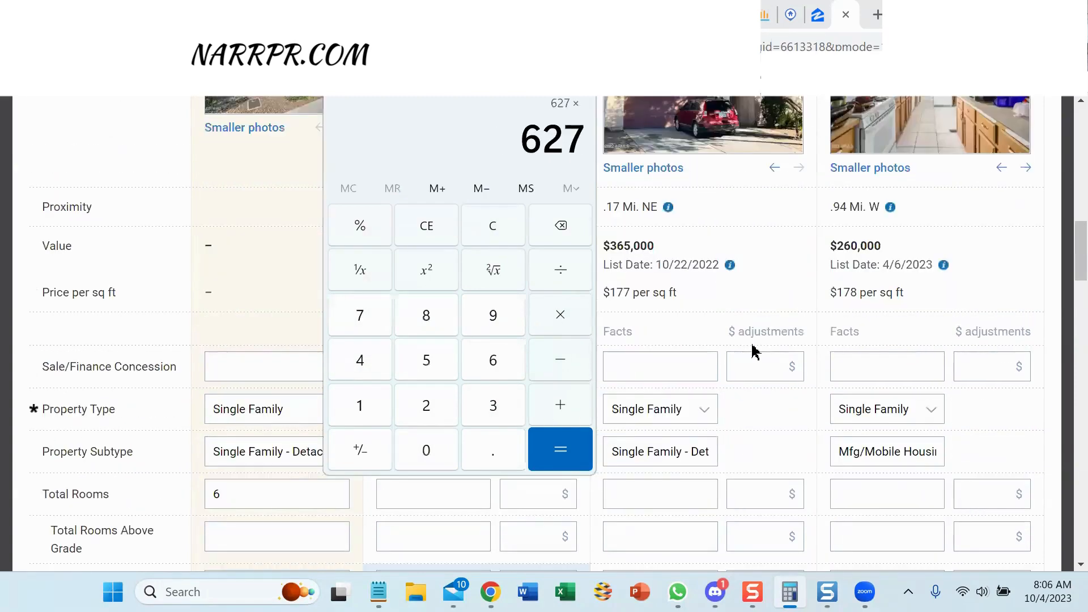
scroll(752, 343, down, 5)
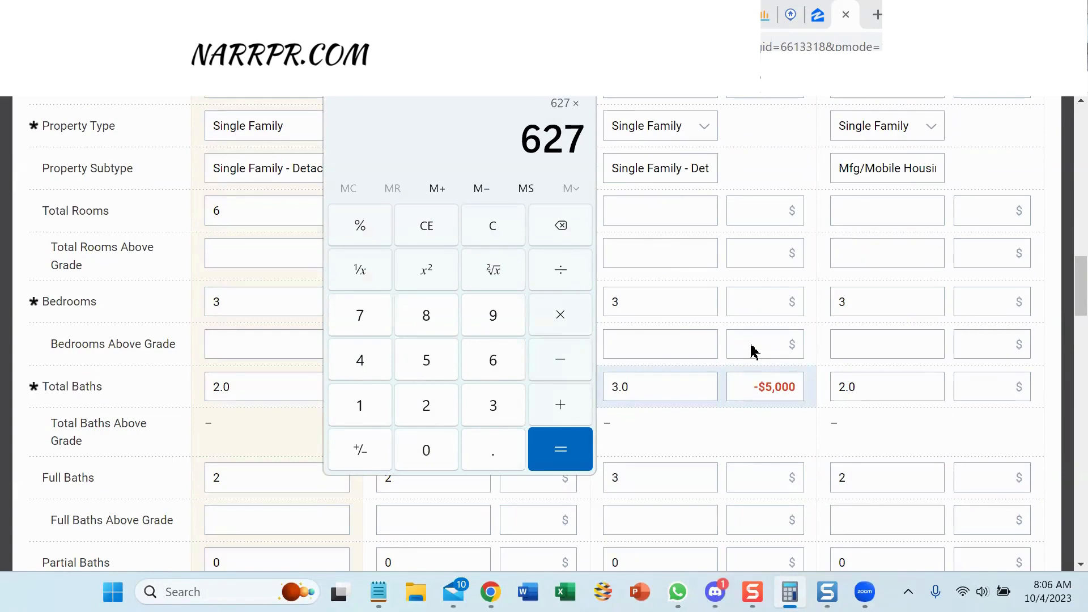
scroll(752, 345, down, 5)
click(375, 403)
click(360, 324)
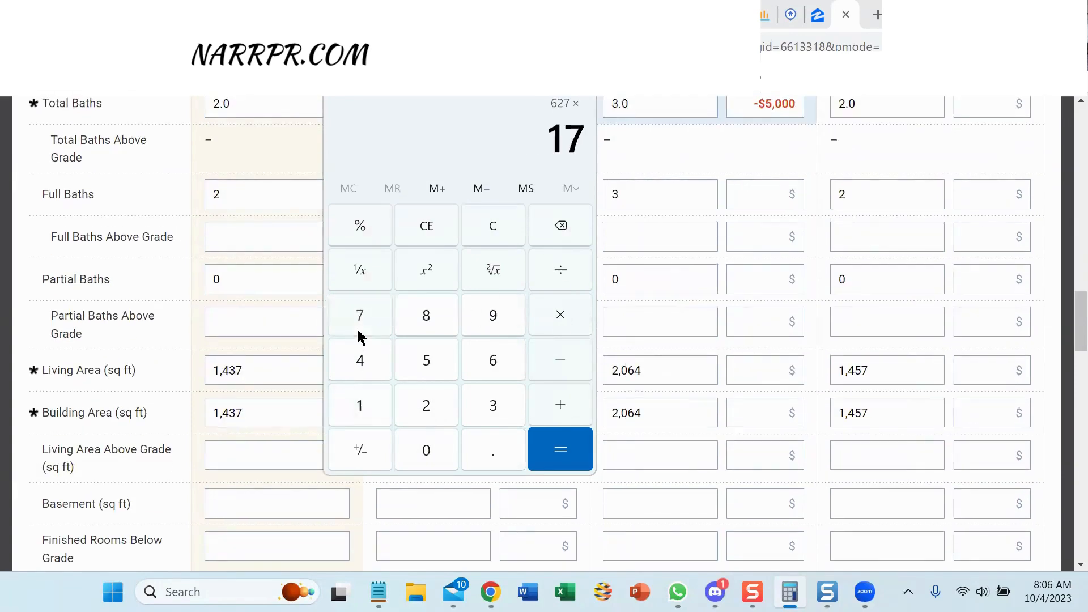
click(359, 335)
click(560, 323)
click(486, 396)
click(487, 396)
key(shift+5)
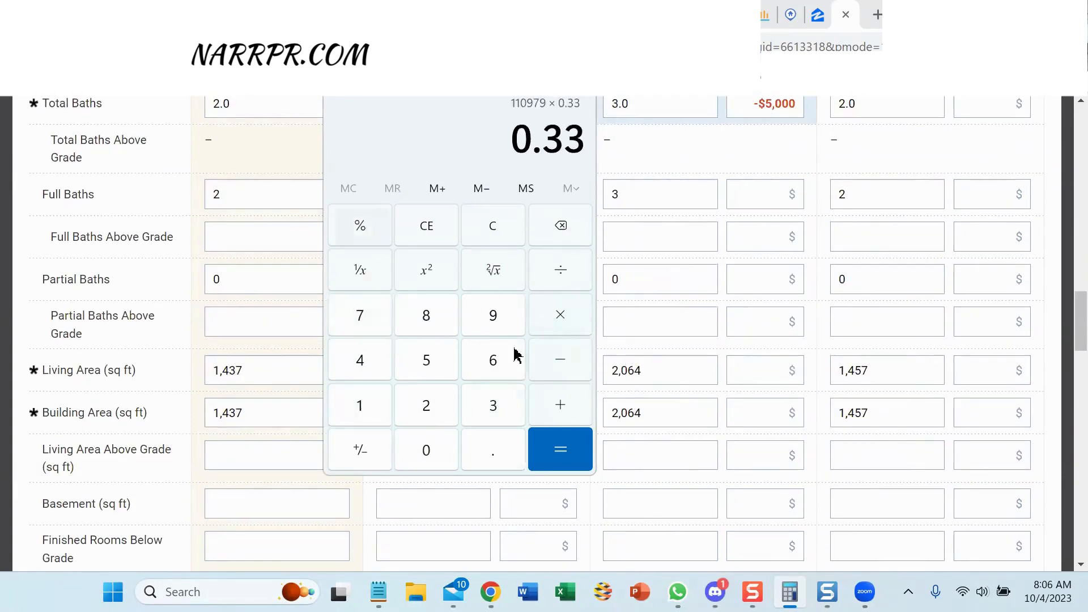
click(555, 449)
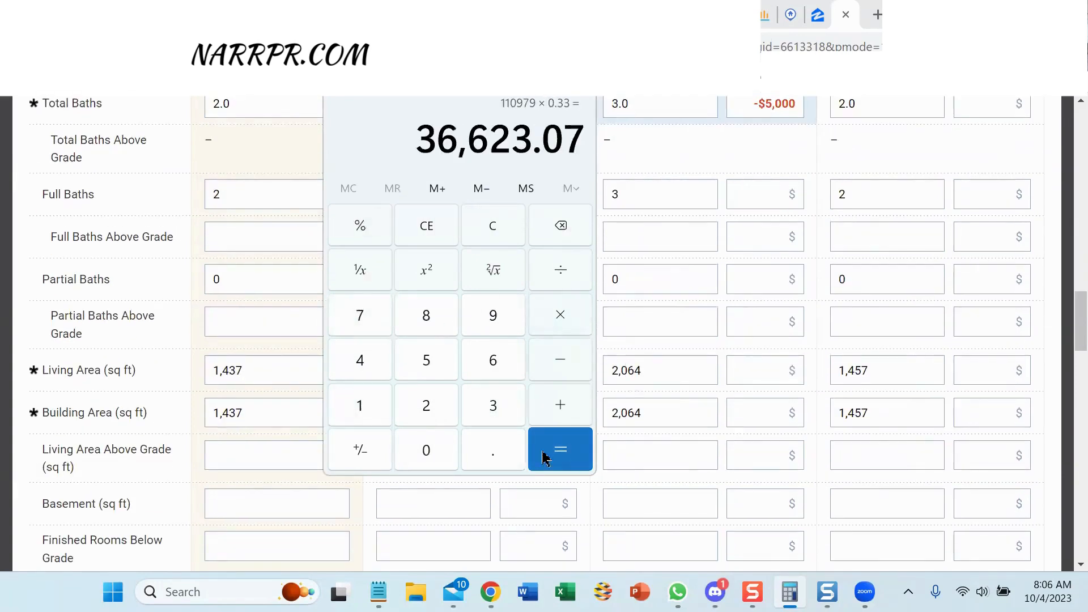
Enter -36623 as the 2,064 sq ft comp's living-area adjustment.
click(768, 370)
text(-36623)
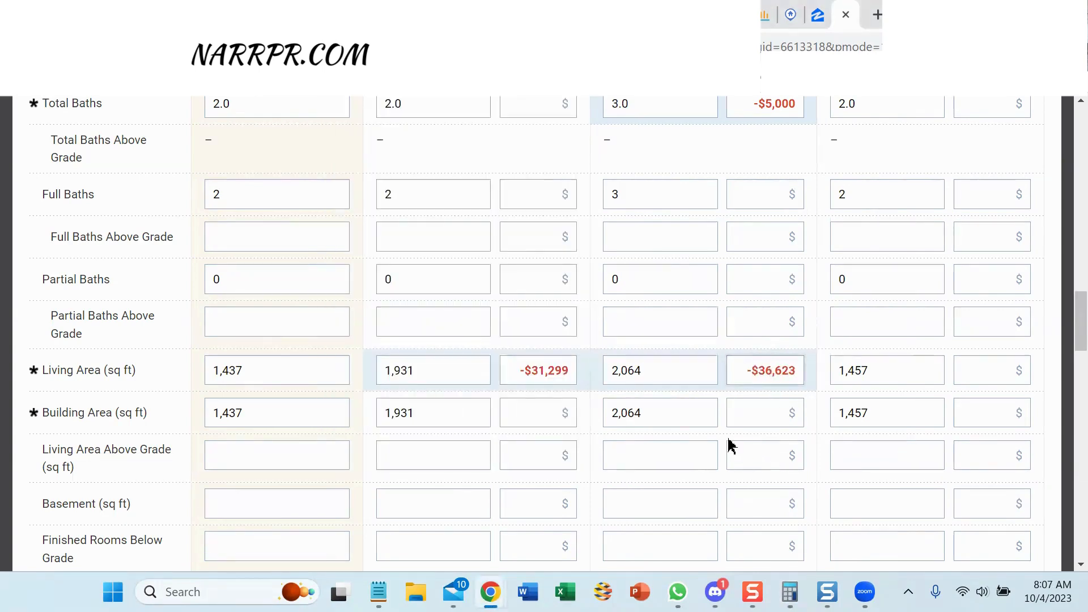
click(873, 372)
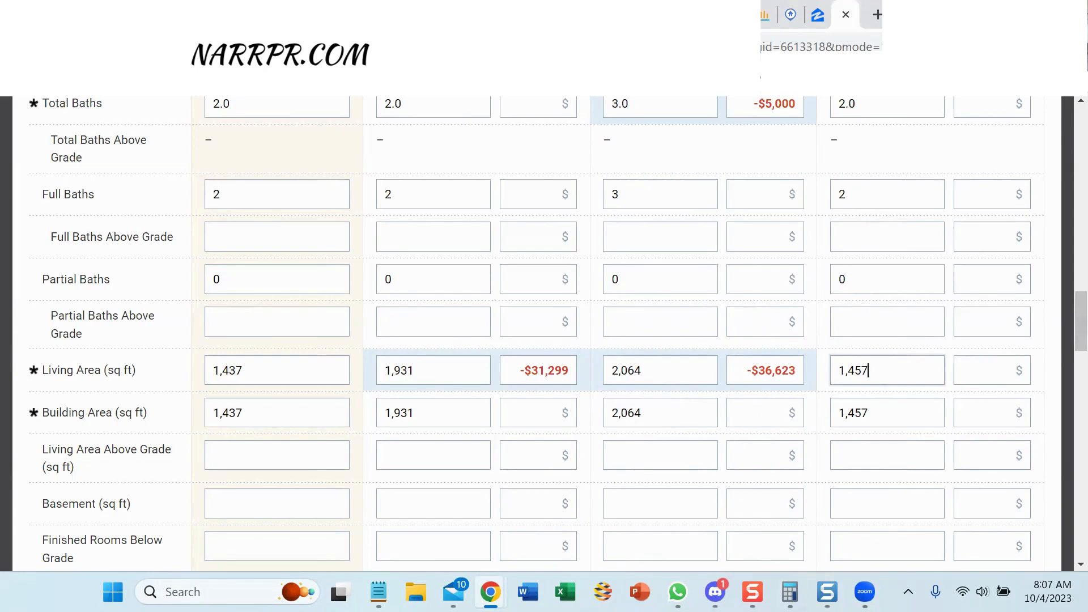
In Calculator, subtract 1,437 from the comp's 1,457 sq ft, giving 20.
click(790, 592)
click(501, 227)
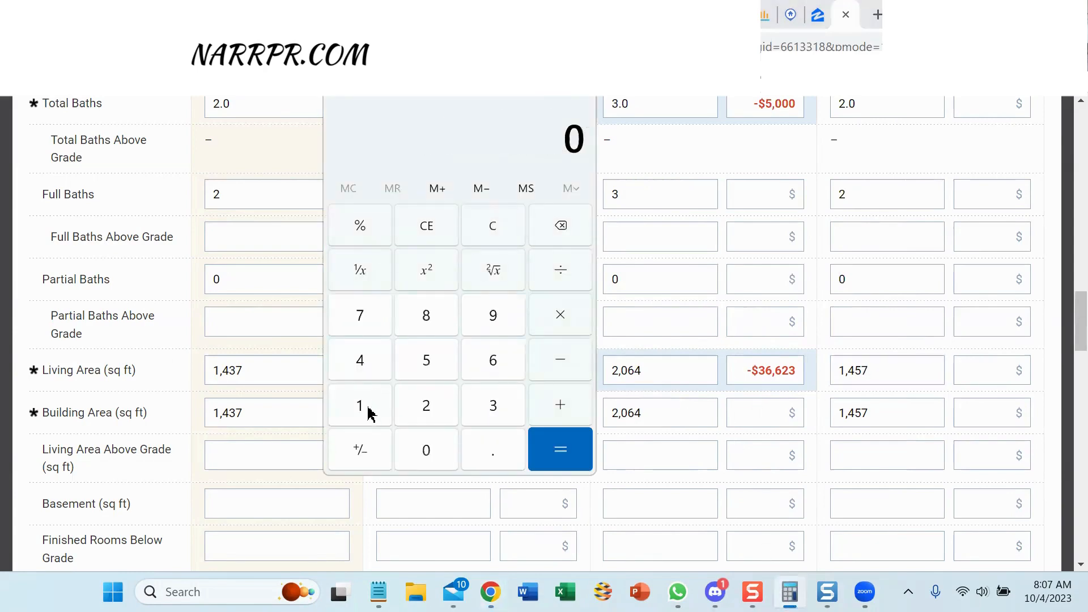
click(364, 404)
click(360, 361)
click(440, 360)
click(360, 315)
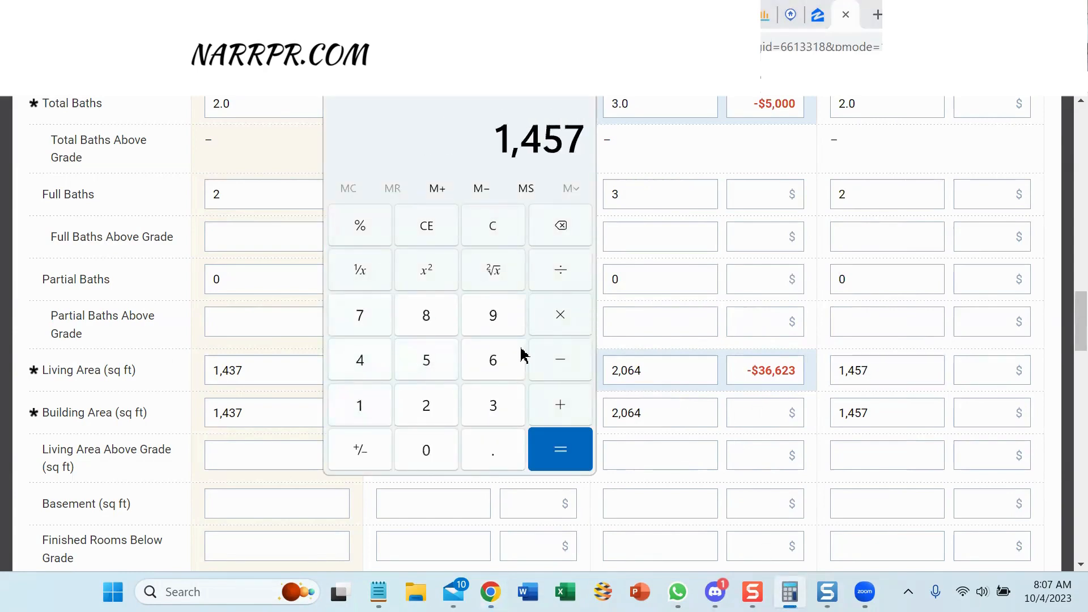
click(560, 361)
click(366, 404)
click(360, 361)
click(488, 405)
click(360, 315)
click(561, 315)
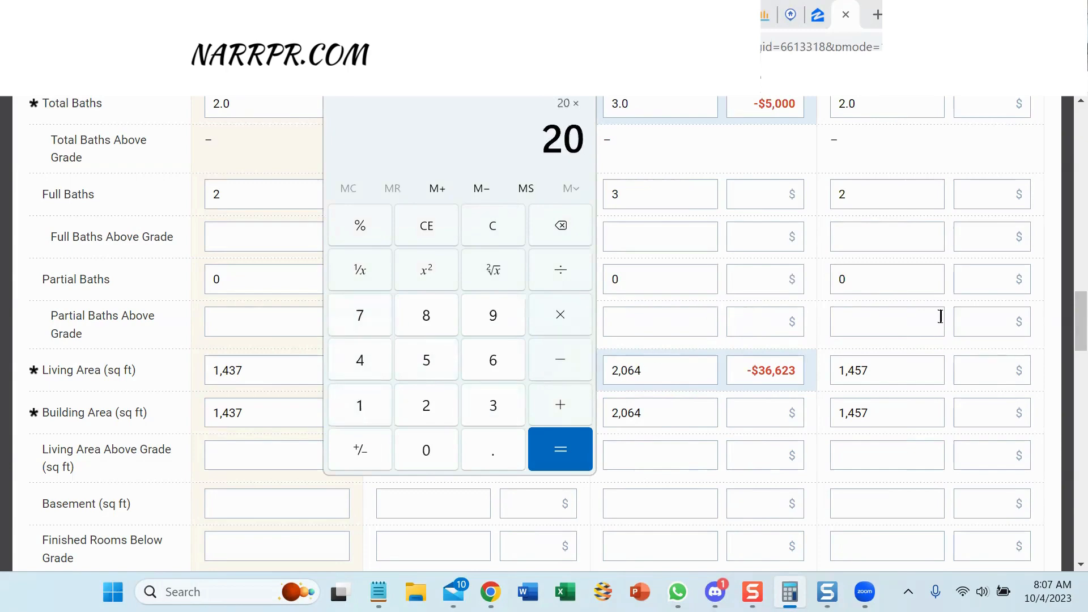
Multiply 20 by $178 and take 33% to get 1,174.8.
scroll(941, 316, up, 10)
scroll(939, 316, down, 10)
click(363, 404)
click(359, 316)
click(426, 315)
click(553, 319)
click(499, 397)
click(499, 397)
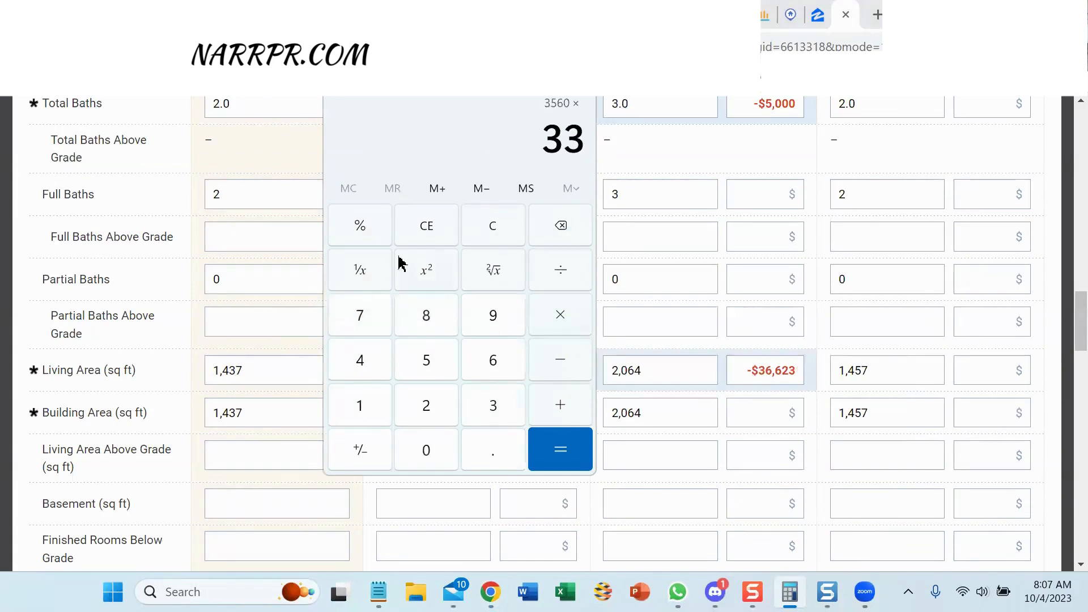
click(349, 226)
click(580, 456)
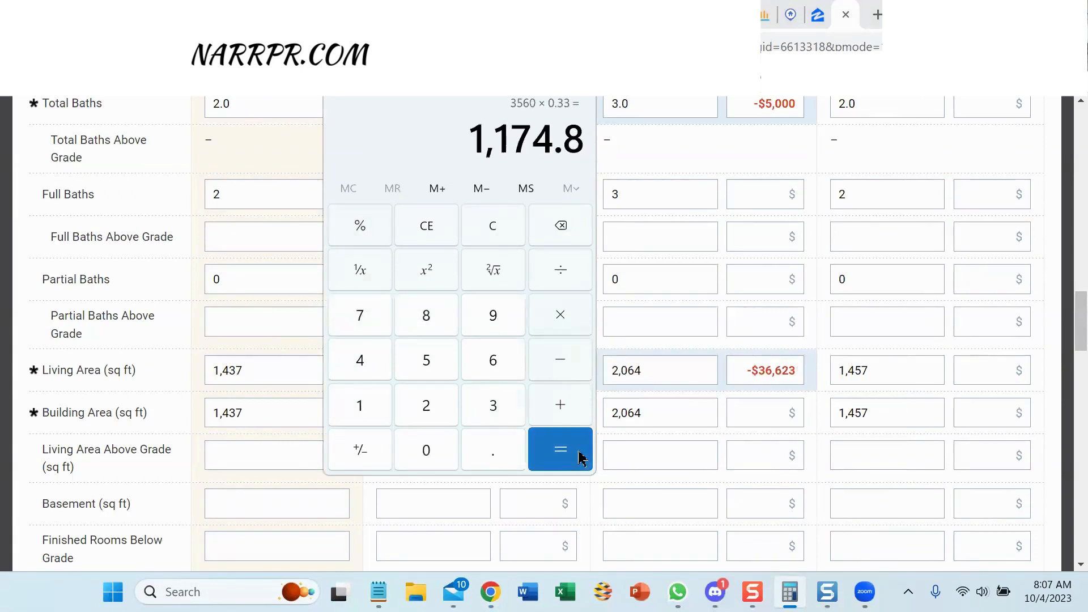
Enter -$1,174 in the 1,457 sq ft comp's Living Area adjustment field.
click(981, 372)
text(-$1,17)
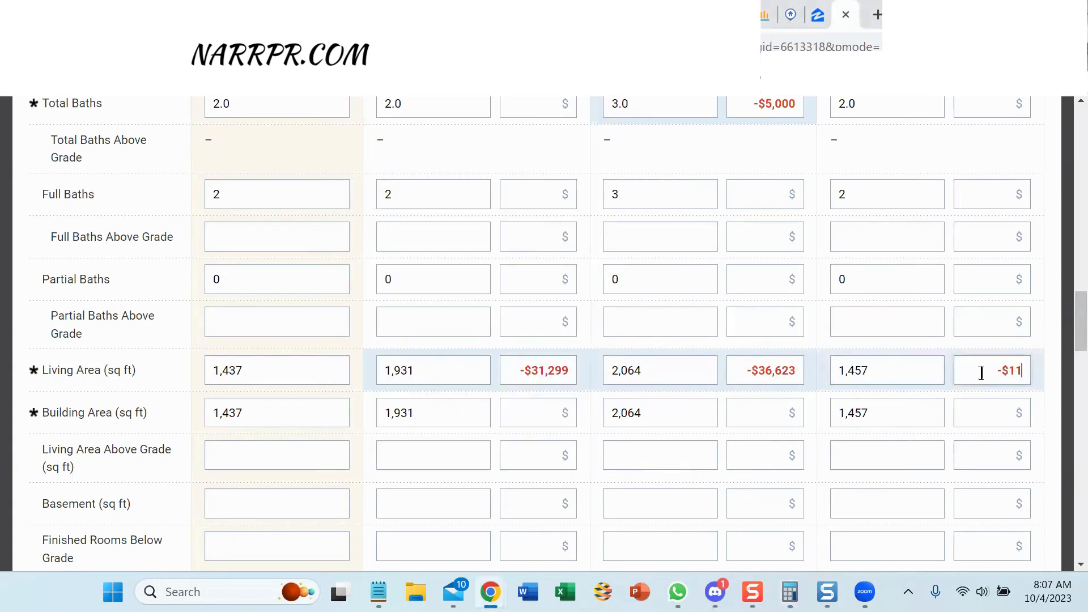
text(4)
click(680, 445)
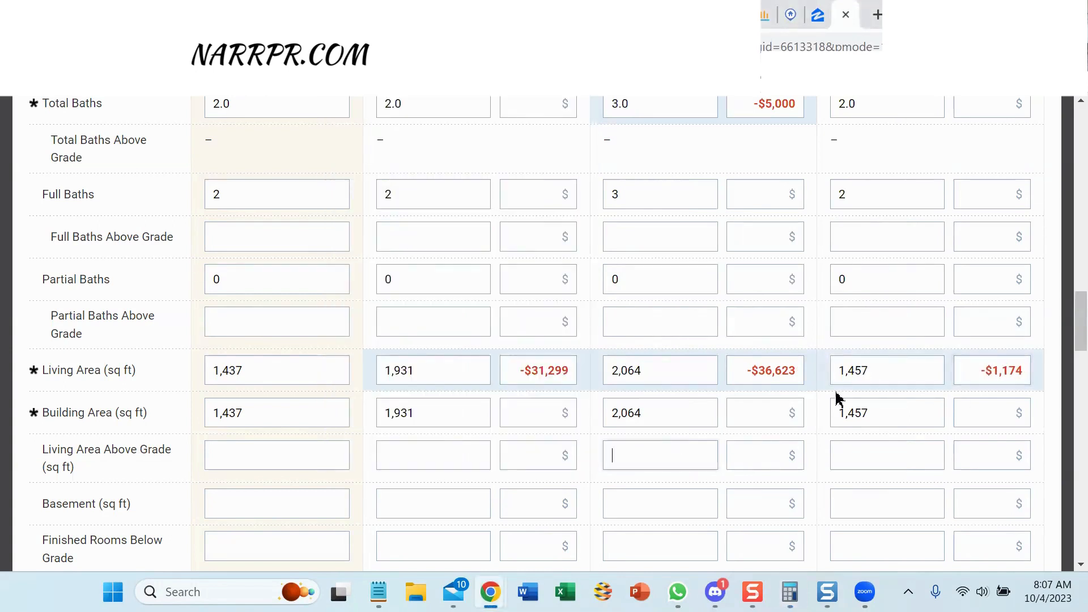
drag(1078, 304, 1078, 336)
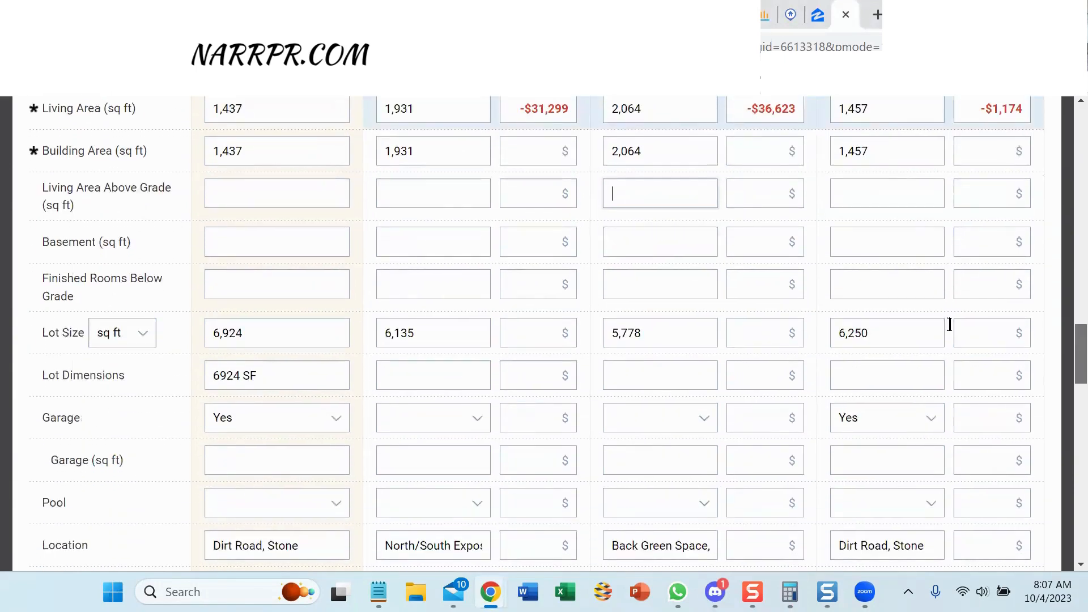
Switch the Lot Size unit to acres and check the second comp's Garage and Pool adjustments.
click(128, 341)
click(133, 370)
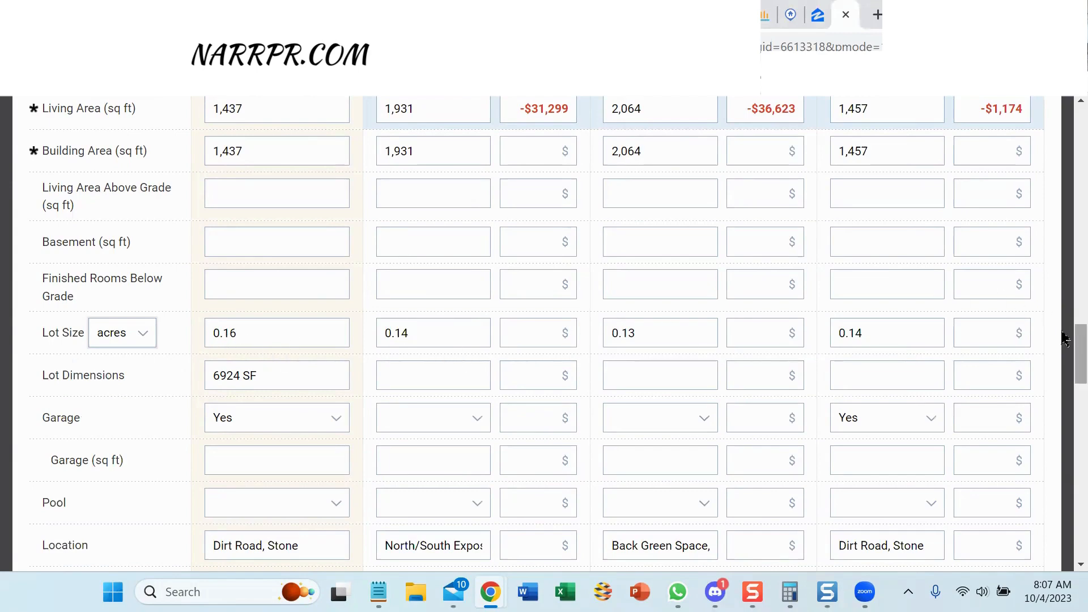
drag(1066, 338, 1066, 356)
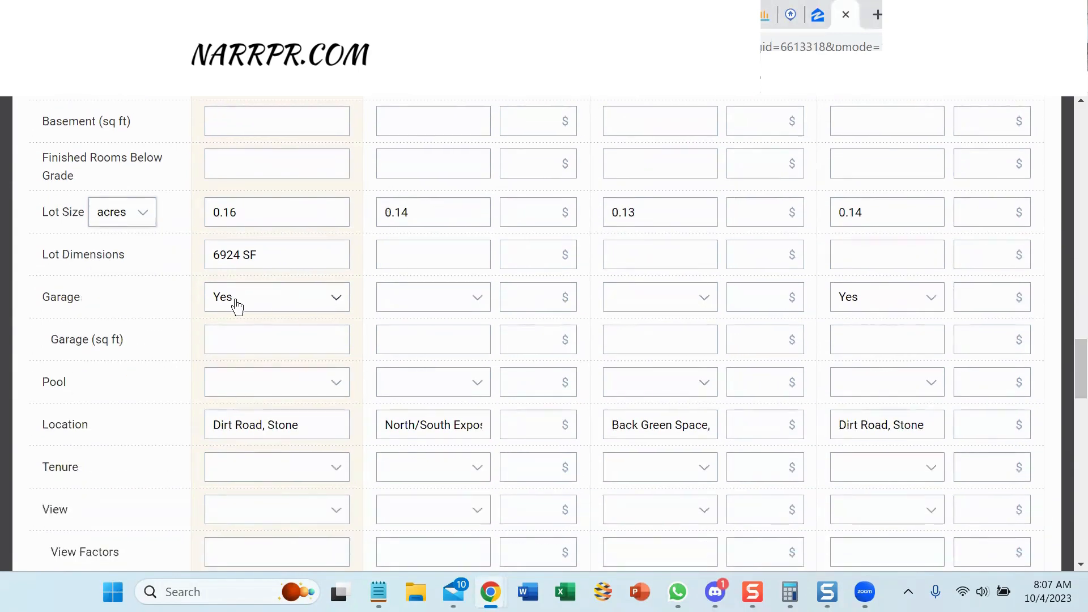
click(544, 298)
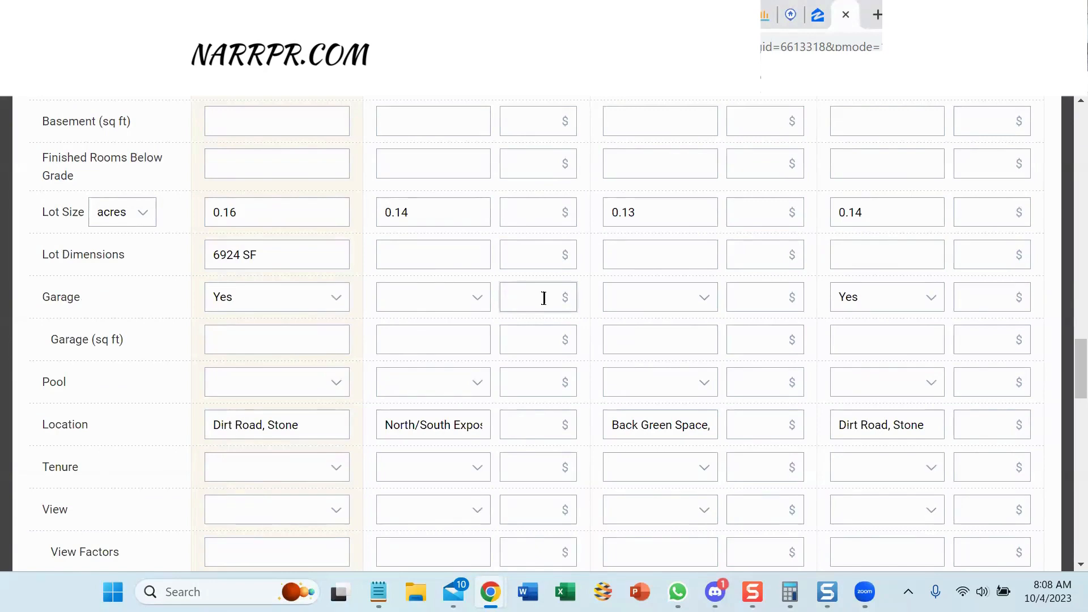
click(538, 387)
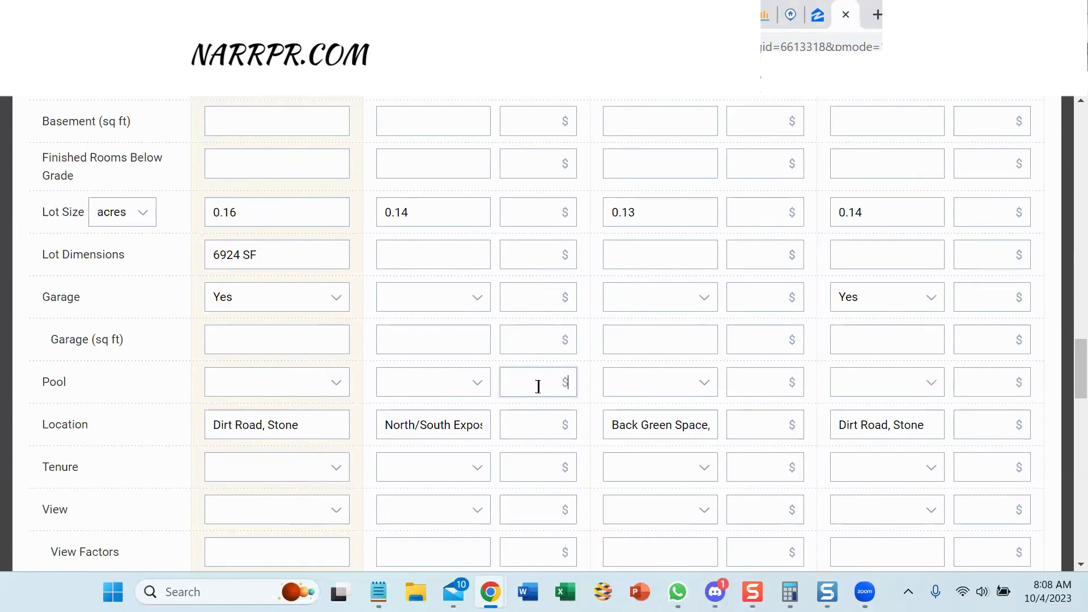
Scroll the comparison grid past year built, heating and fireplaces to Number of Stories.
scroll(1066, 354, down, 2)
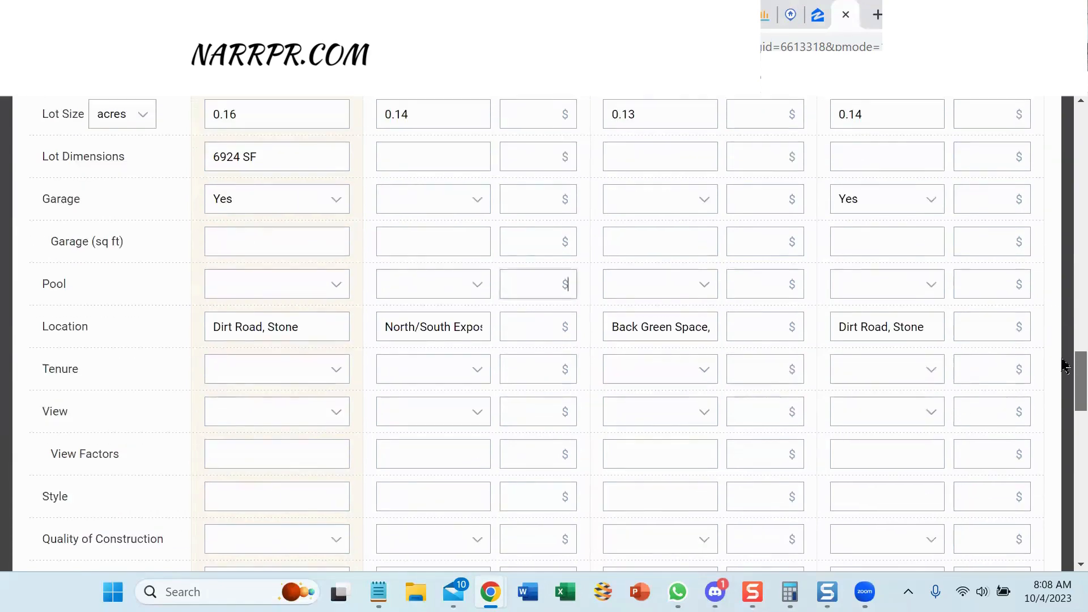
drag(1062, 360, 1060, 364)
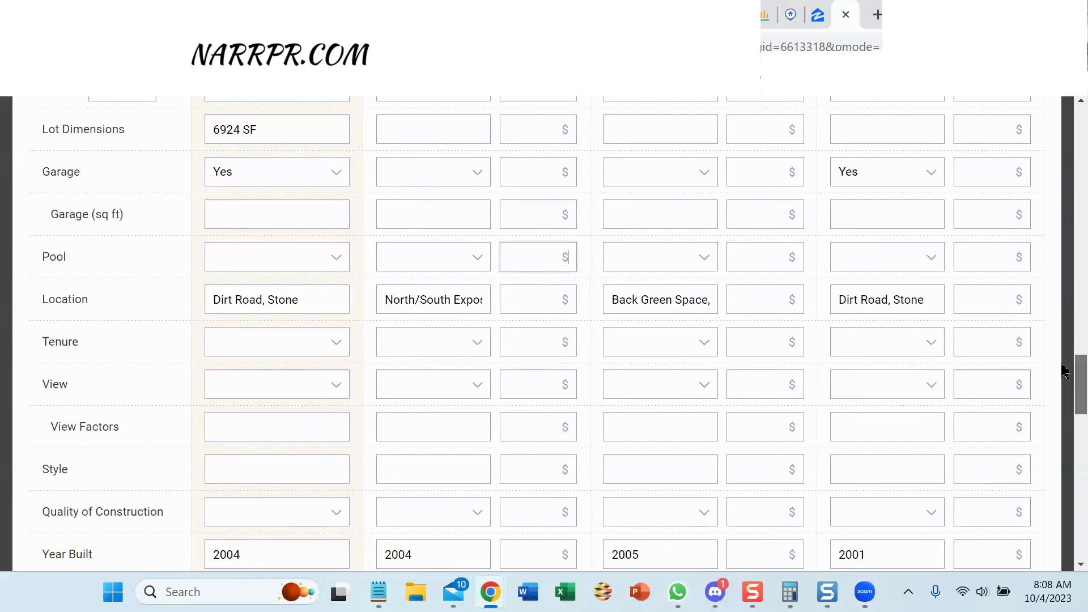
scroll(1064, 371, down, 5)
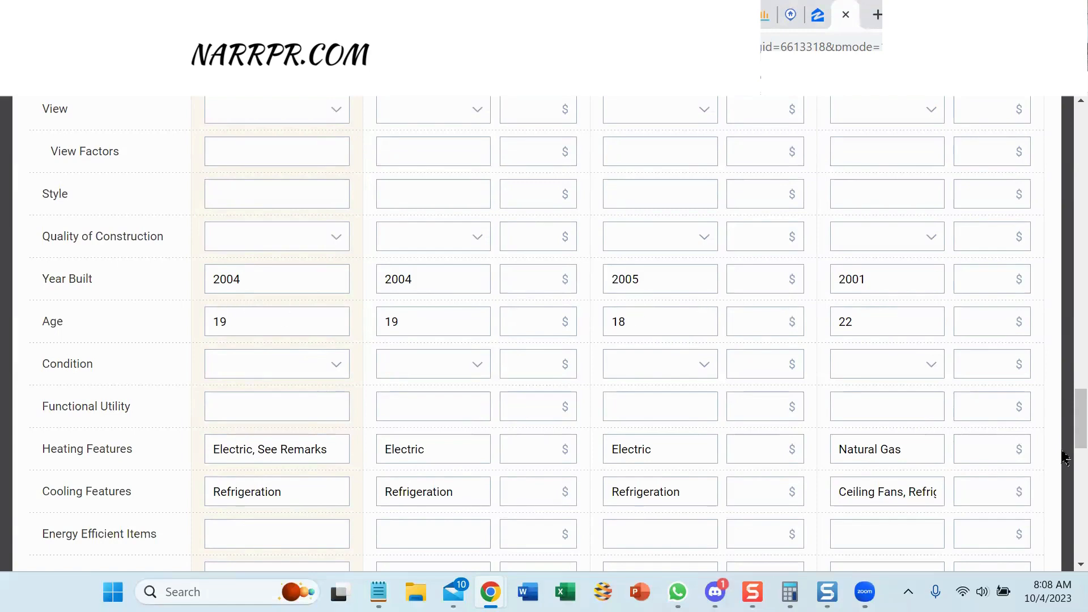
scroll(1064, 418, down, 2)
scroll(1064, 418, down, 3)
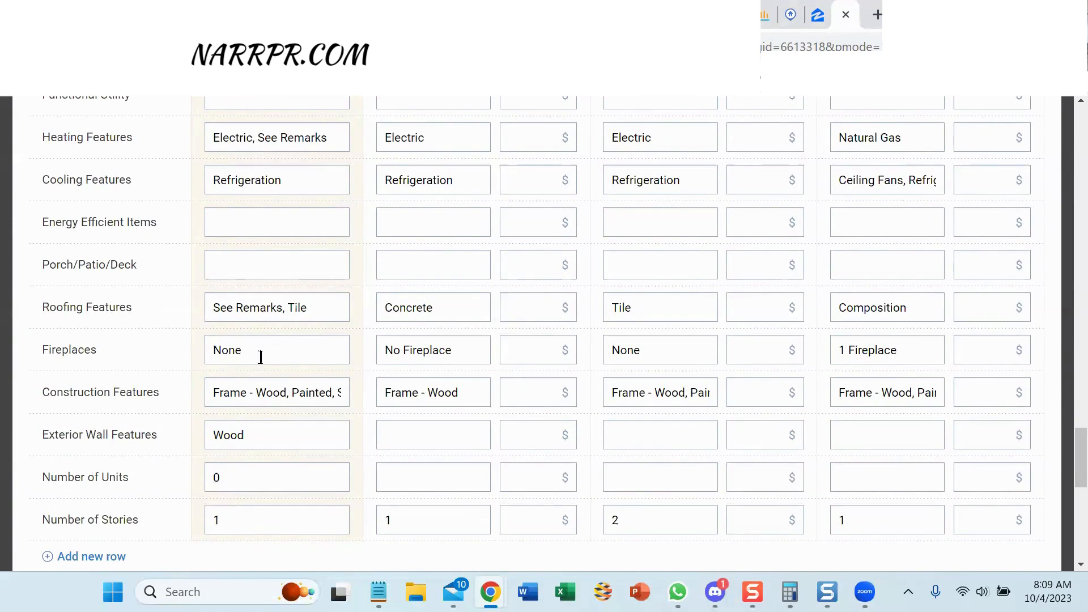
Enter a -500 fireplace adjustment for the one-fireplace comp.
click(979, 351)
text(-500)
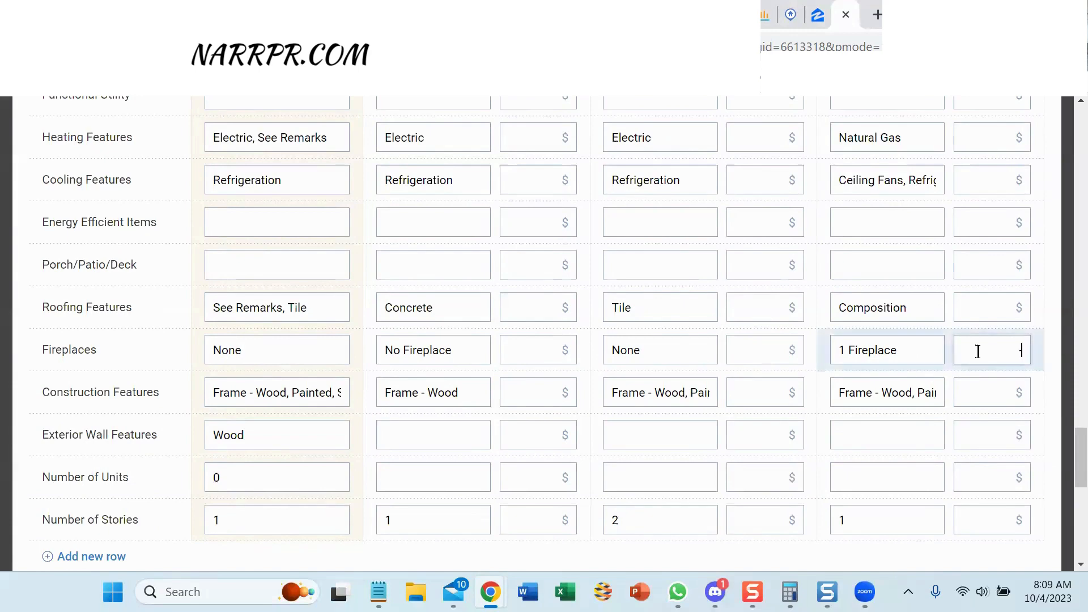
click(763, 393)
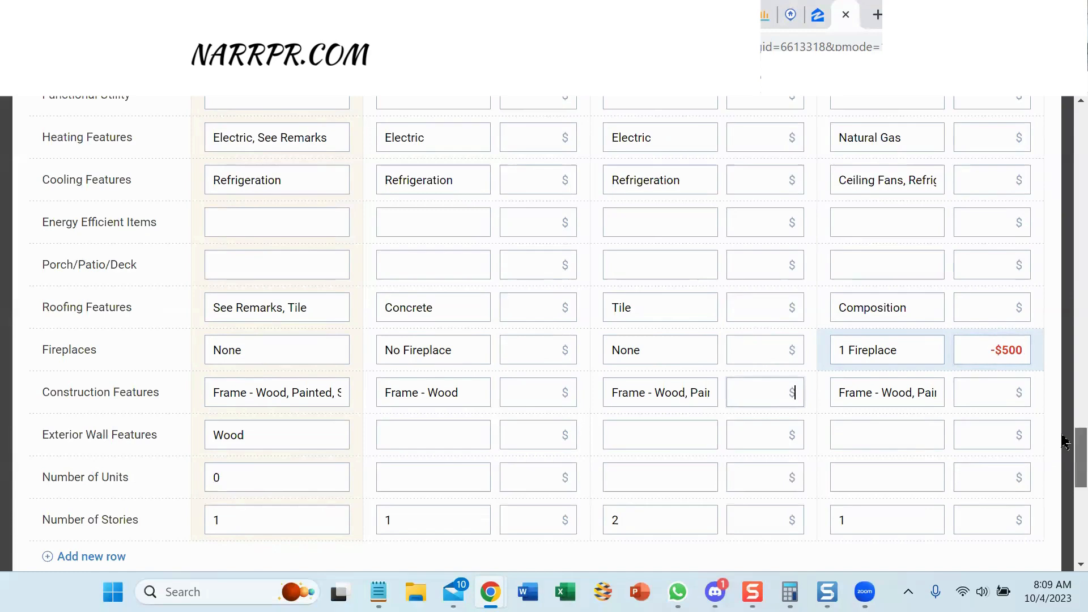
Scroll to Results and copy the $304,400 weighted comp value for the Flexmls listing.
scroll(1064, 447, down, 4)
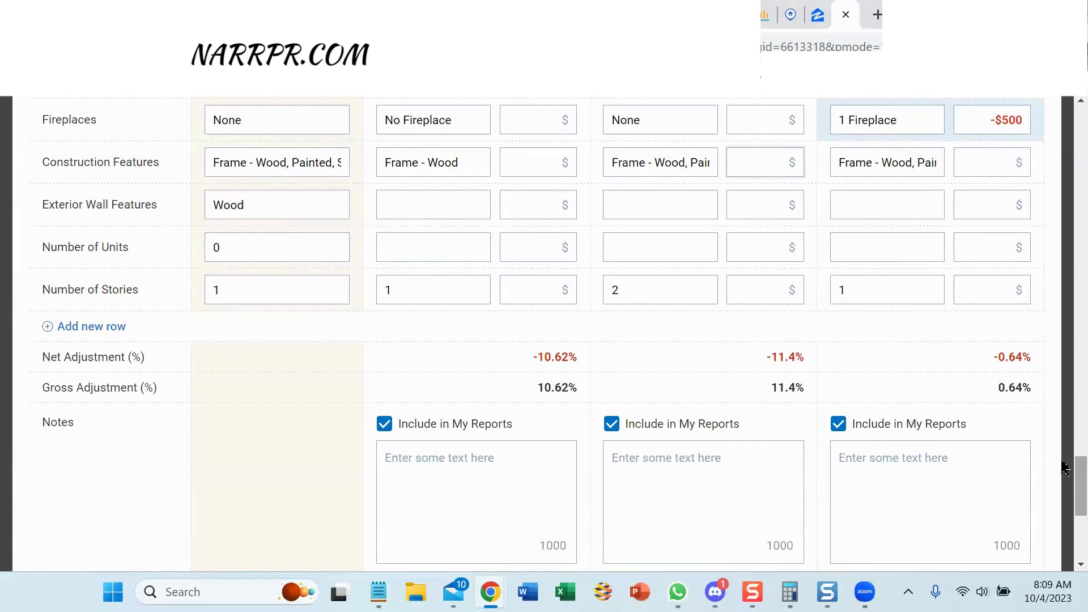
scroll(1065, 482, down, 4)
scroll(1064, 508, down, 1)
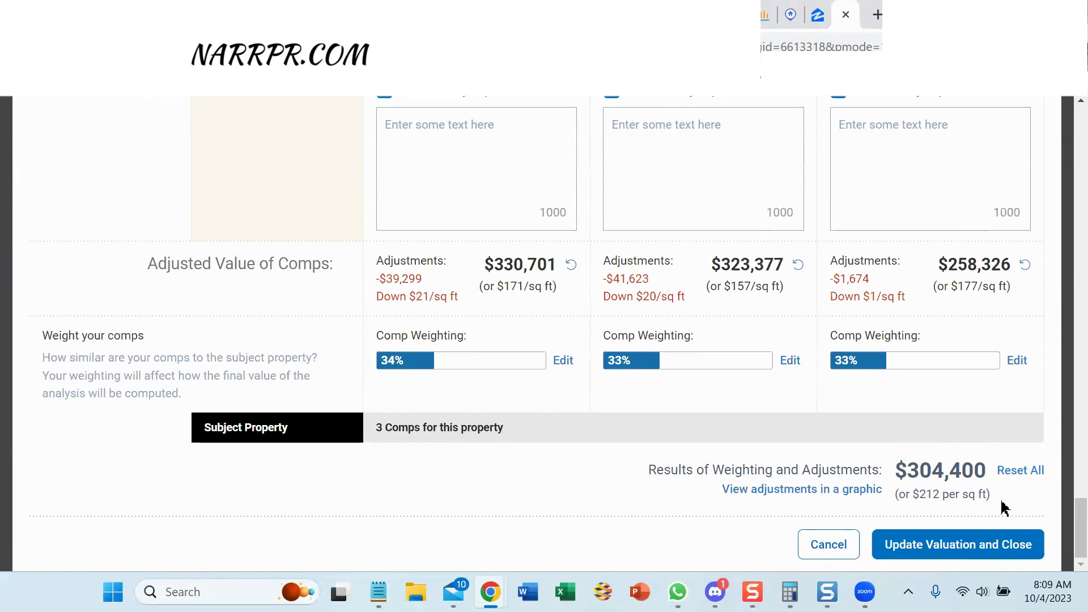
triple_click(899, 466)
key(ctrl+c)
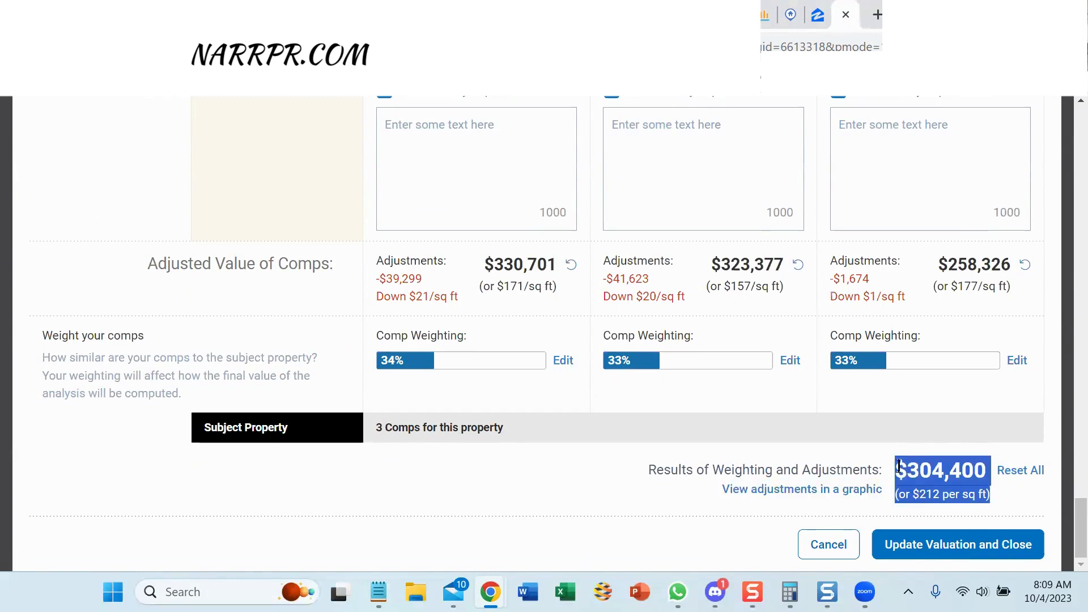
click(408, 15)
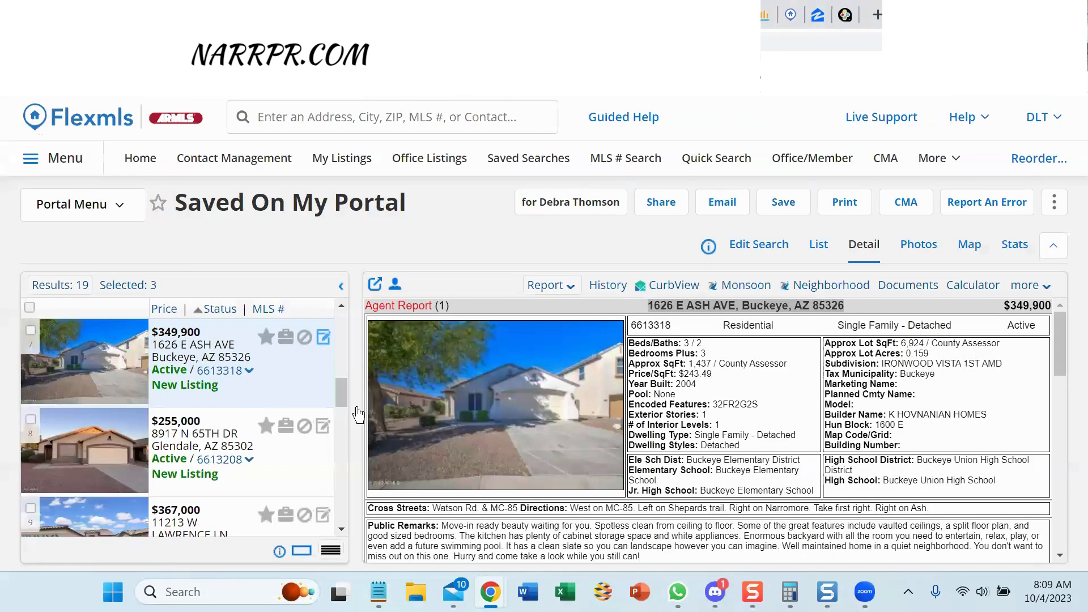
click(323, 337)
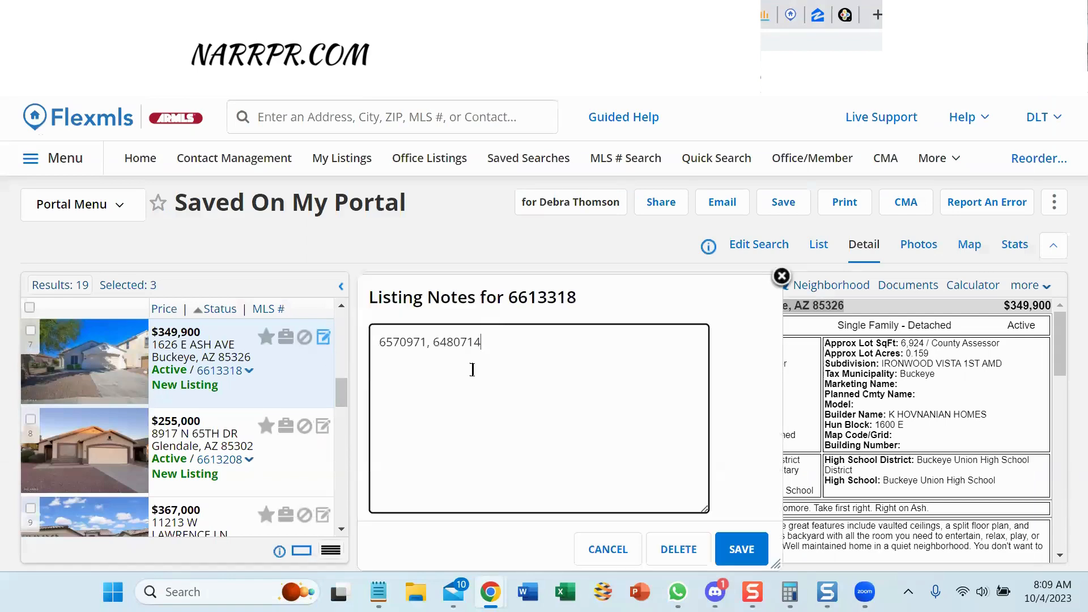
text(6570971, 6480714)
key(Return)
text(cma)
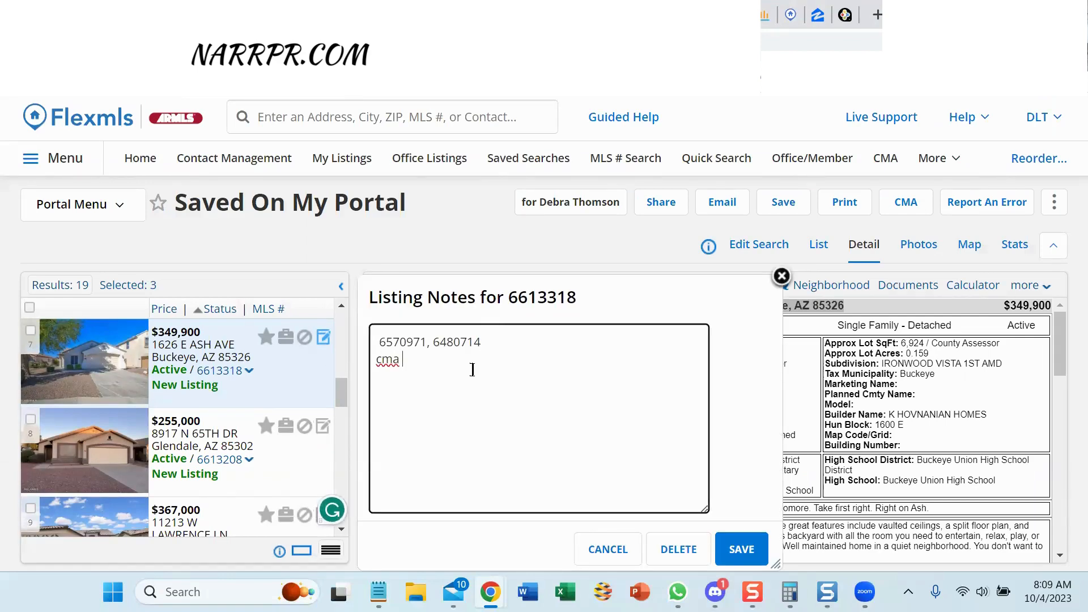
key(ctrl+v)
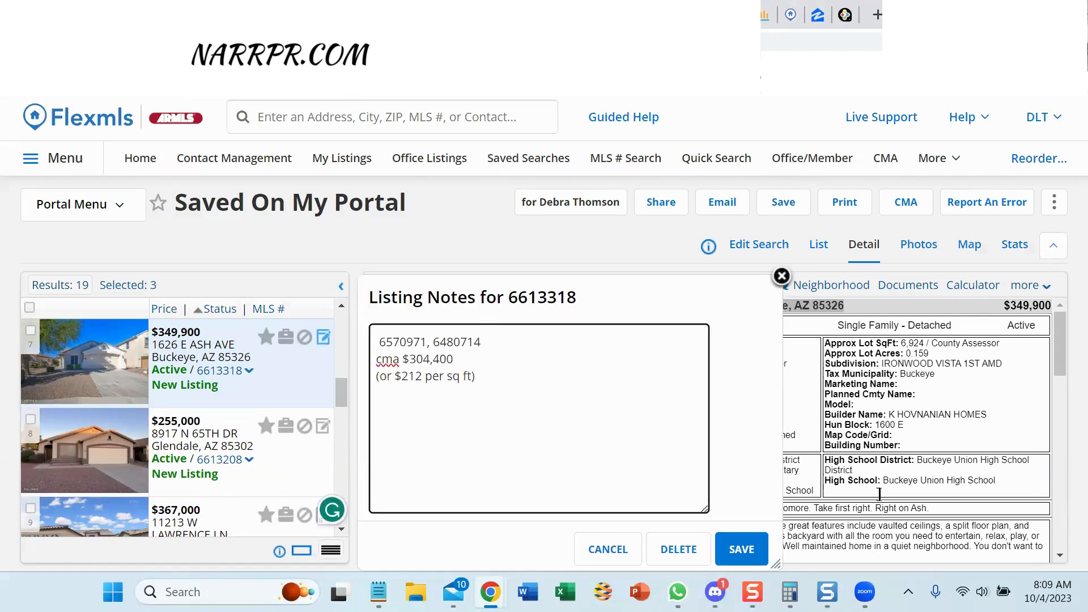
click(740, 552)
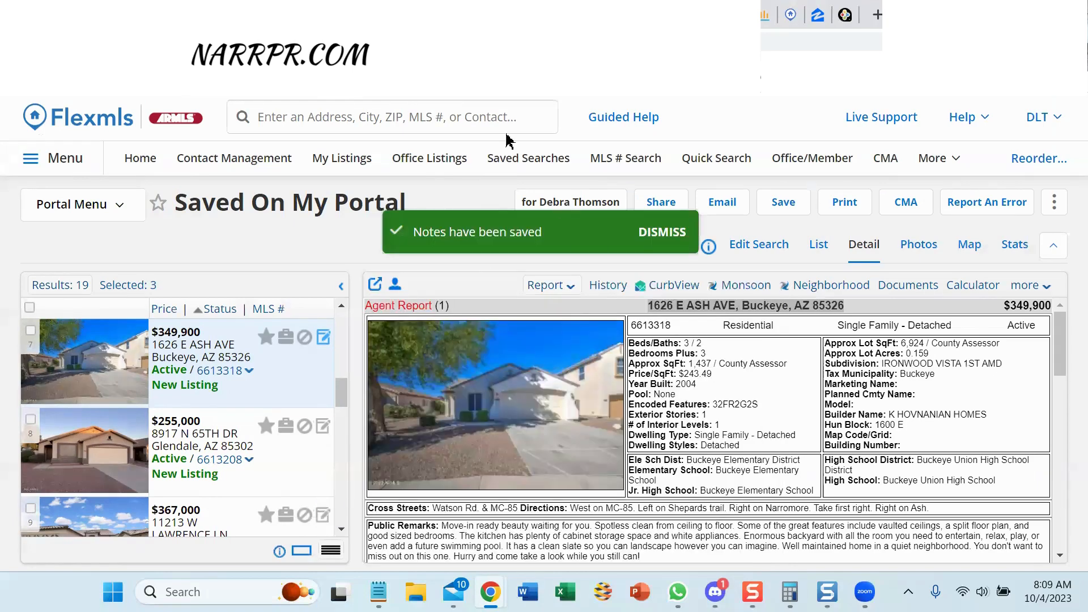
click(846, 15)
click(846, 15)
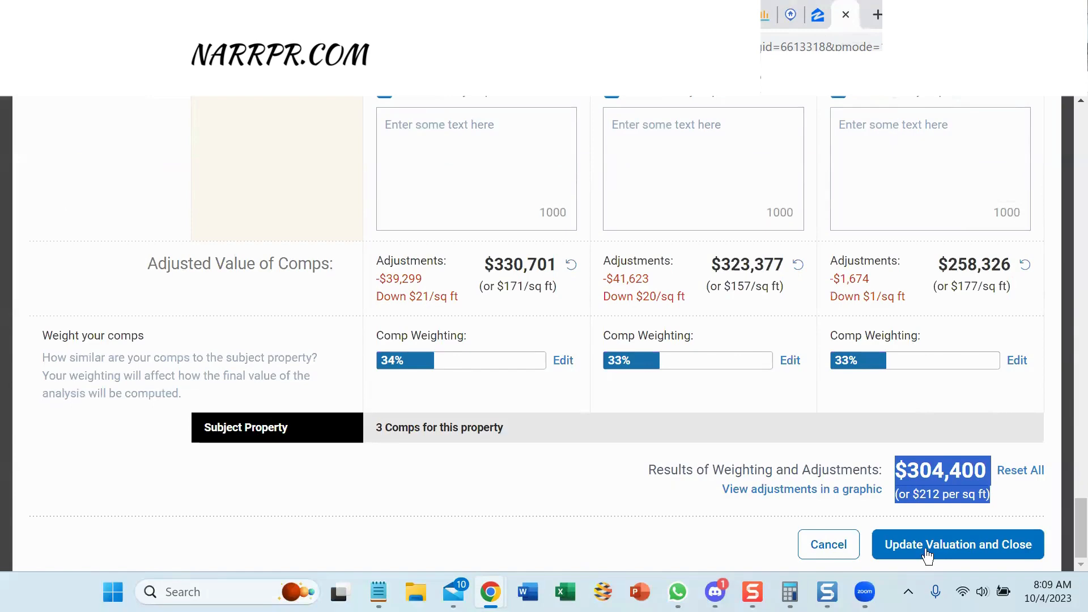
Apply the $304,400 adjusted valuation and create a report from step 5, Get a Valuation Workbook.
click(907, 553)
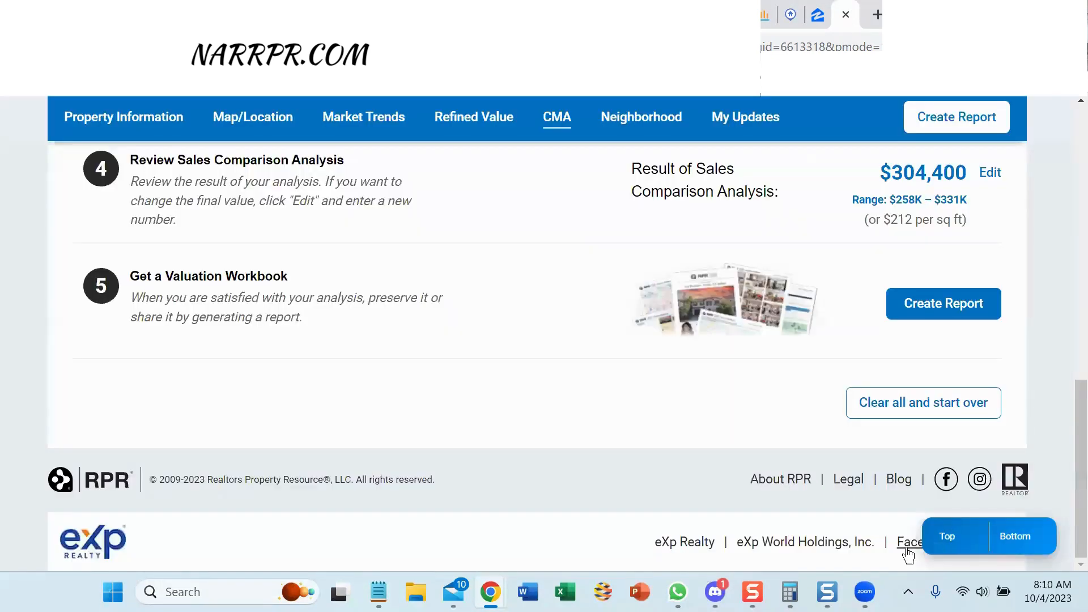
drag(1062, 437, 1062, 429)
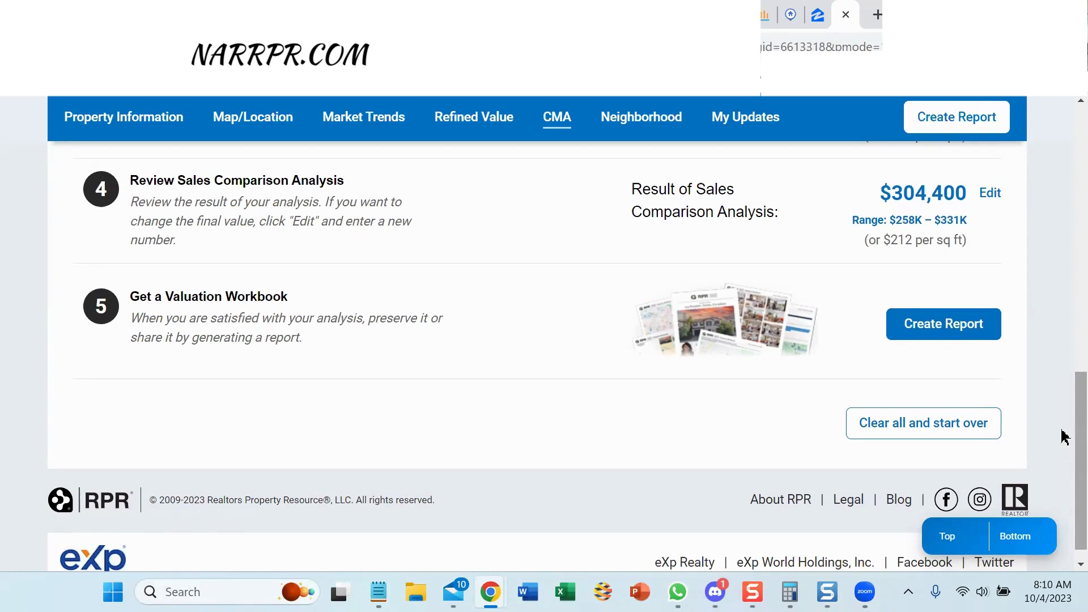
click(927, 331)
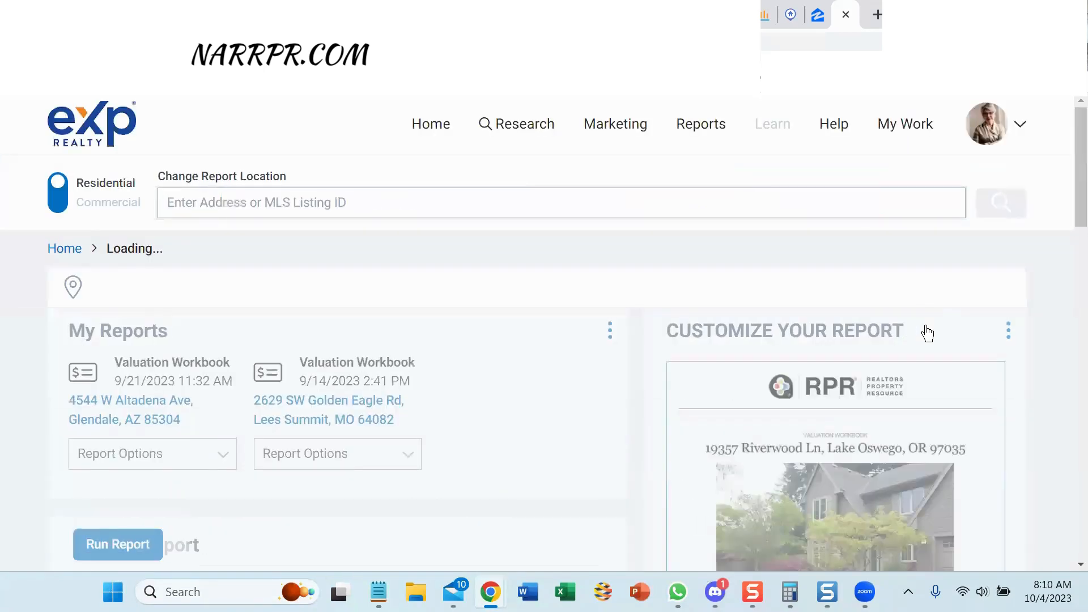
scroll(927, 334, down, 6)
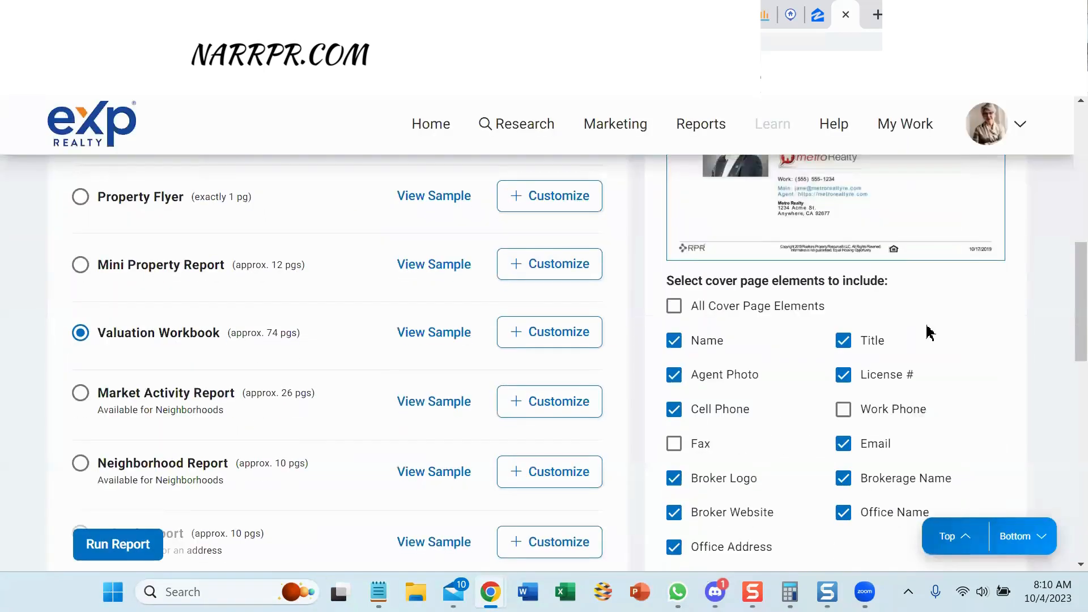
drag(1062, 308, 1062, 204)
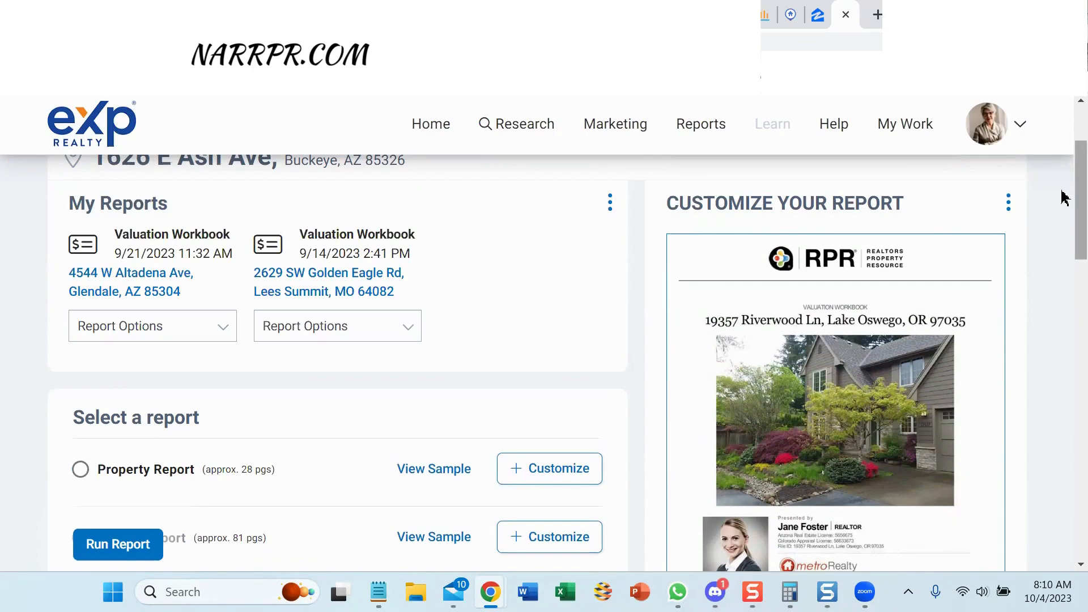
drag(1061, 172, 1062, 302)
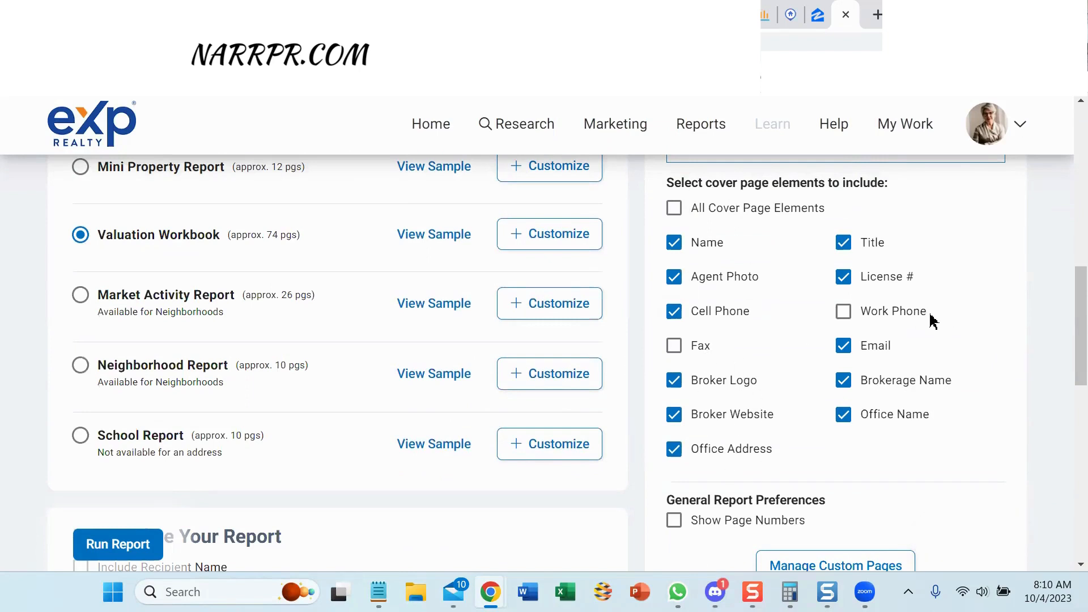
scroll(1065, 303, down, 1)
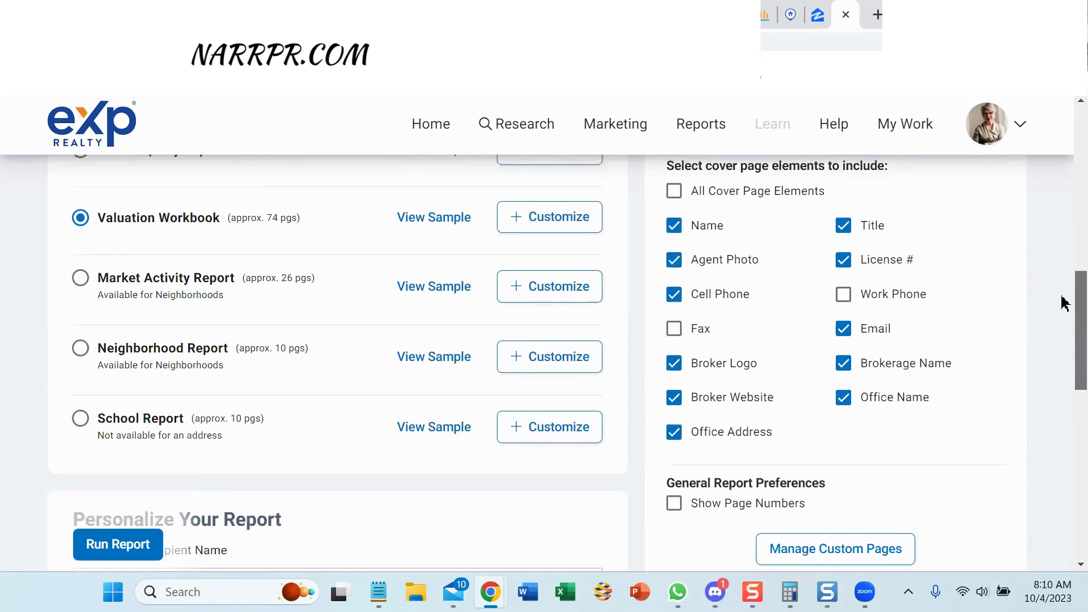
scroll(1065, 306, down, 4)
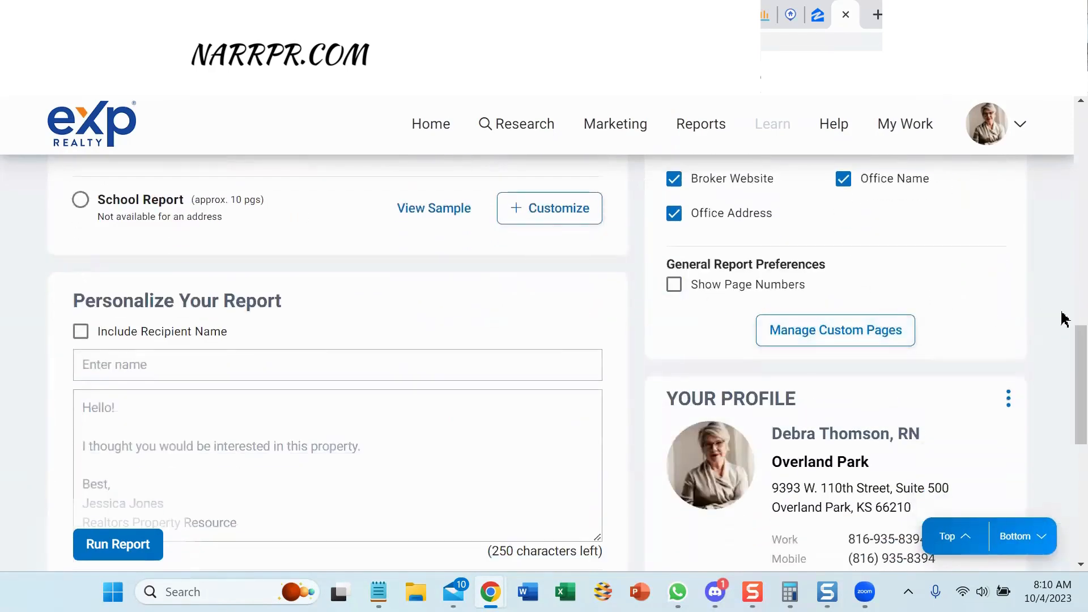
scroll(1064, 349, down, 4)
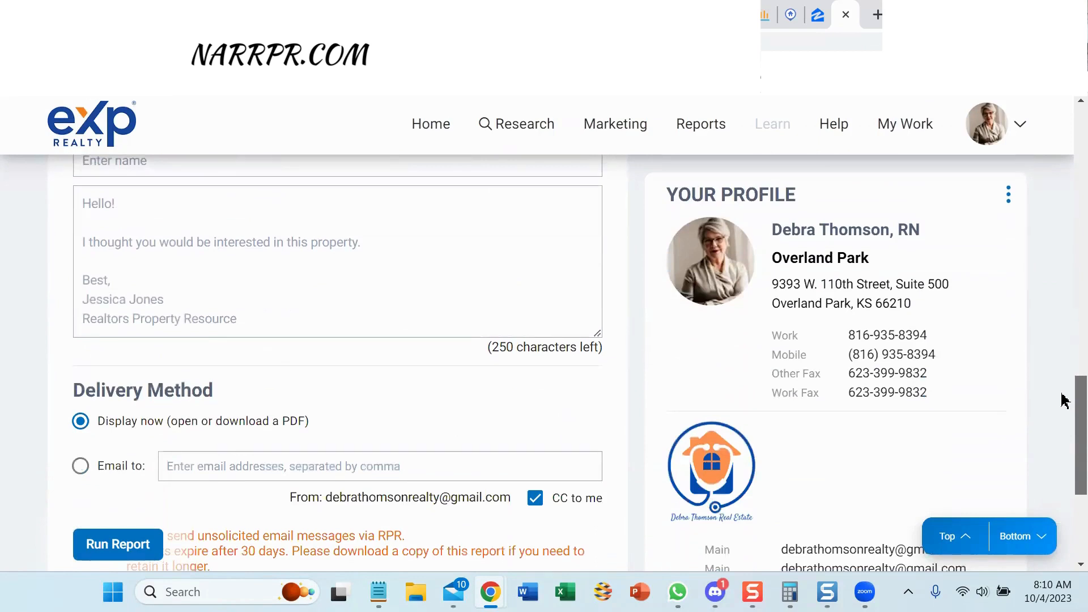
scroll(1064, 400, up, 3)
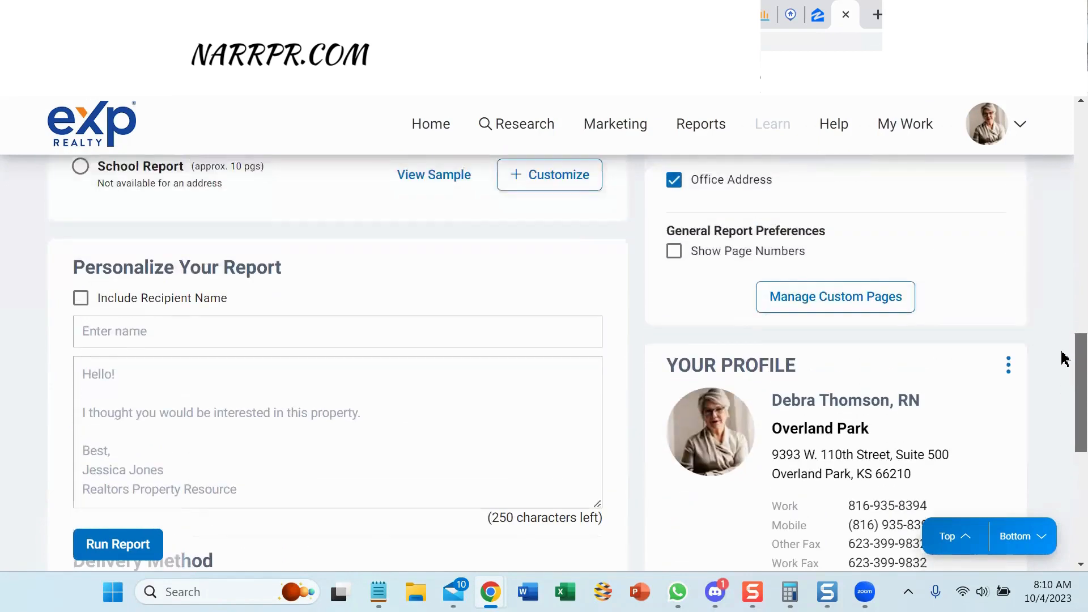
scroll(1062, 372, down, 1)
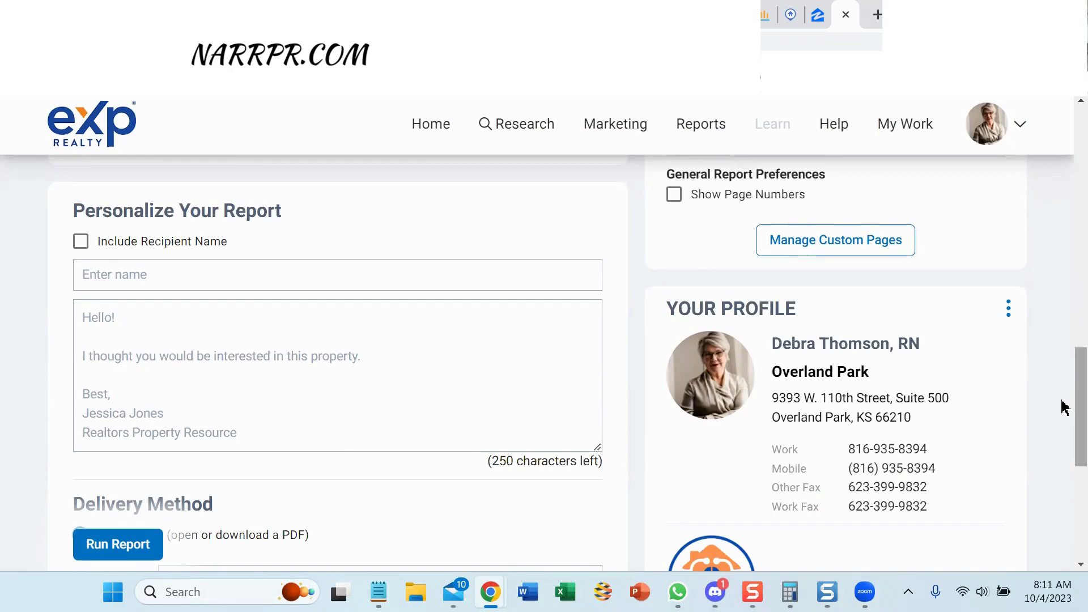
drag(1064, 407, 1064, 191)
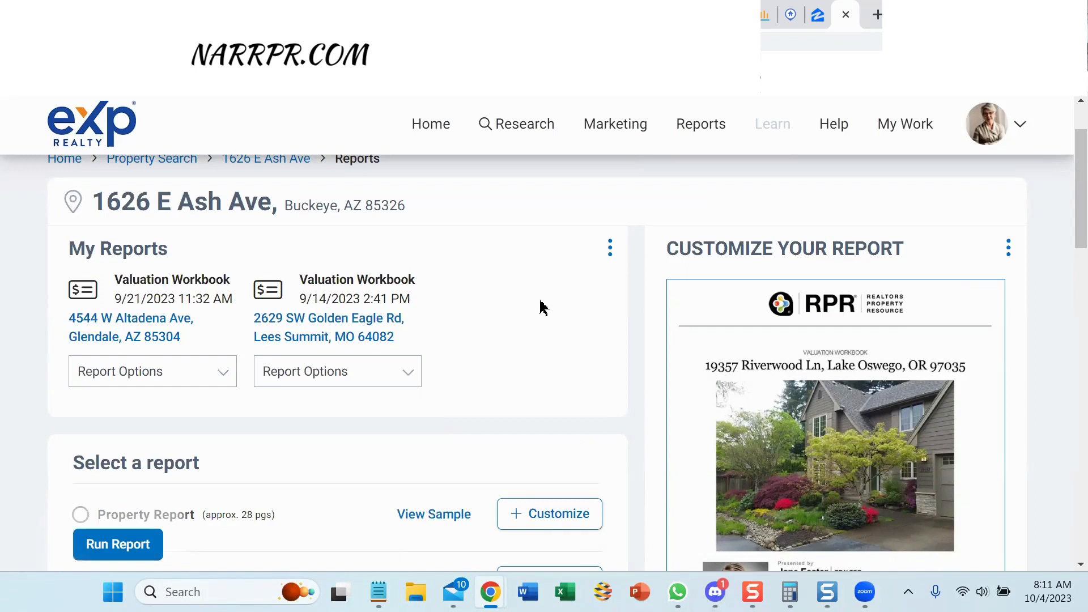
drag(1063, 151, 1063, 225)
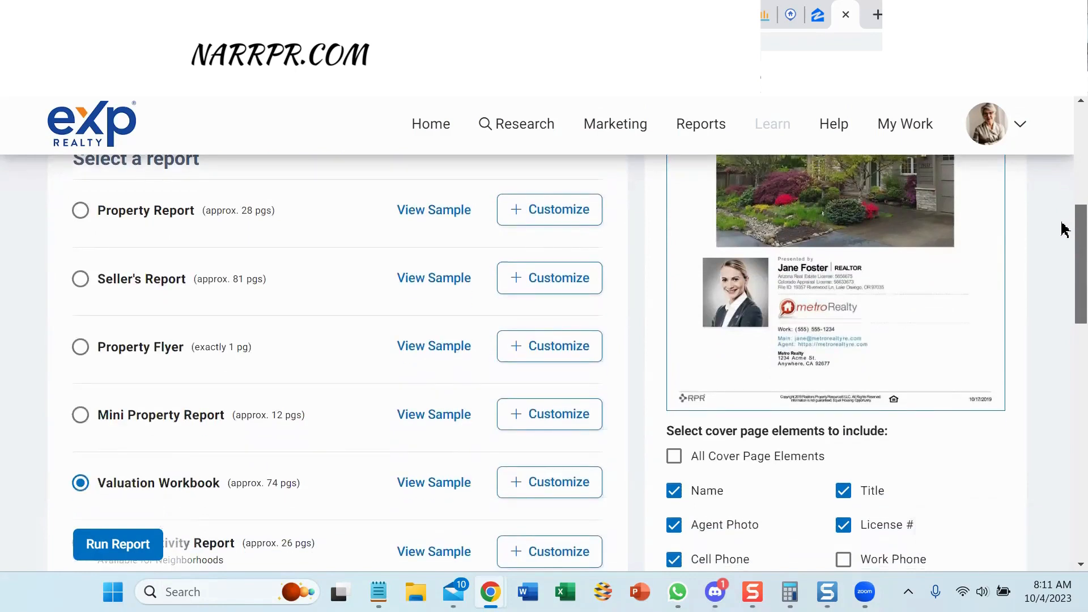
scroll(1063, 229, down, 2)
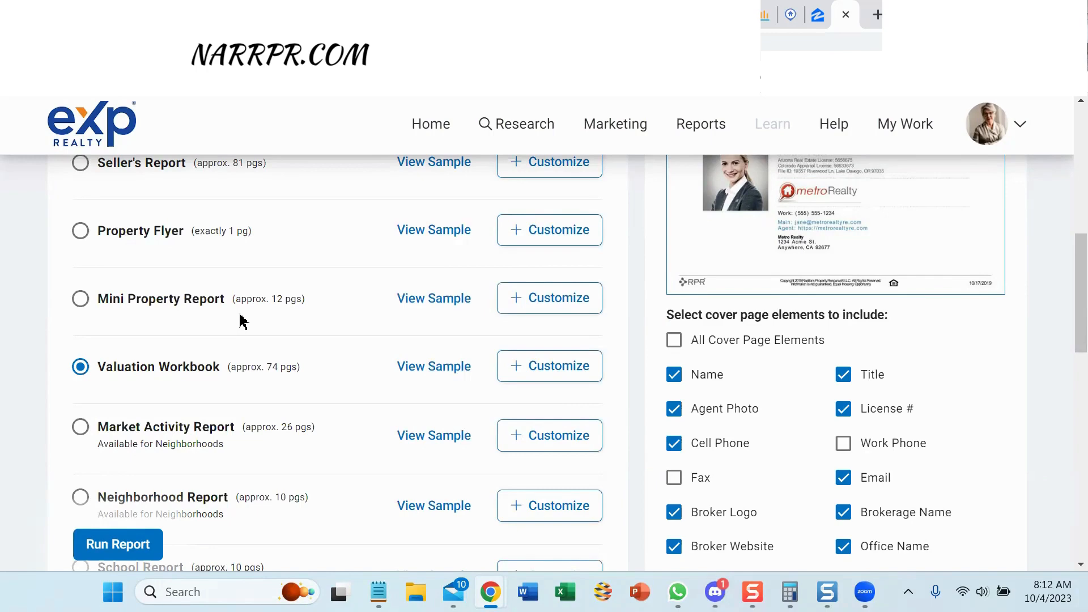
Customize the Valuation Workbook and uncheck the Extended Property Facts section.
click(546, 371)
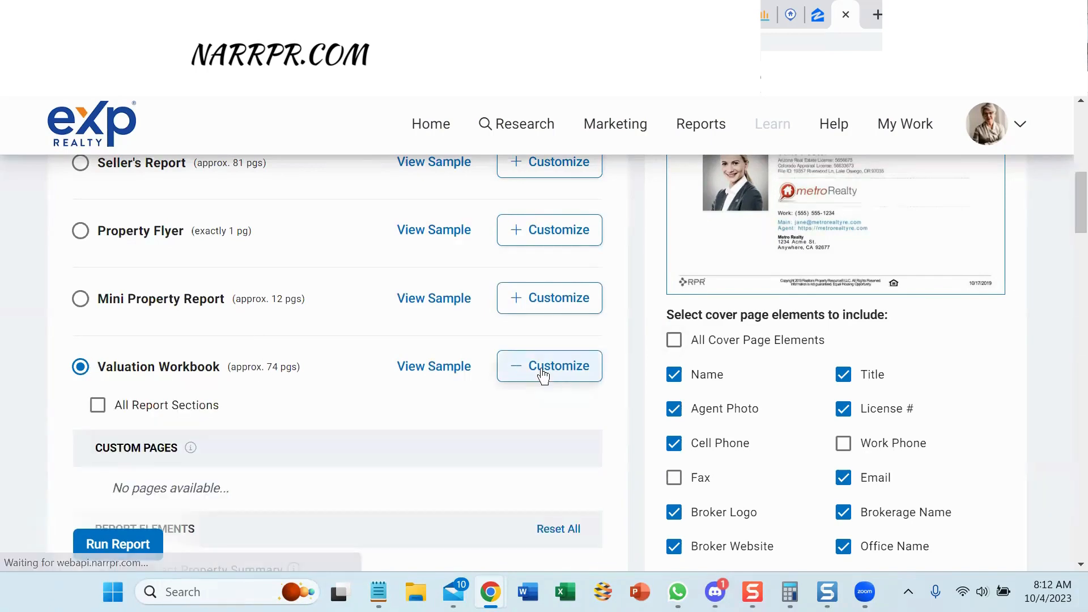
drag(1065, 199, 1064, 237)
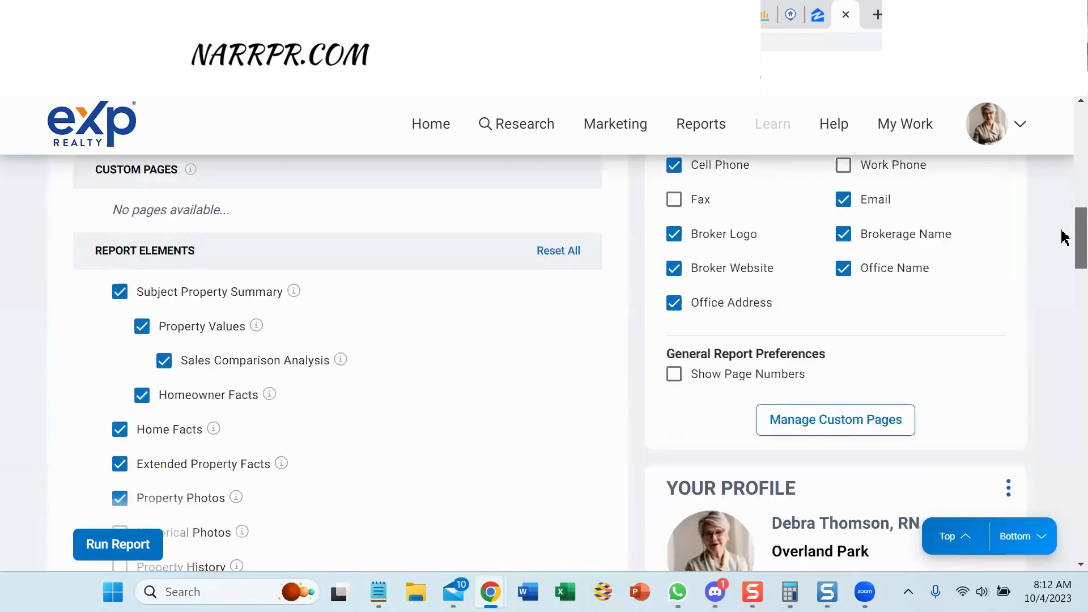
scroll(1065, 237, down, 2)
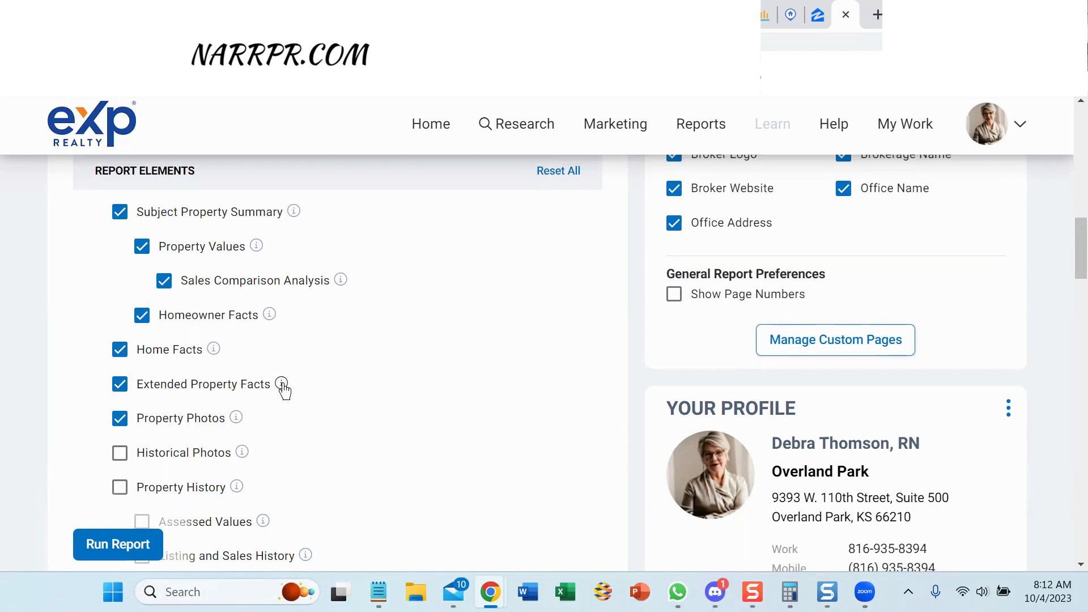
mouse_move(282, 386)
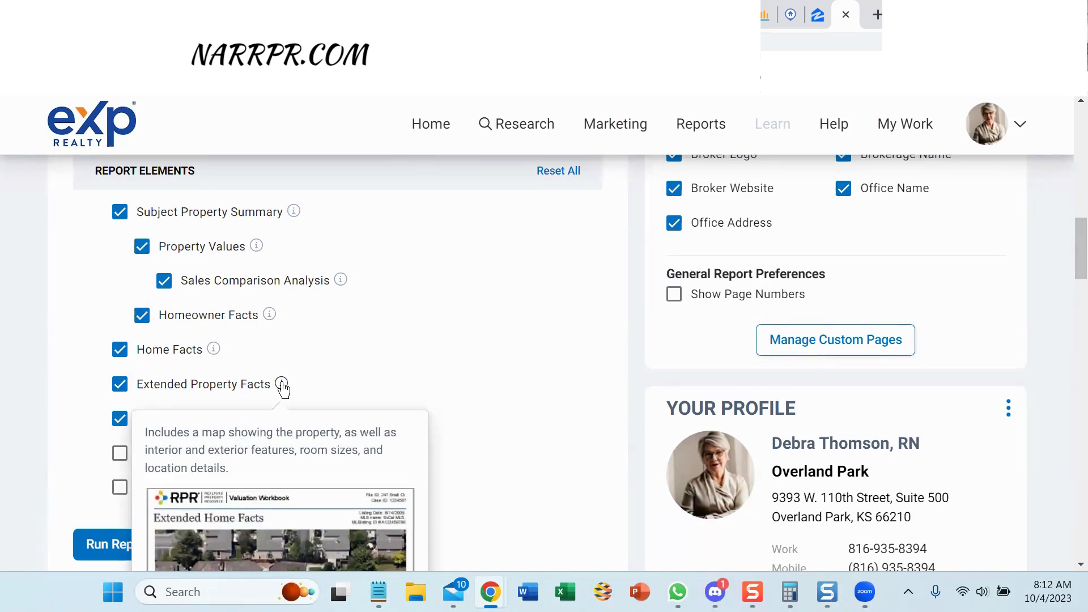
click(120, 386)
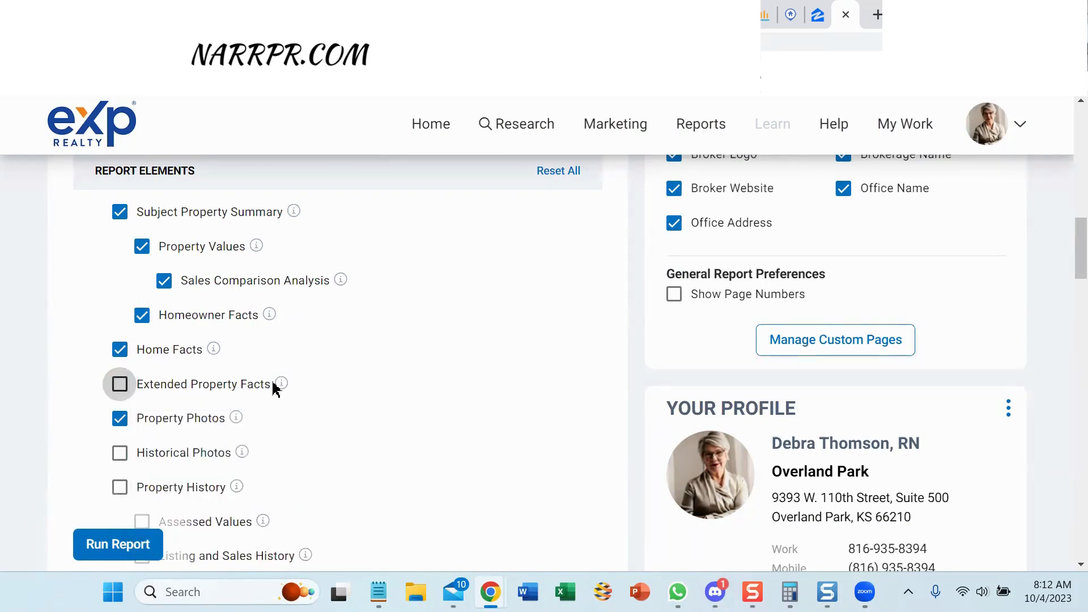
Review the remaining Valuation Workbook sections and run the report.
scroll(442, 275, down, 15)
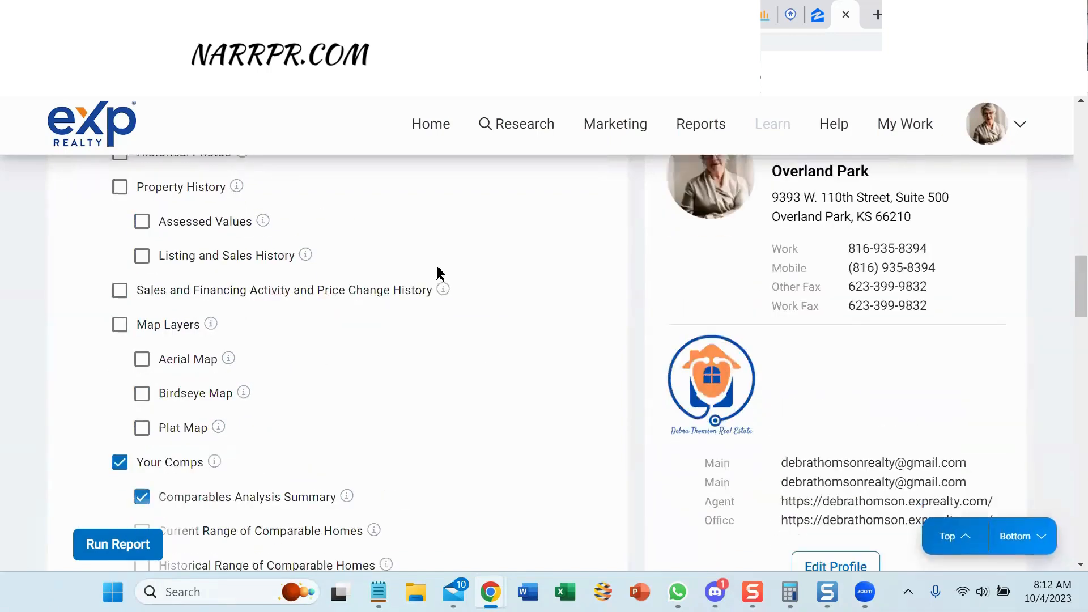
scroll(442, 275, down, 5)
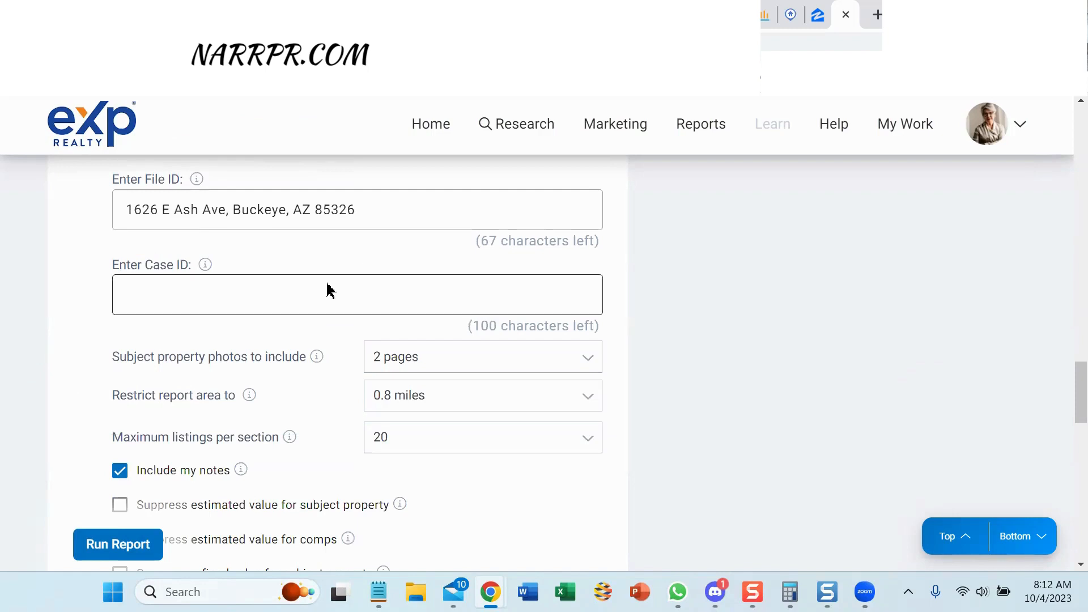
scroll(329, 289, down, 5)
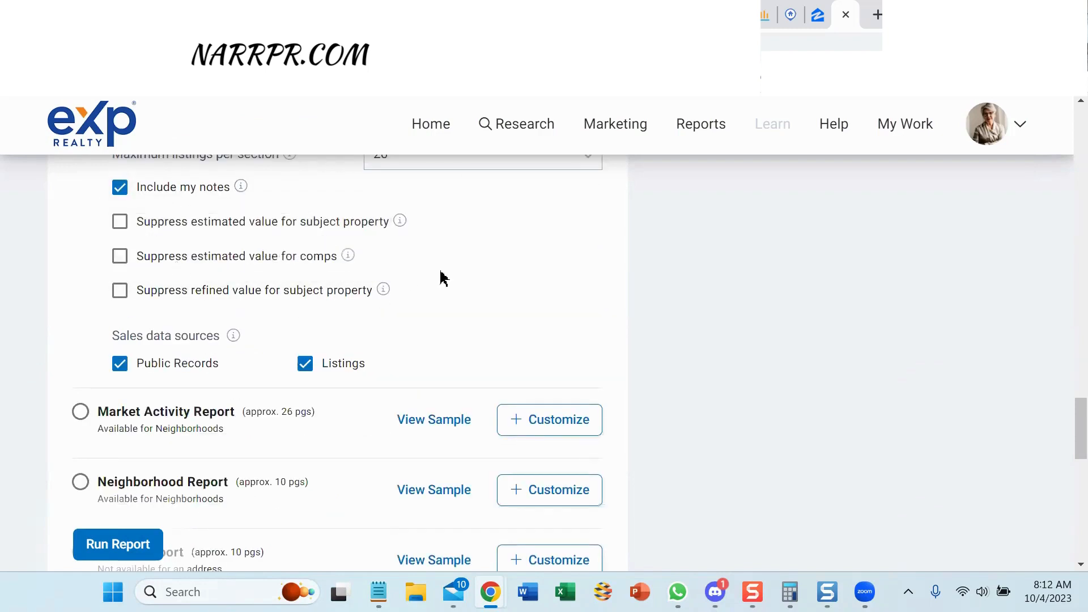
scroll(459, 301, up, 10)
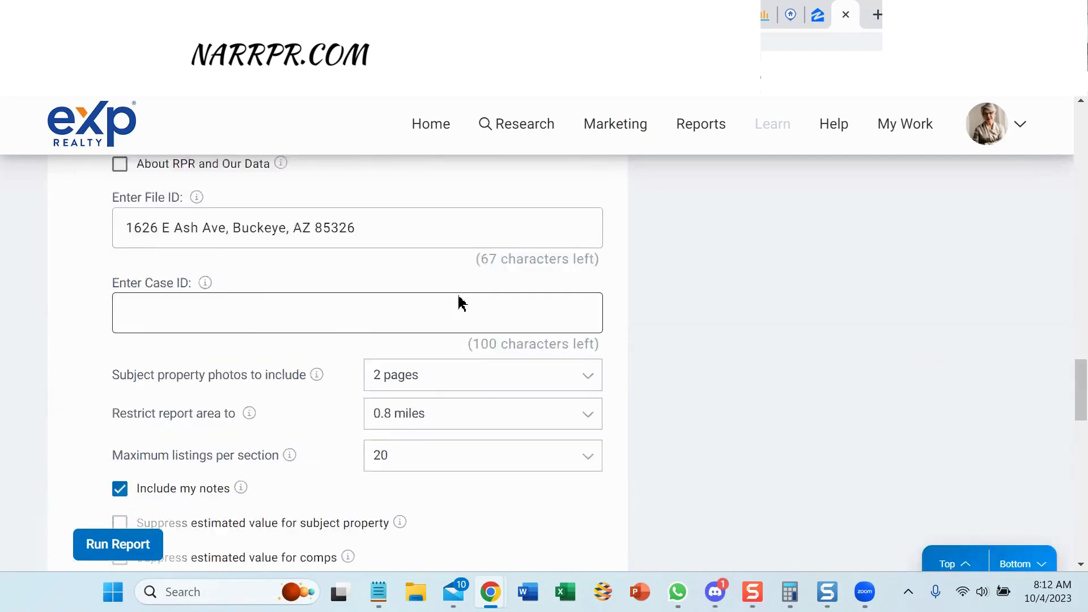
scroll(420, 328, up, 5)
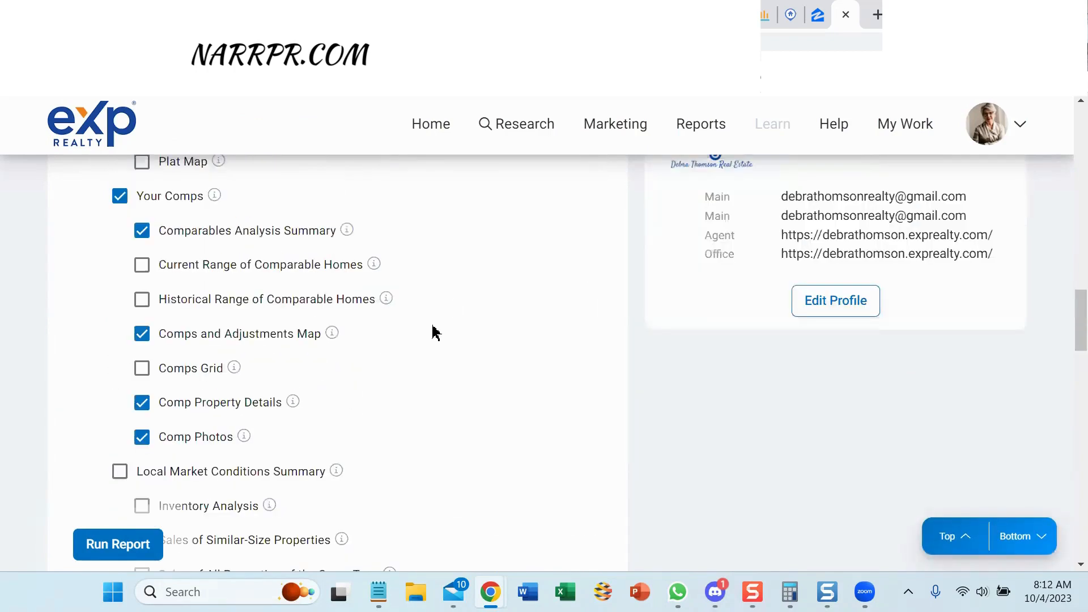
scroll(435, 333, up, 10)
scroll(451, 326, up, 5)
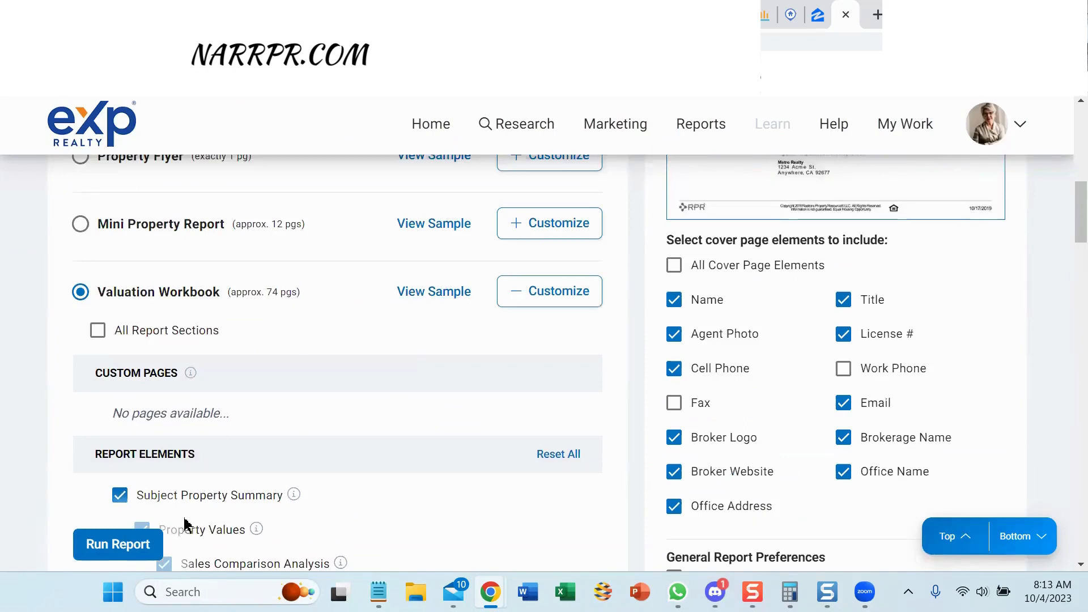
click(102, 548)
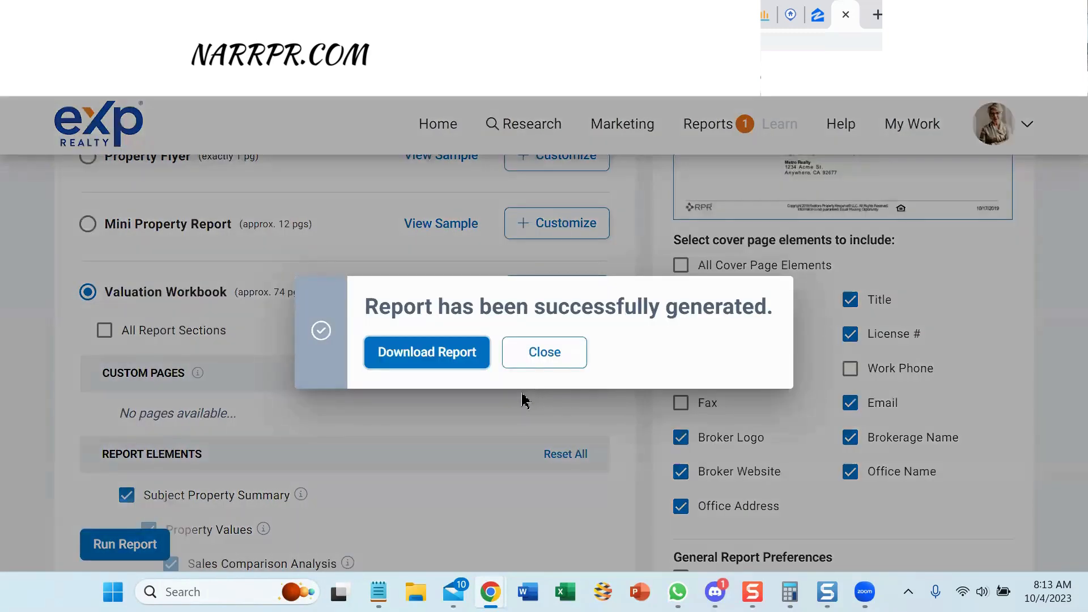
Download the finished Valuation Workbook from the success dialog to view the 21-page PDF.
click(411, 353)
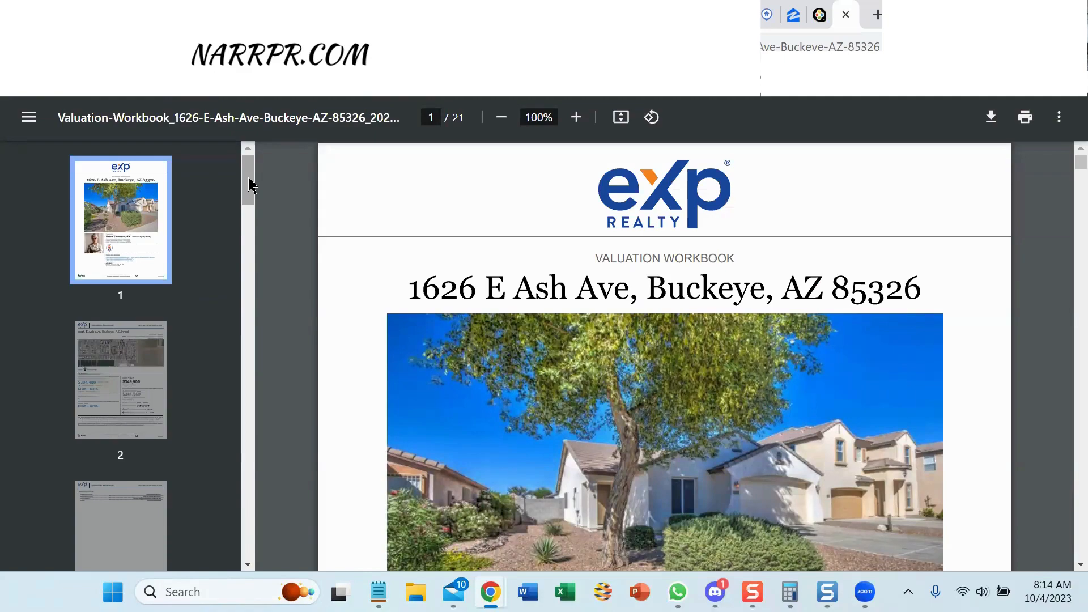
Scroll through the Valuation Workbook PDF pages, briefly highlighting the page title.
scroll(250, 186, down, 3)
scroll(941, 278, down, 4)
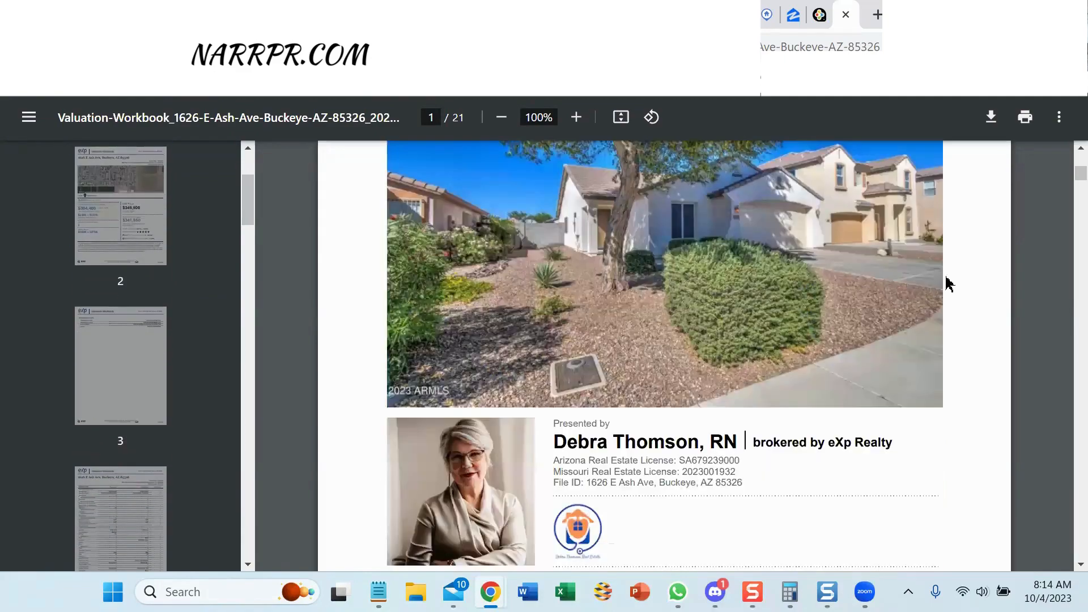
scroll(949, 283, down, 10)
scroll(949, 283, up, 10)
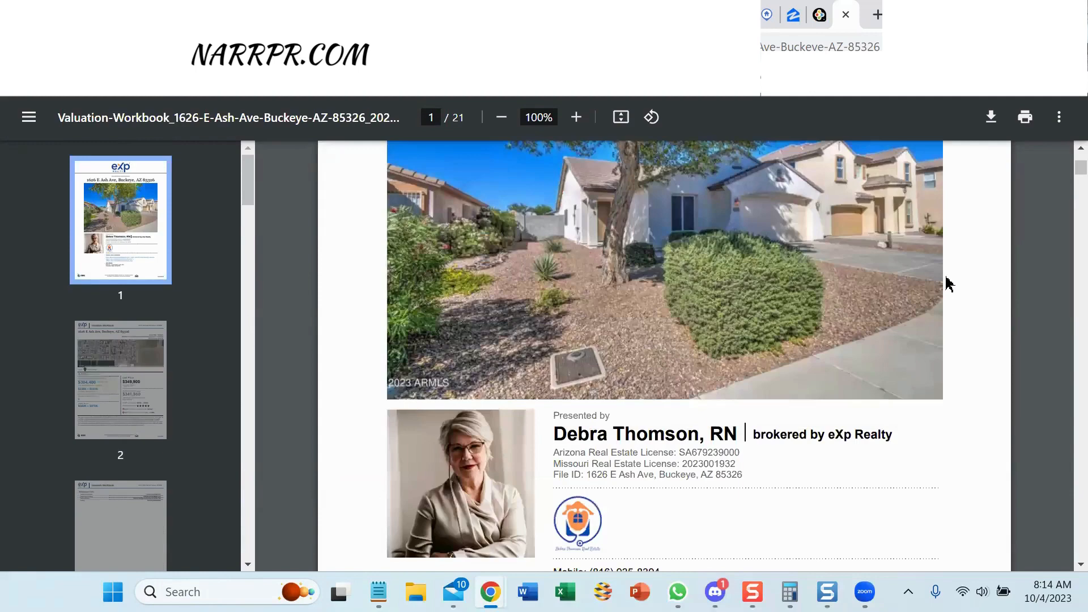
scroll(950, 283, down, 5)
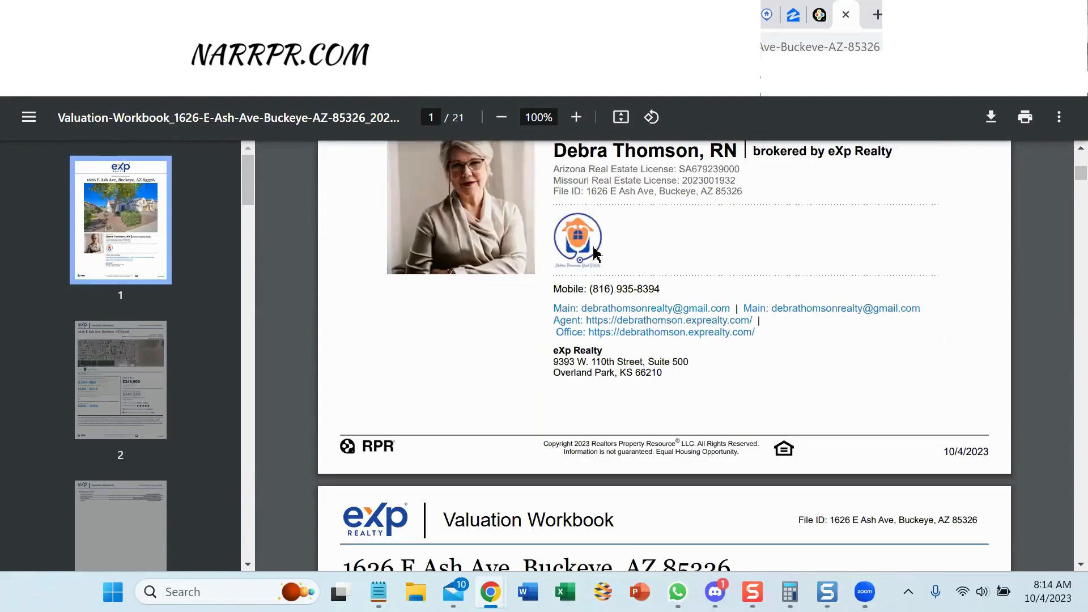
scroll(896, 245, down, 1)
scroll(895, 245, down, 3)
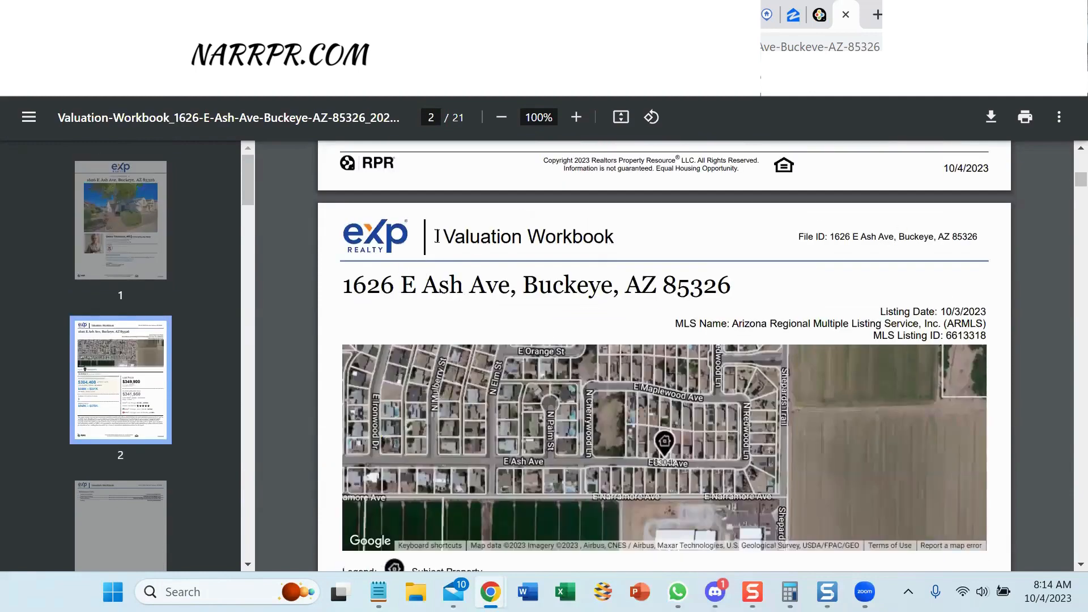
drag(449, 236, 627, 237)
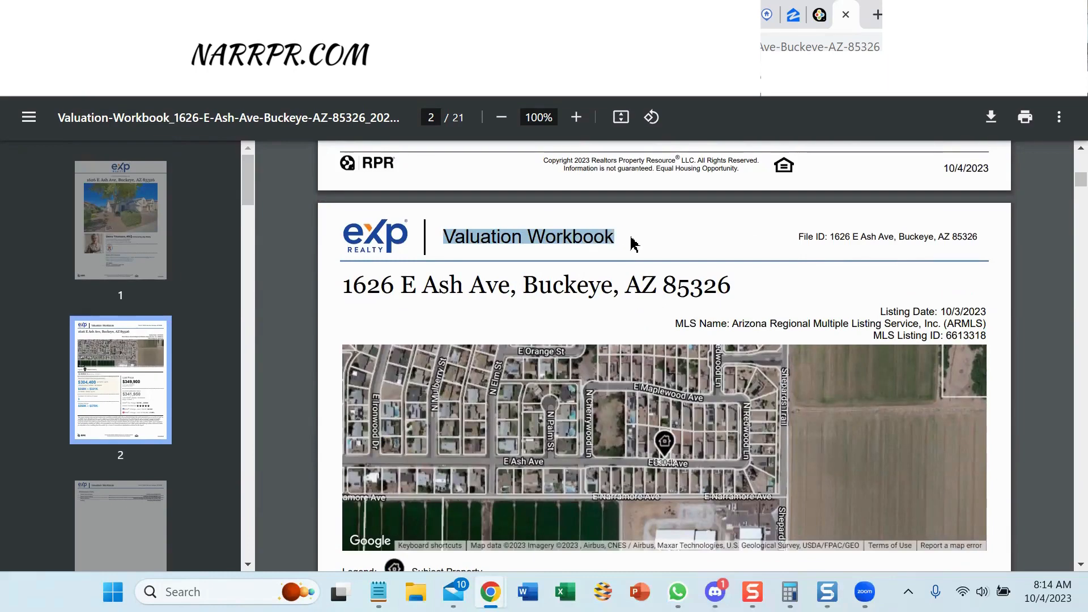
click(663, 241)
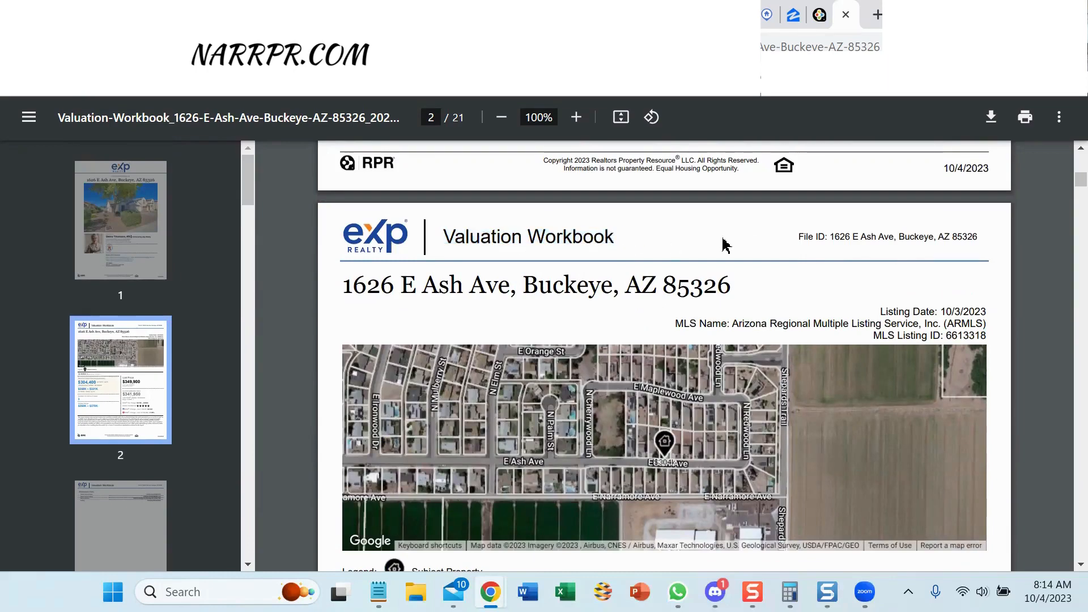
Check the $304,400 value against the $349,900 list price, then close the PDF.
scroll(804, 240, down, 8)
scroll(909, 238, up, 5)
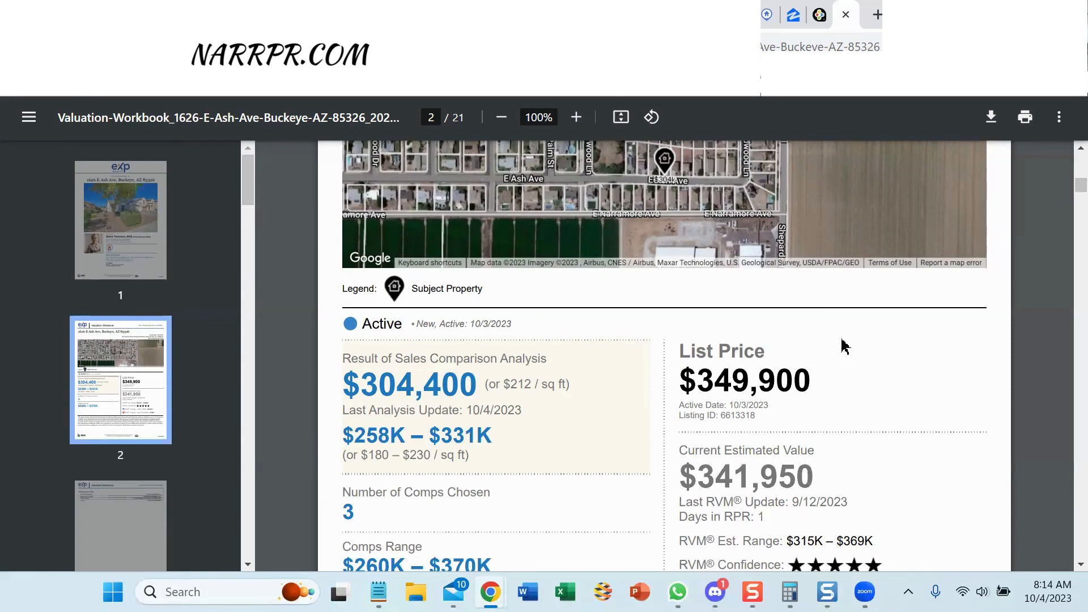
scroll(845, 343, down, 20)
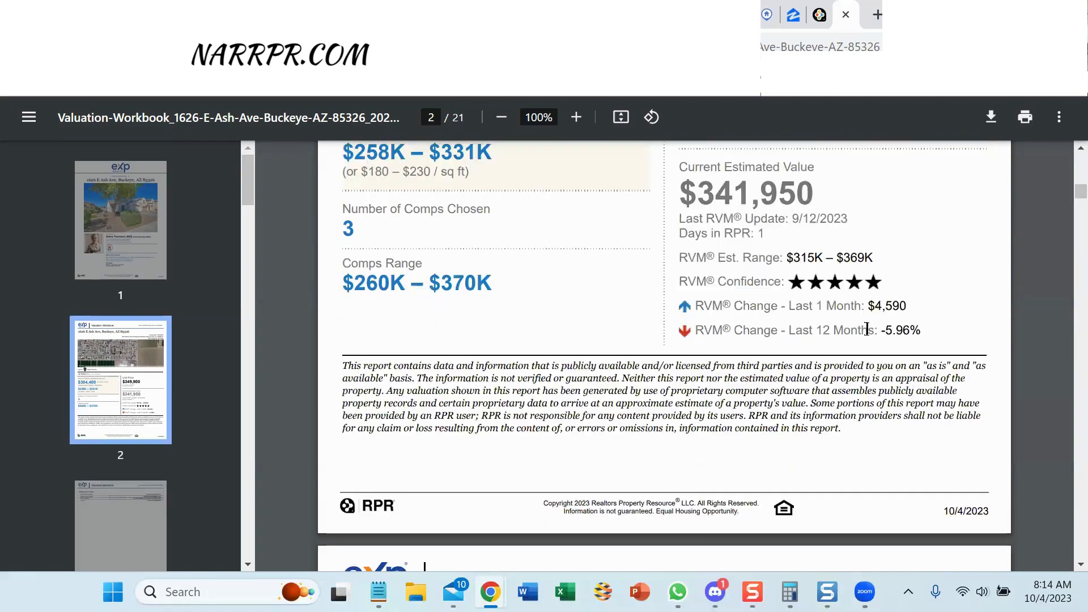
scroll(874, 335, down, 6)
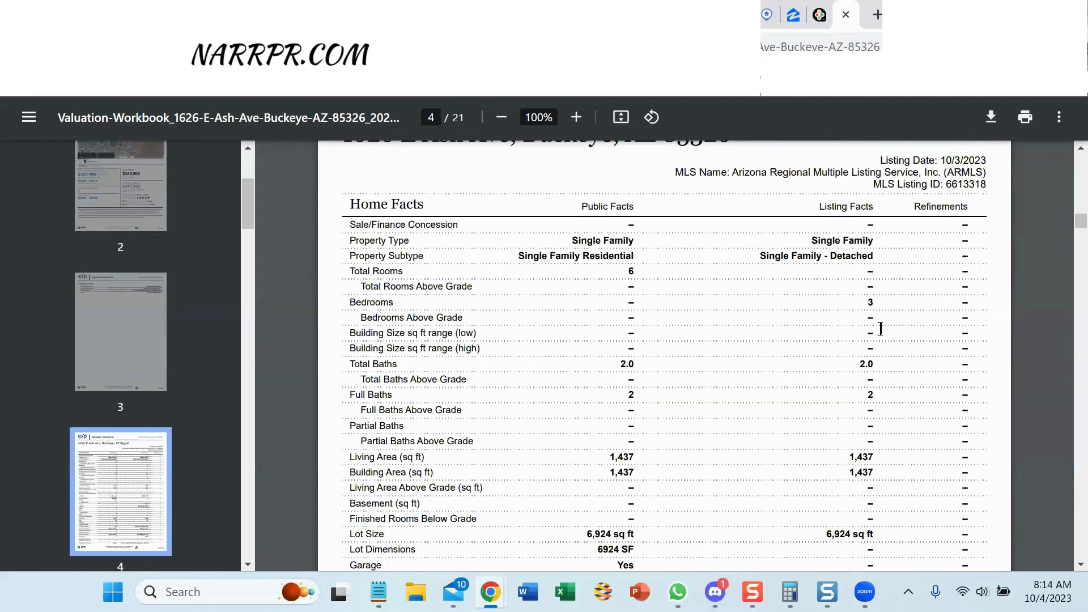
scroll(863, 319, up, 20)
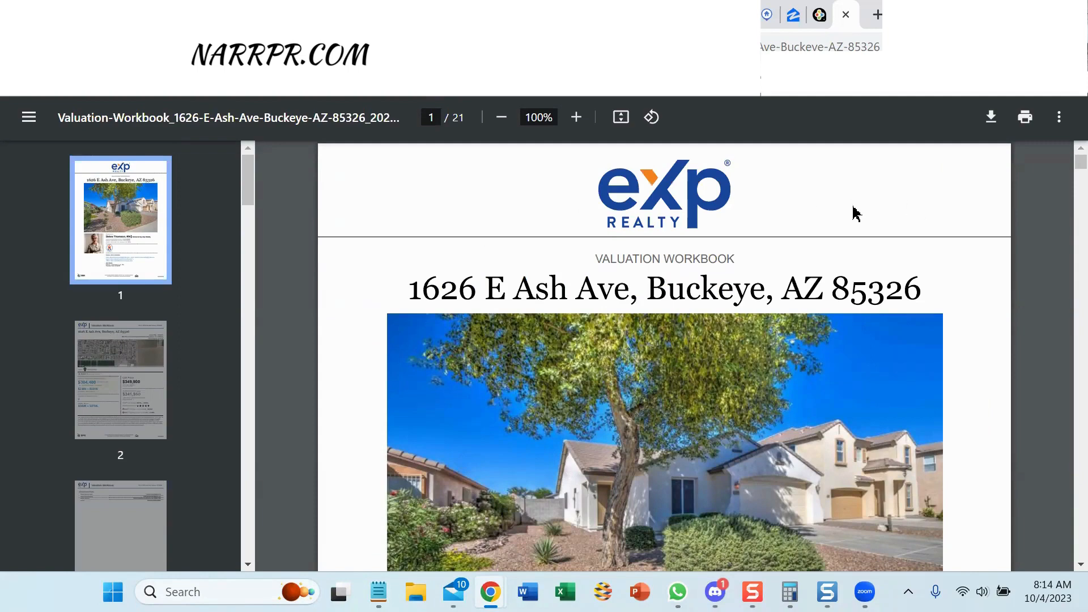
click(848, 16)
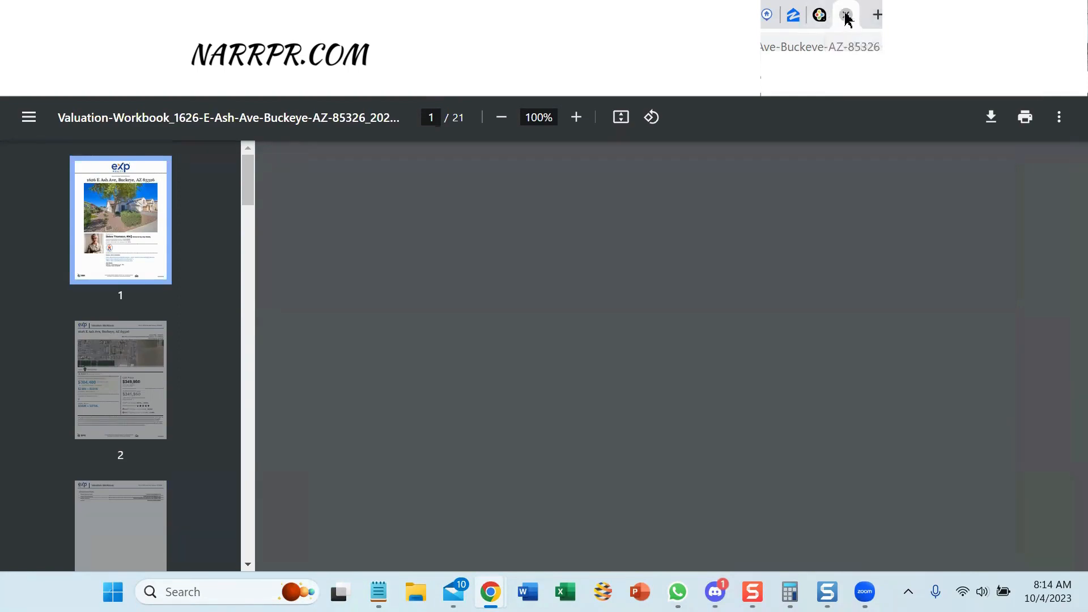
scroll(1062, 229, up, 10)
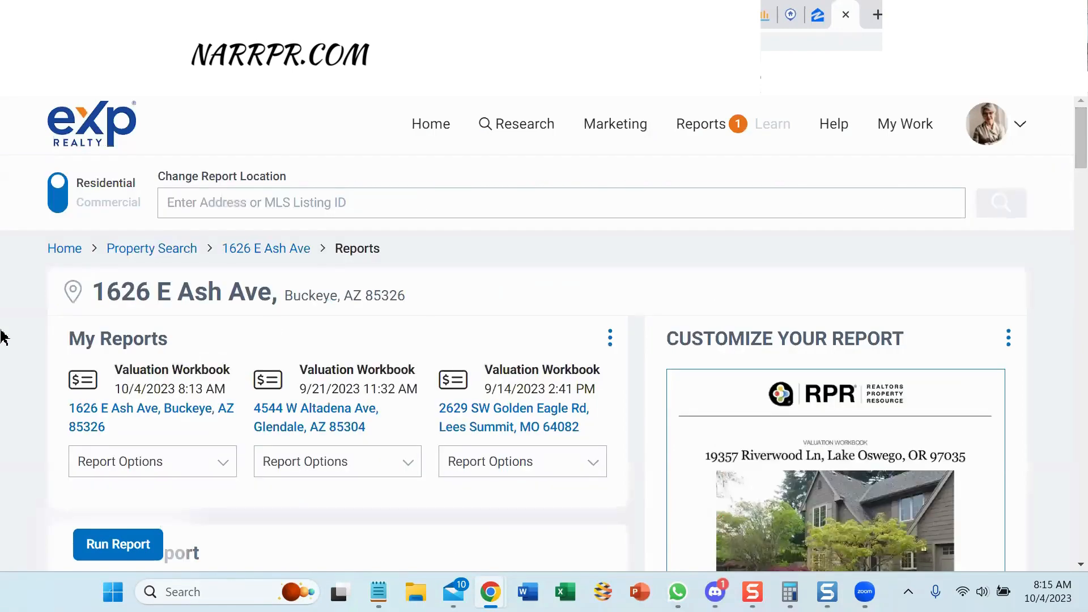
click(263, 253)
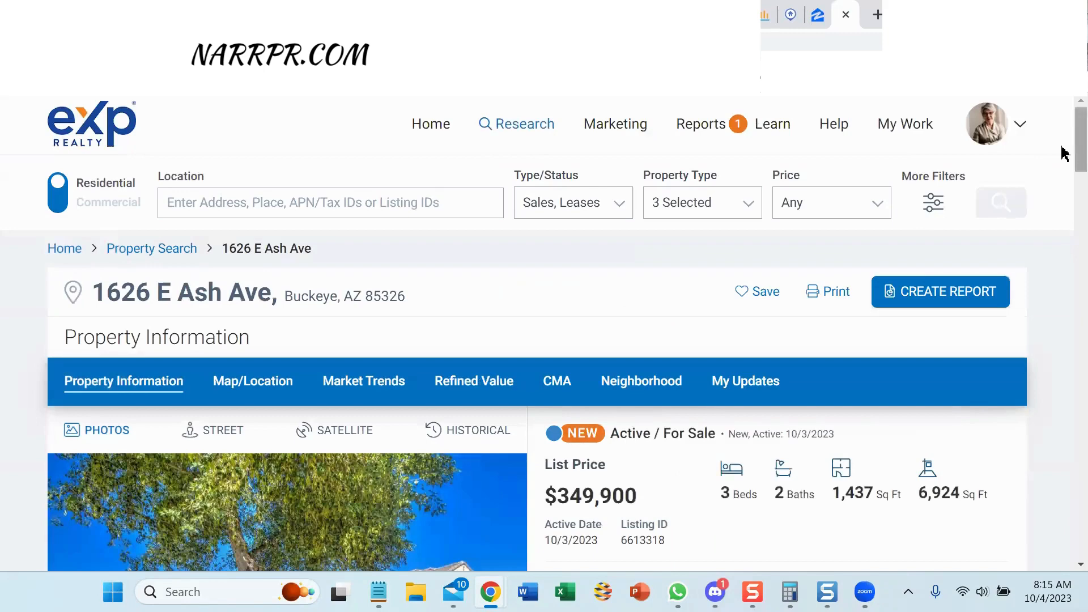
click(562, 381)
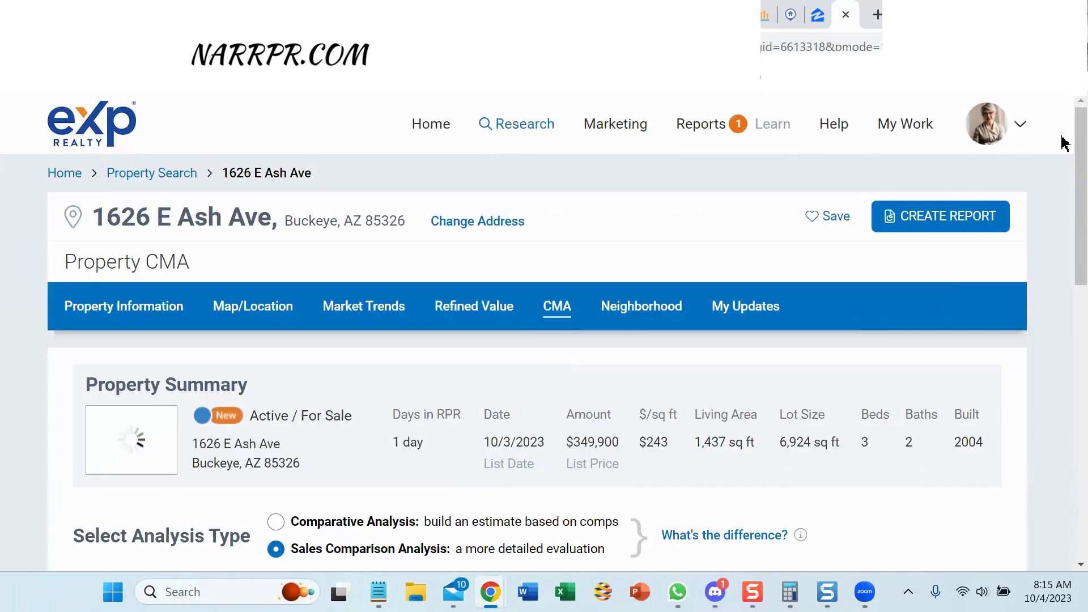
scroll(1065, 253, down, 2)
scroll(1064, 254, down, 6)
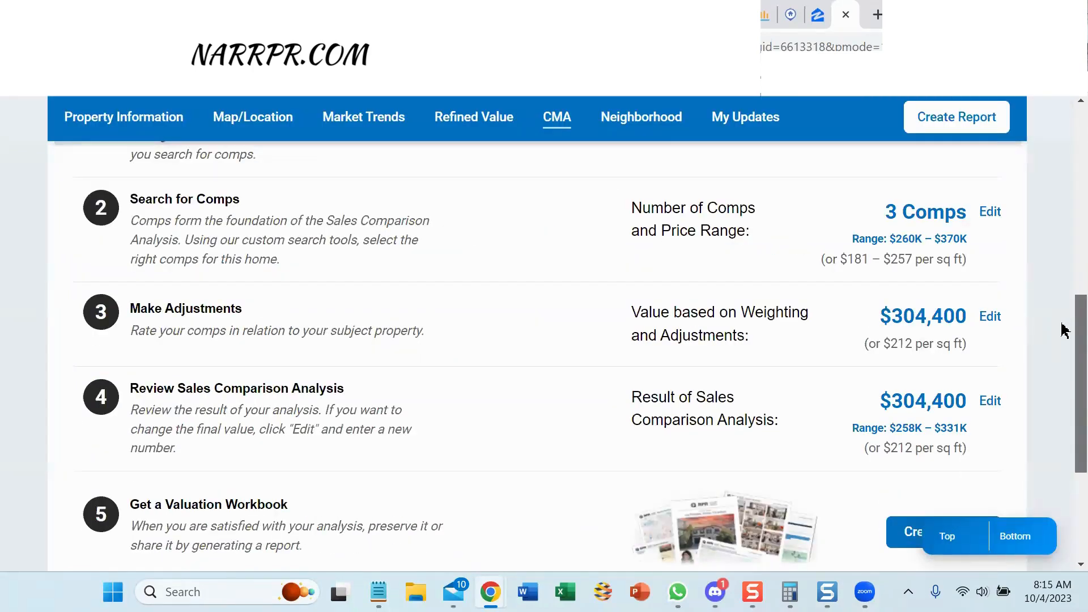
scroll(1063, 340, down, 2)
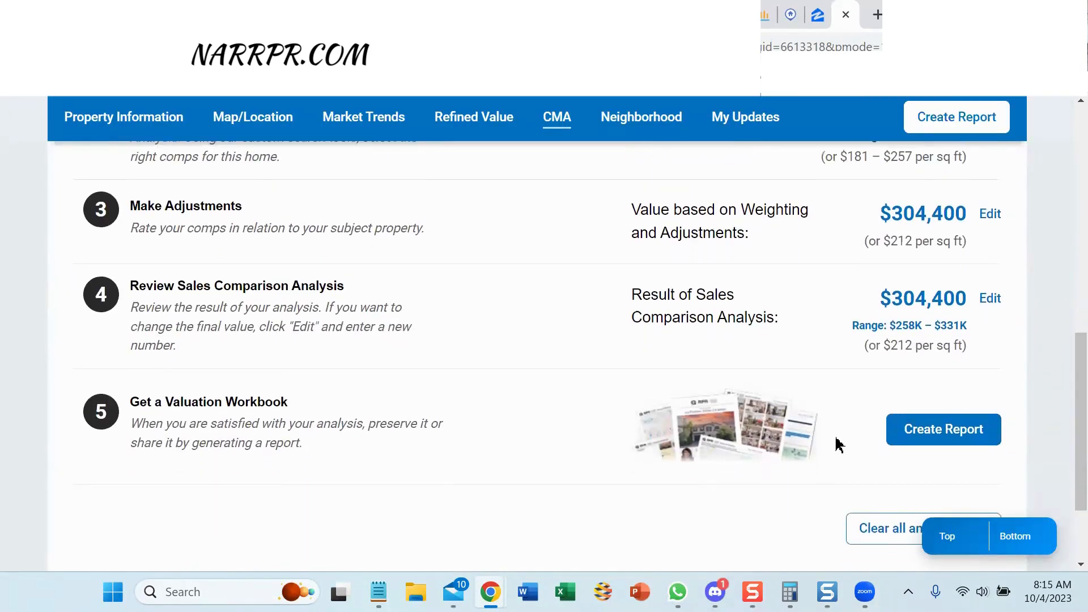
click(903, 444)
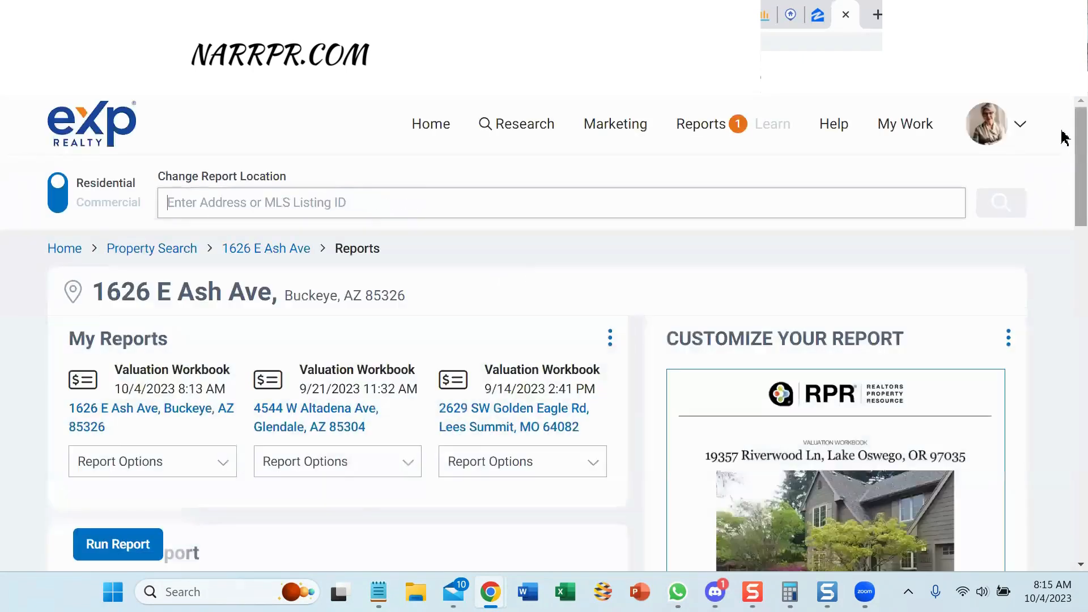
Select Mini Property Report, run it, and download the resulting 14-page PDF.
scroll(1063, 193, down, 3)
scroll(1064, 206, down, 2)
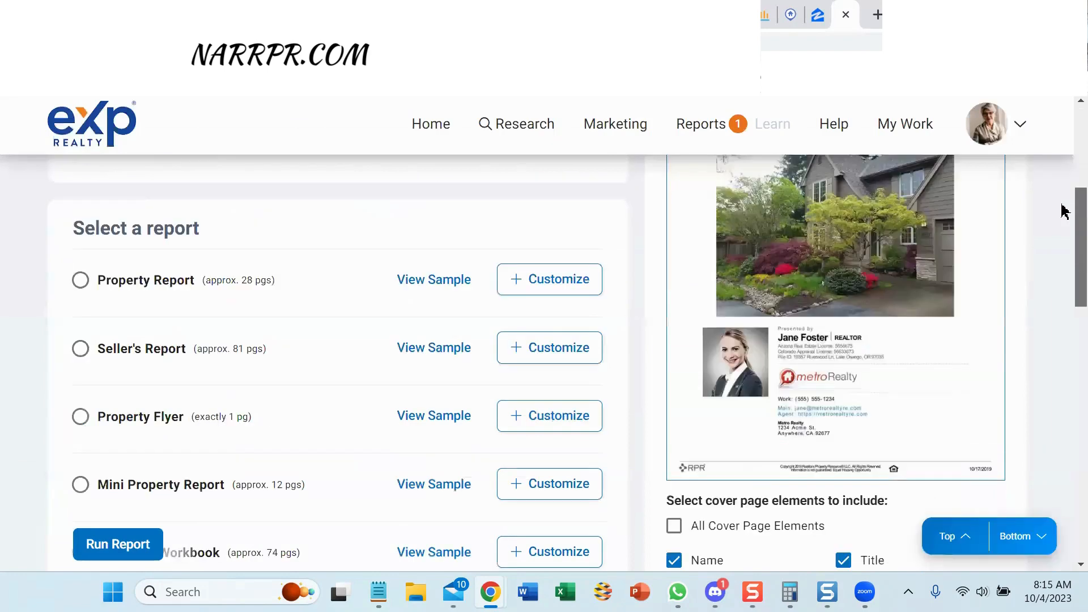
scroll(1063, 218, down, 1)
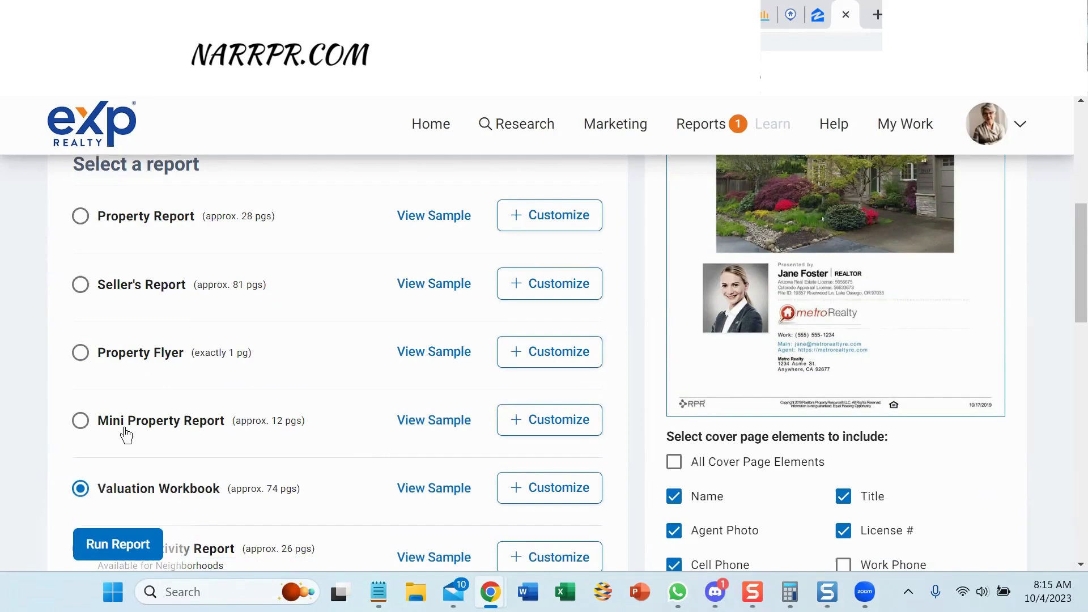
click(80, 420)
scroll(207, 363, down, 1)
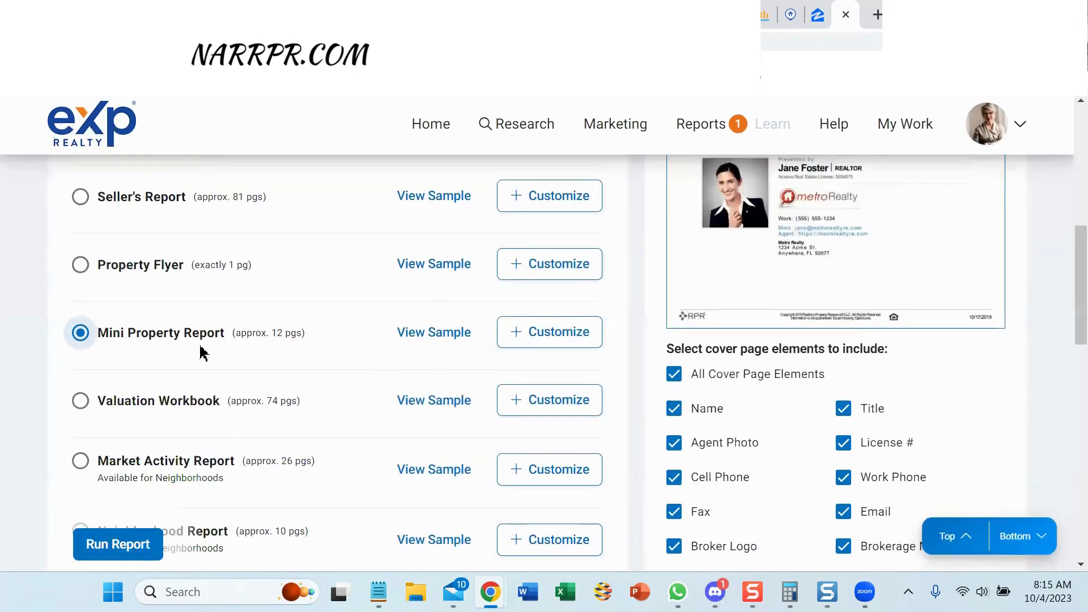
click(141, 546)
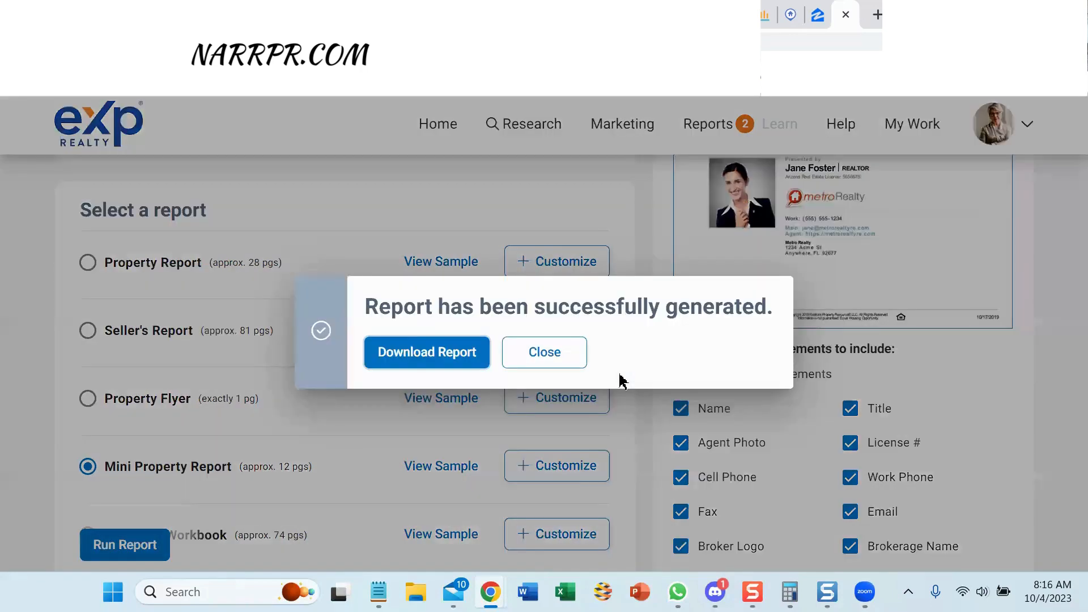
click(374, 353)
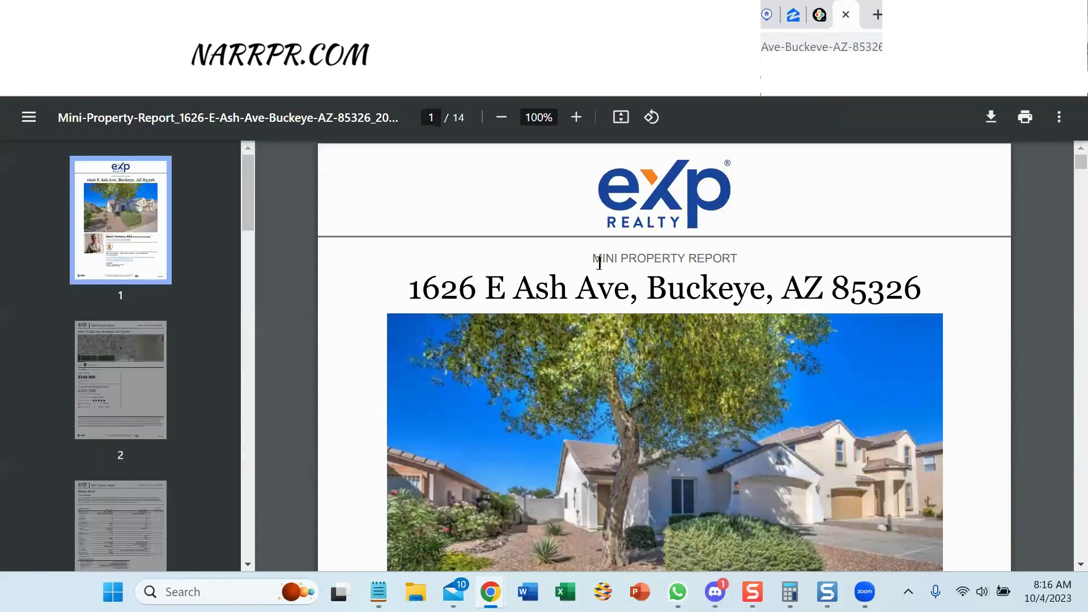
Scroll through the 14-page Mini Property Report, jump back to page 1, and close it.
scroll(885, 262, down, 5)
scroll(885, 262, down, 15)
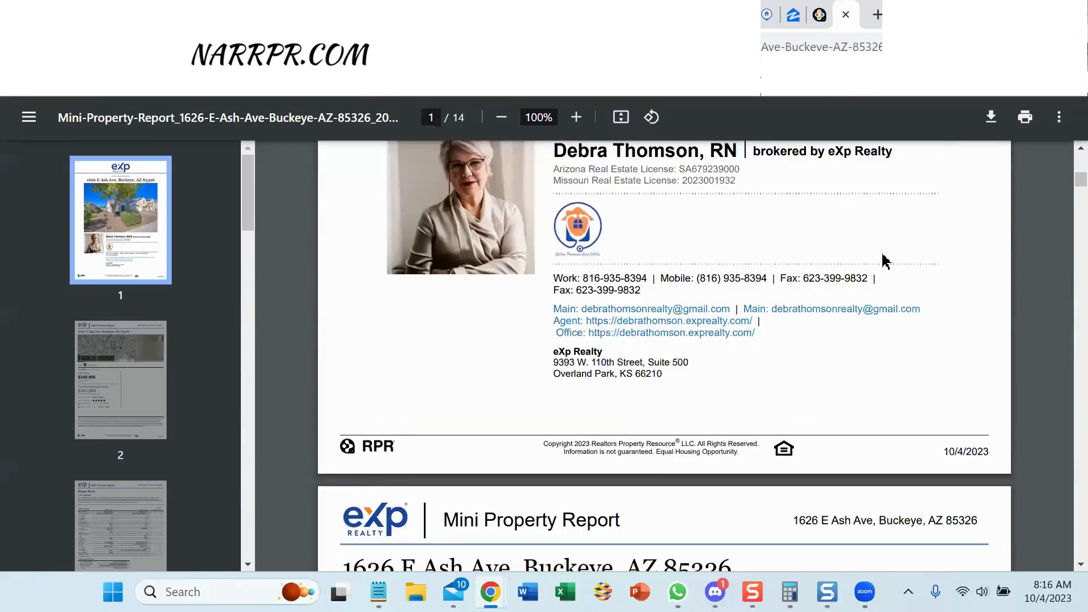
scroll(885, 263, up, 5)
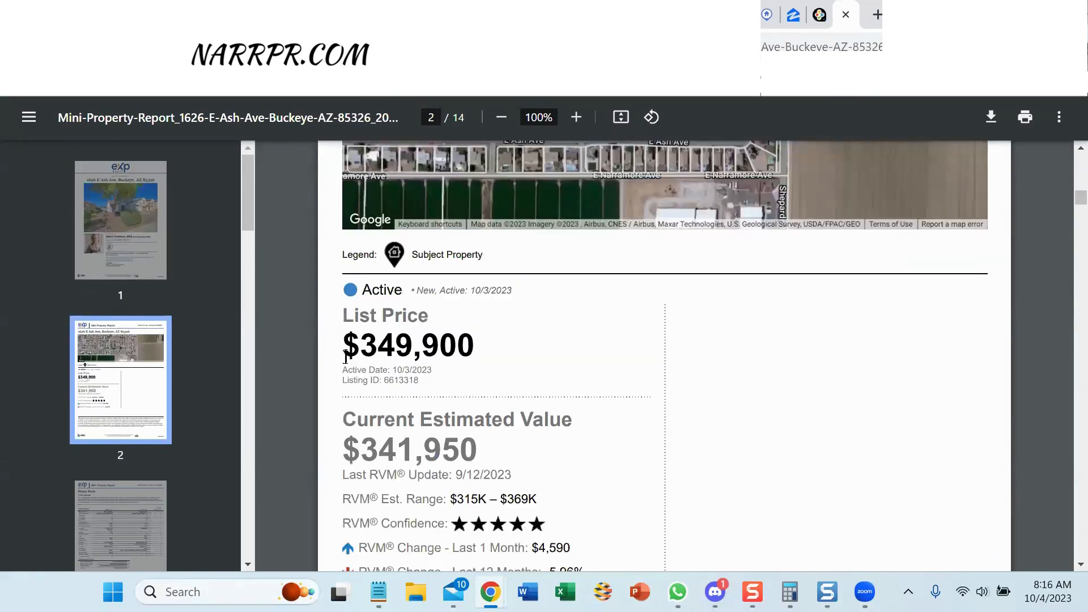
scroll(766, 287, down, 20)
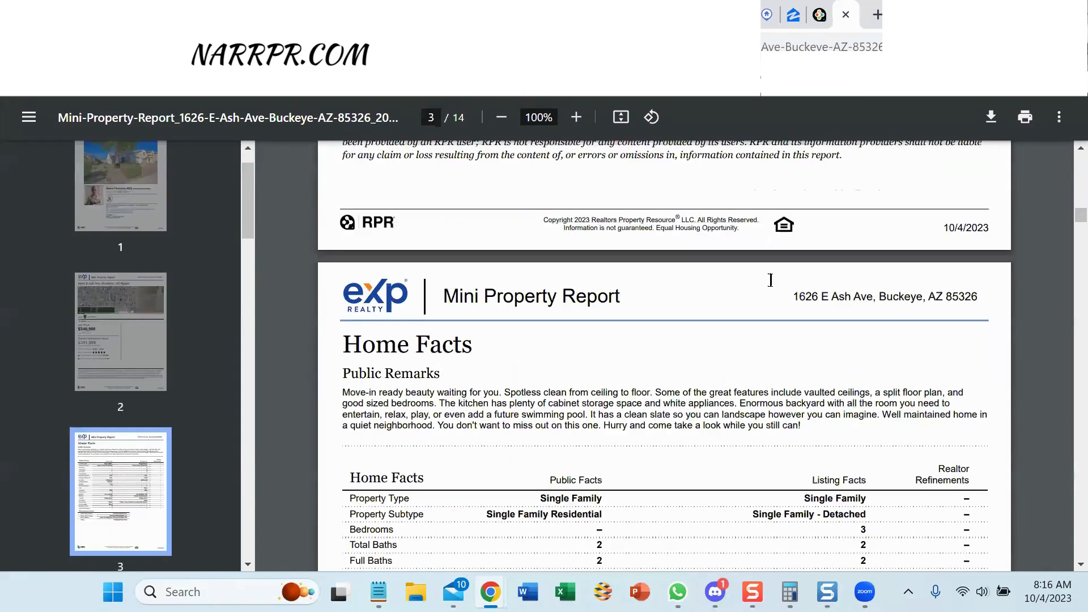
scroll(771, 281, up, 9)
key(Home)
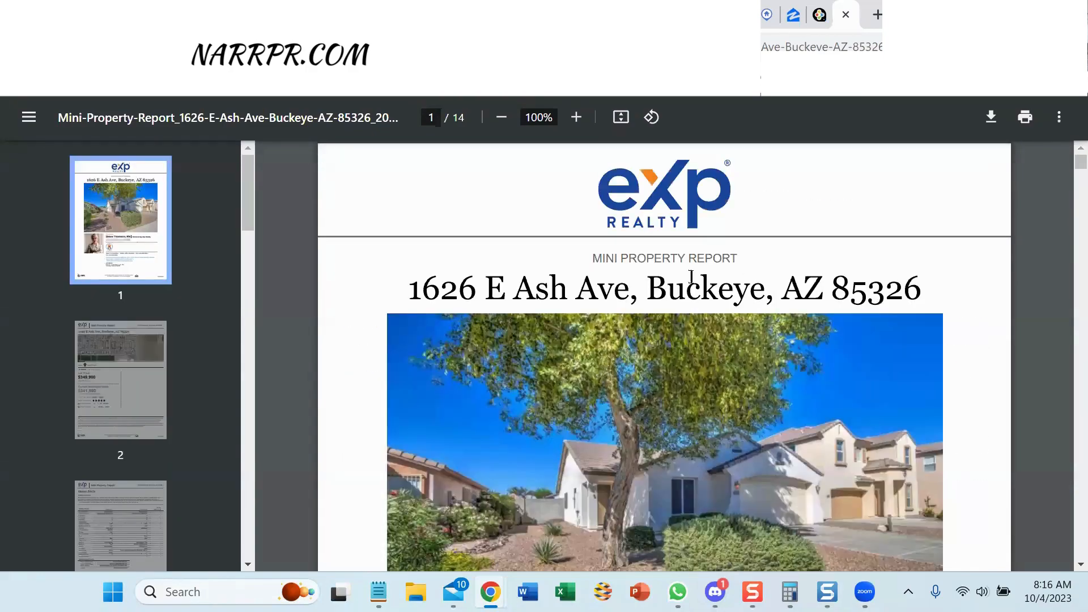
click(845, 15)
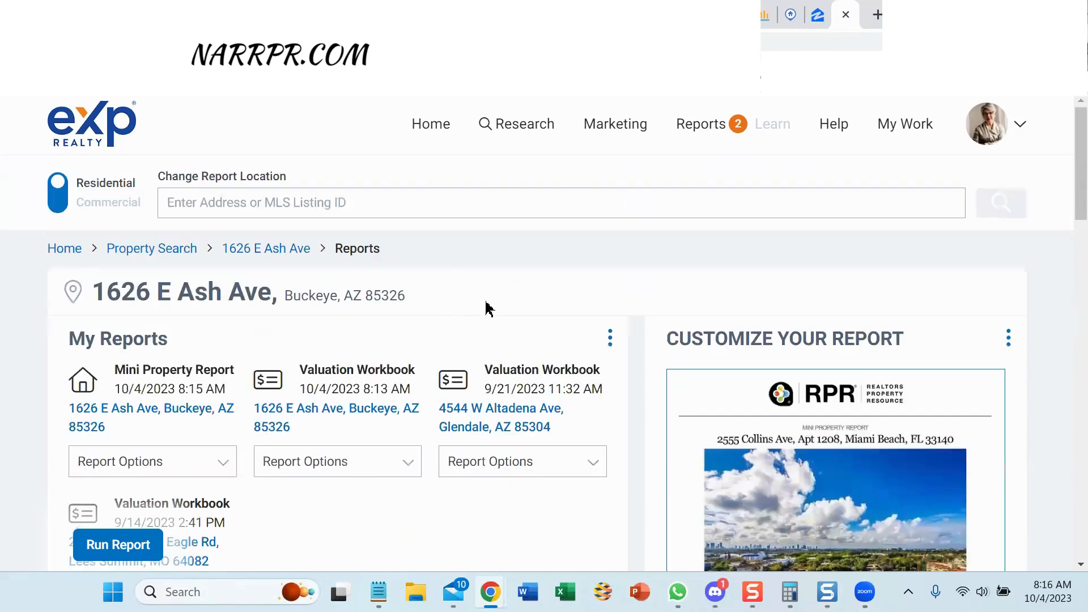
Open Market Trends for Buckeye, AZ 85326 from the property page and expand the Property Type dropdown.
click(281, 247)
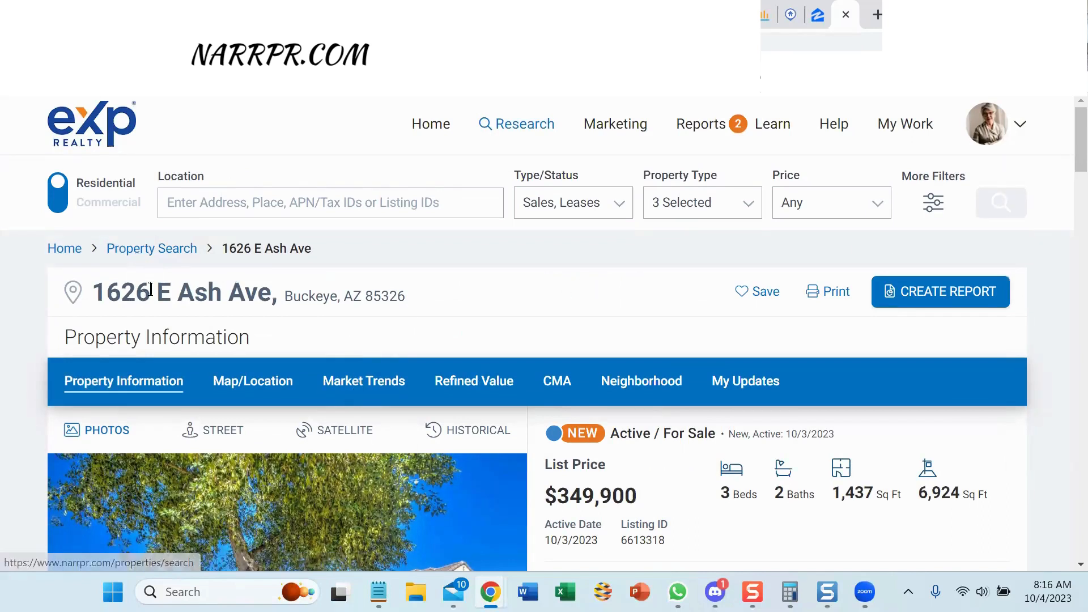
click(364, 380)
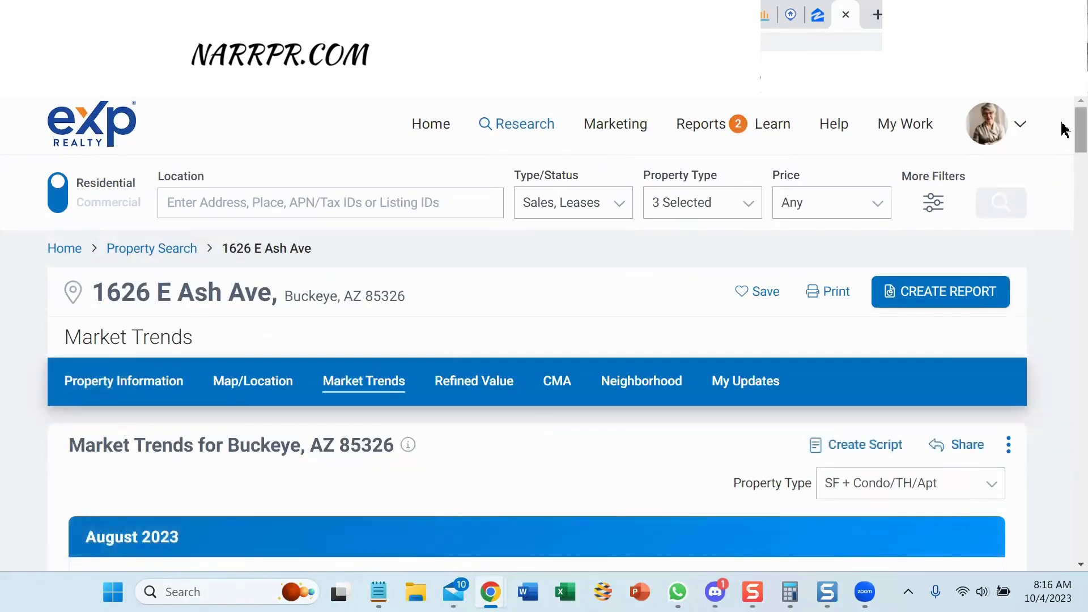
scroll(1065, 139, down, 5)
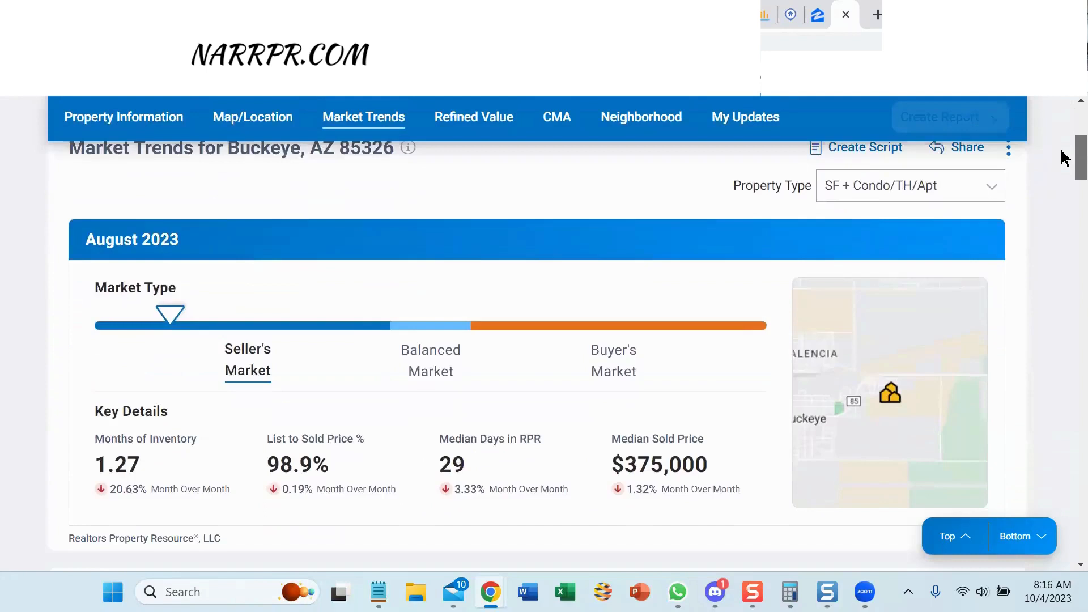
drag(1061, 151, 1061, 144)
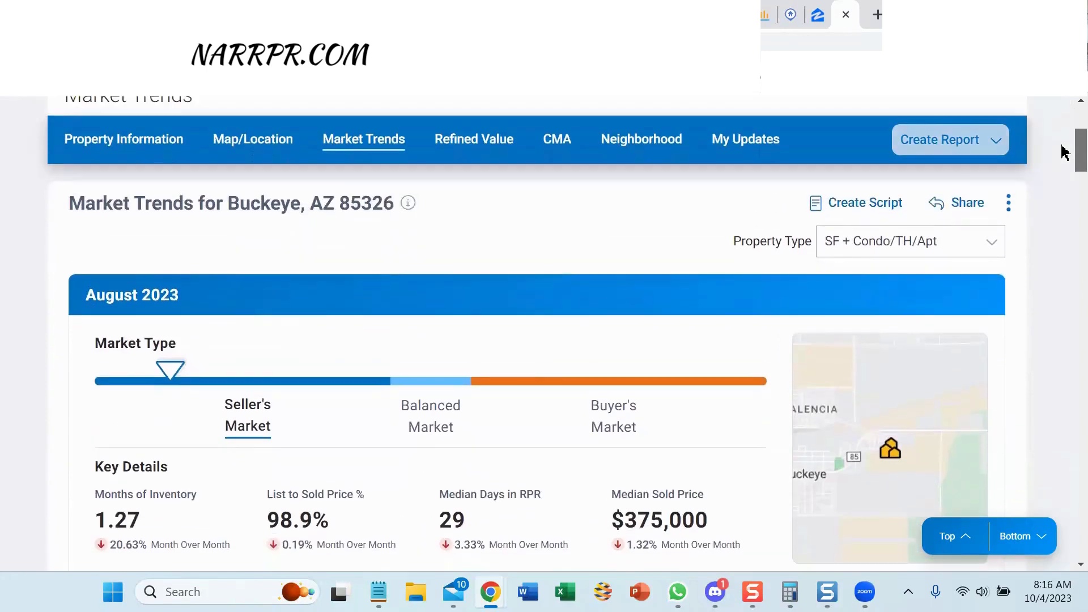
click(915, 244)
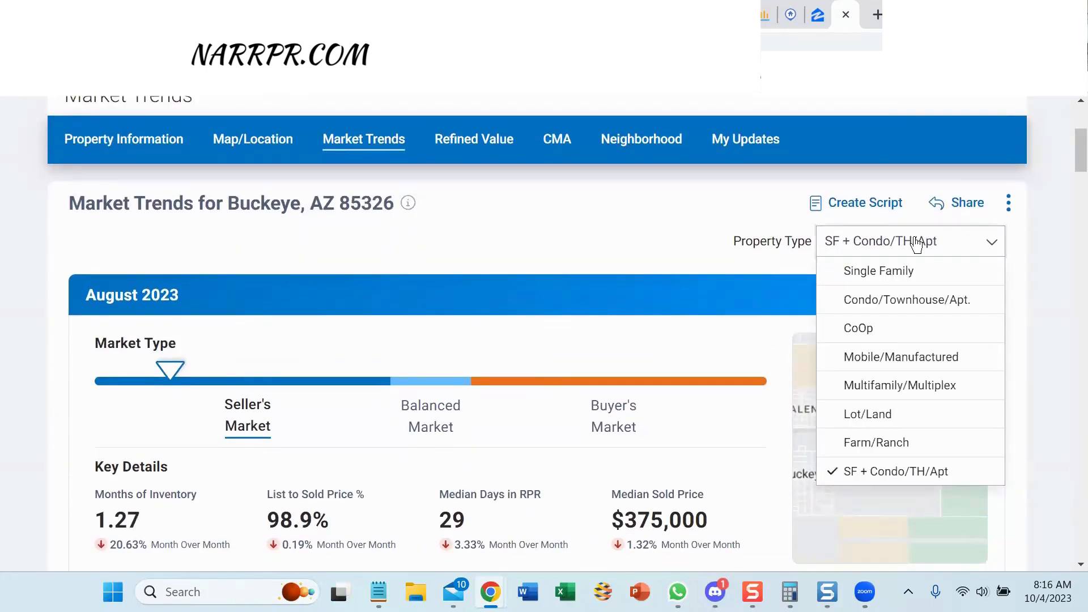
Choose Single Family as the property type and apply it to all charts.
click(910, 275)
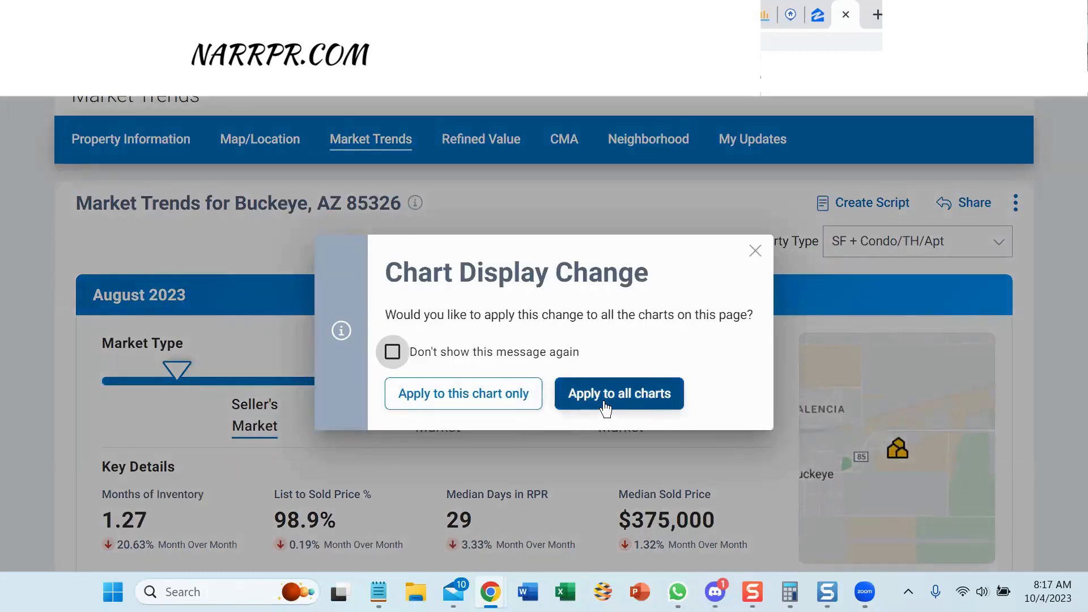
click(601, 413)
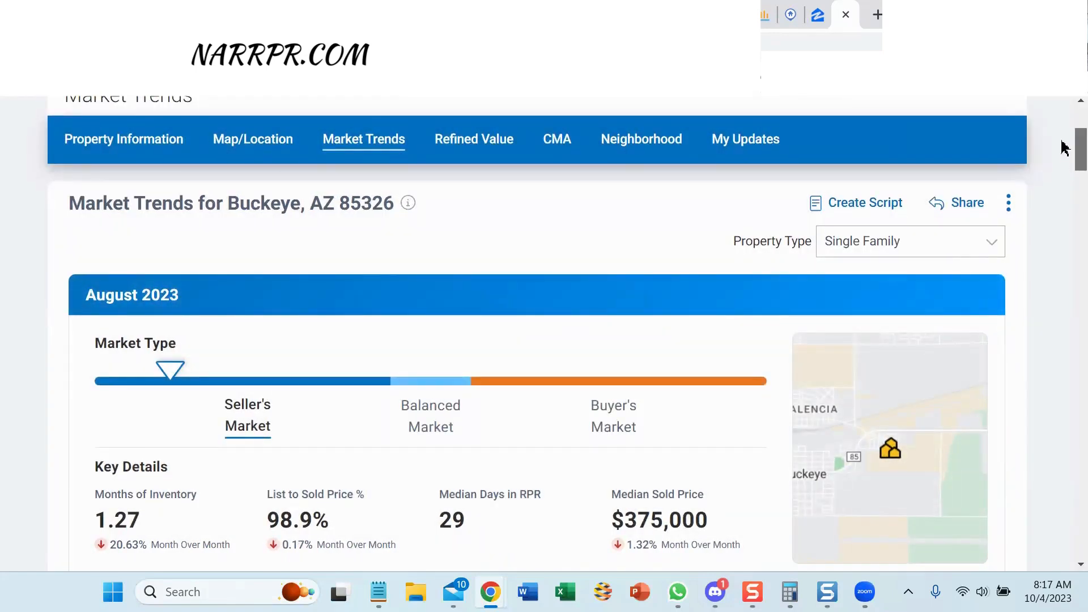
scroll(1063, 149, down, 1)
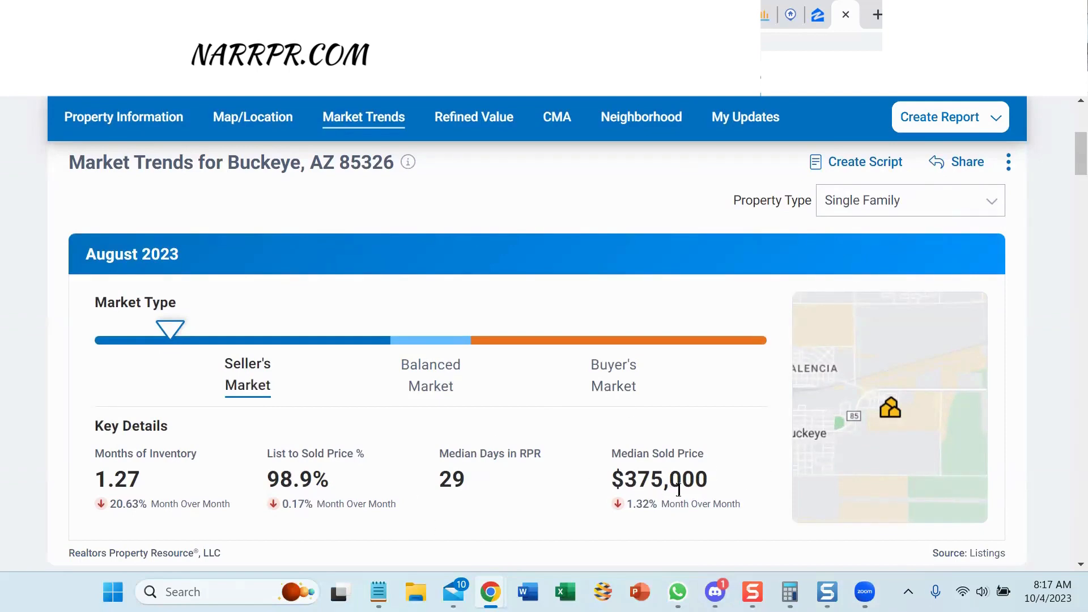
drag(1071, 160, 1063, 135)
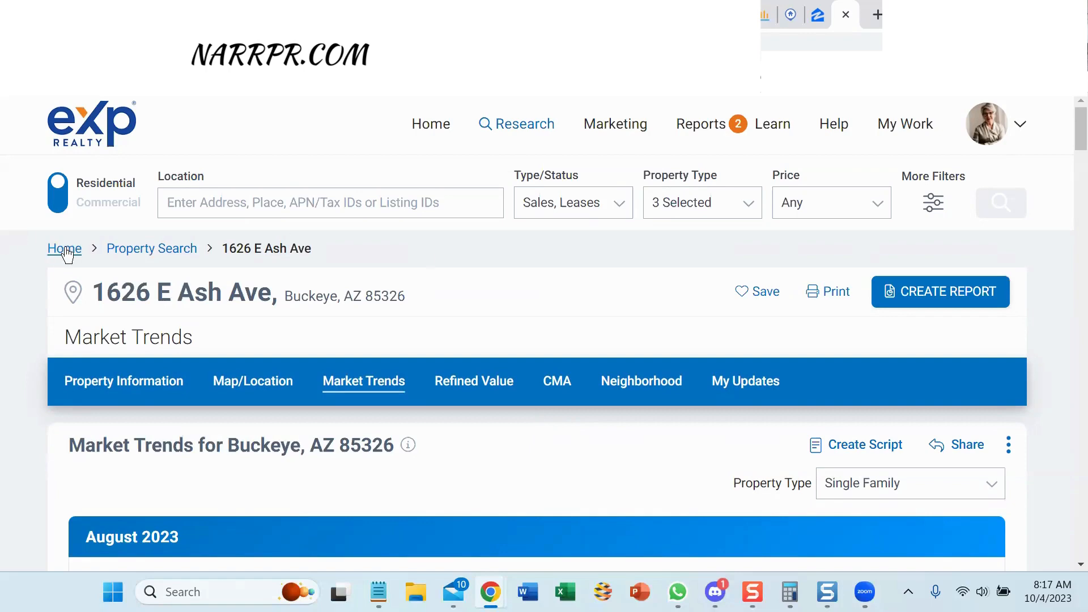
Place the cursor in the Location search field to start a new property search.
click(240, 202)
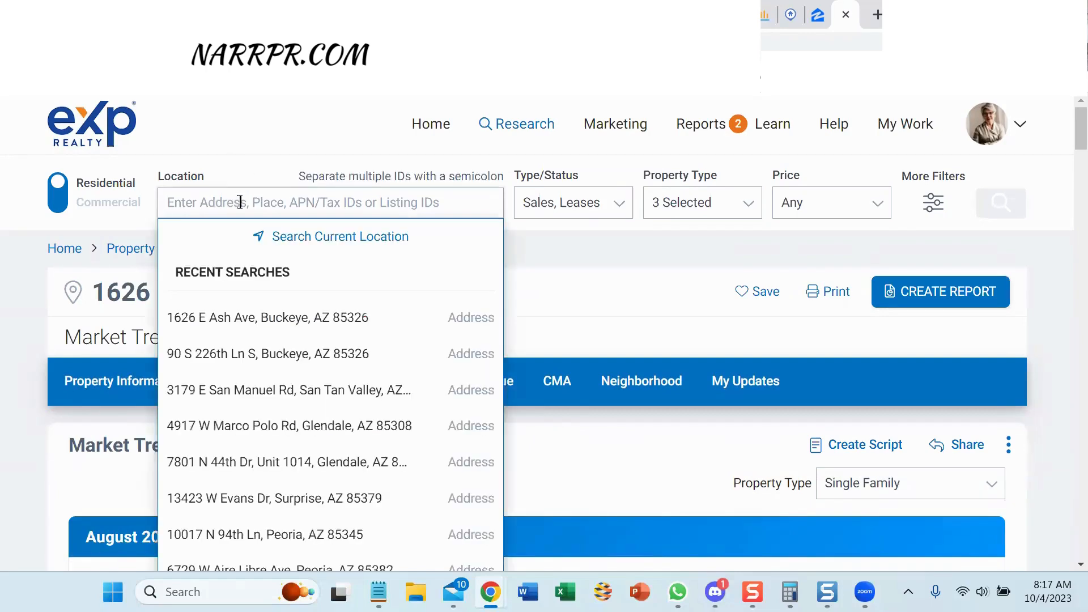
scroll(238, 323, down, 5)
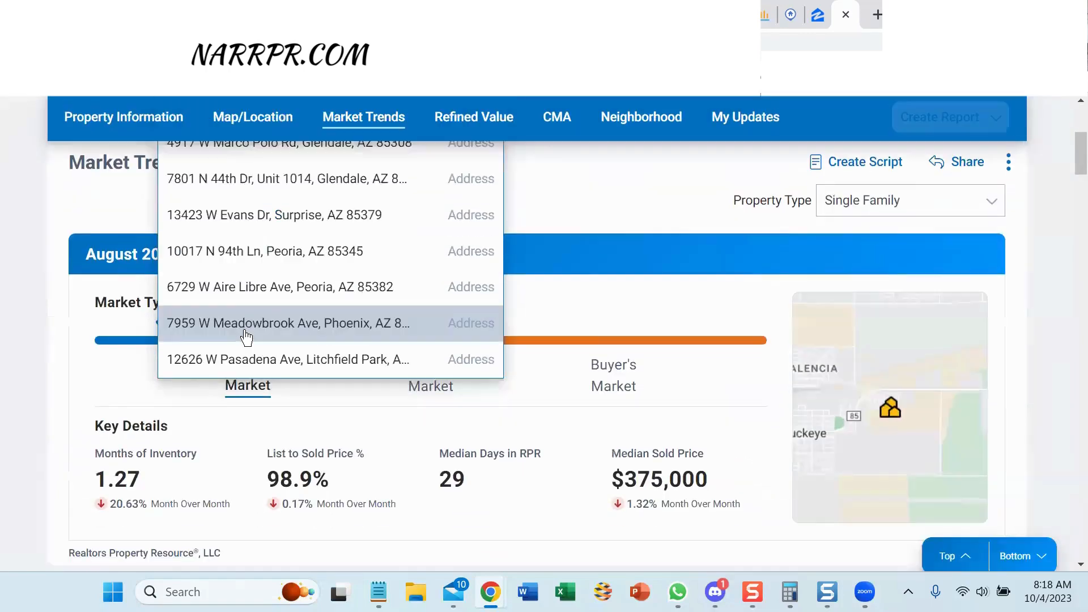
scroll(247, 329, up, 5)
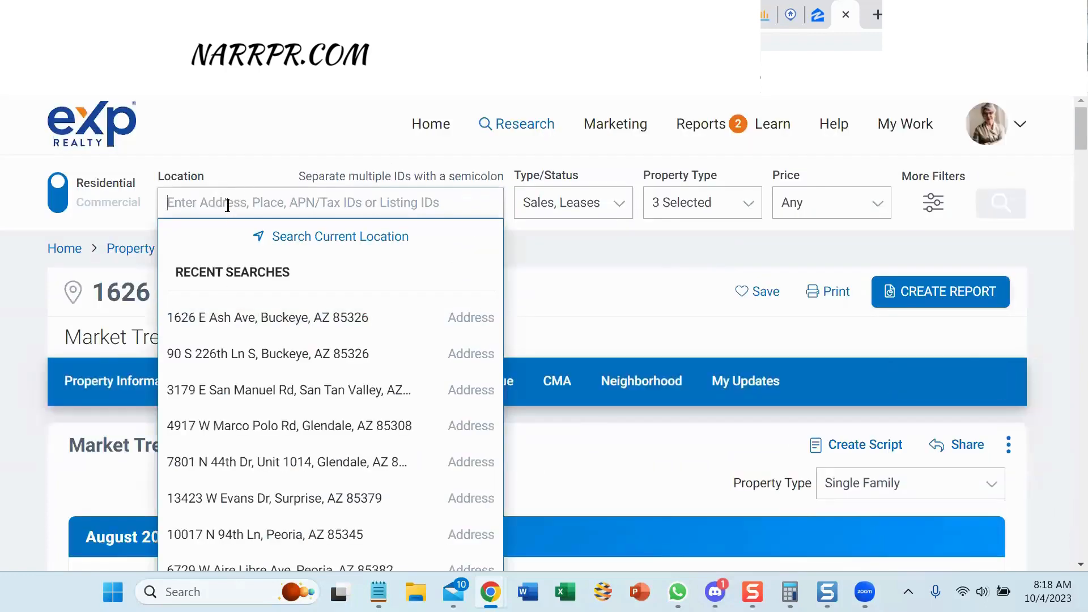